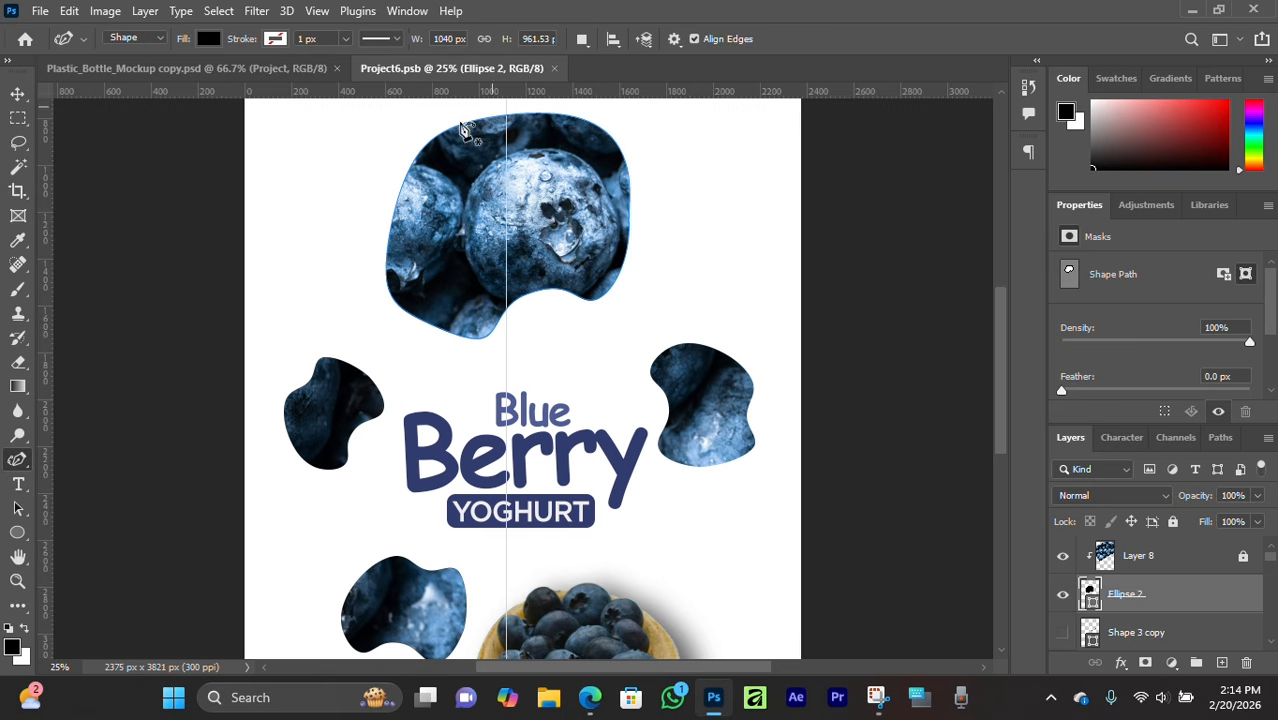
Examine the blueberry yoghurt label artwork from the large berry shape down to the spoon of blueberries.
{"action": "left_click", "coordinate": [17, 94]}
{"action": "left_click", "coordinate": [285, 300]}
{"action": "scroll", "coordinate": [300, 312], "scroll_direction": "down", "scroll_amount": 3}
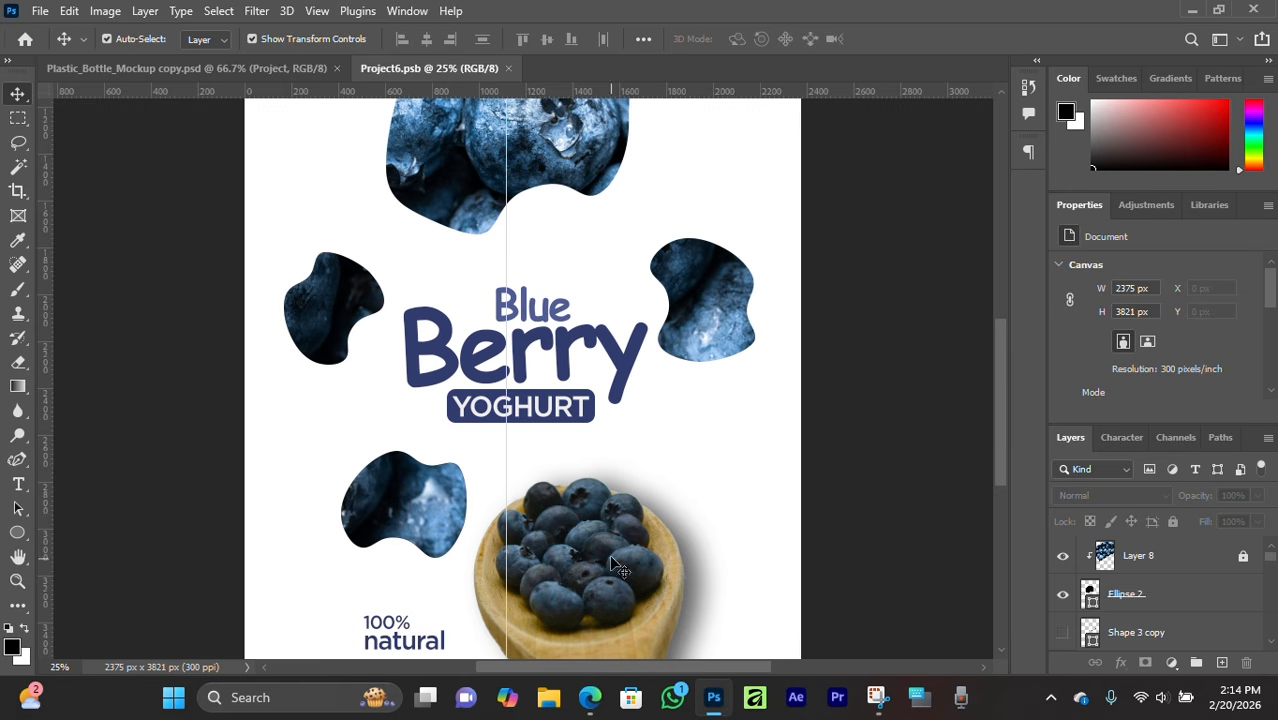
{"action": "scroll", "coordinate": [562, 546], "scroll_direction": "down", "scroll_amount": 1}
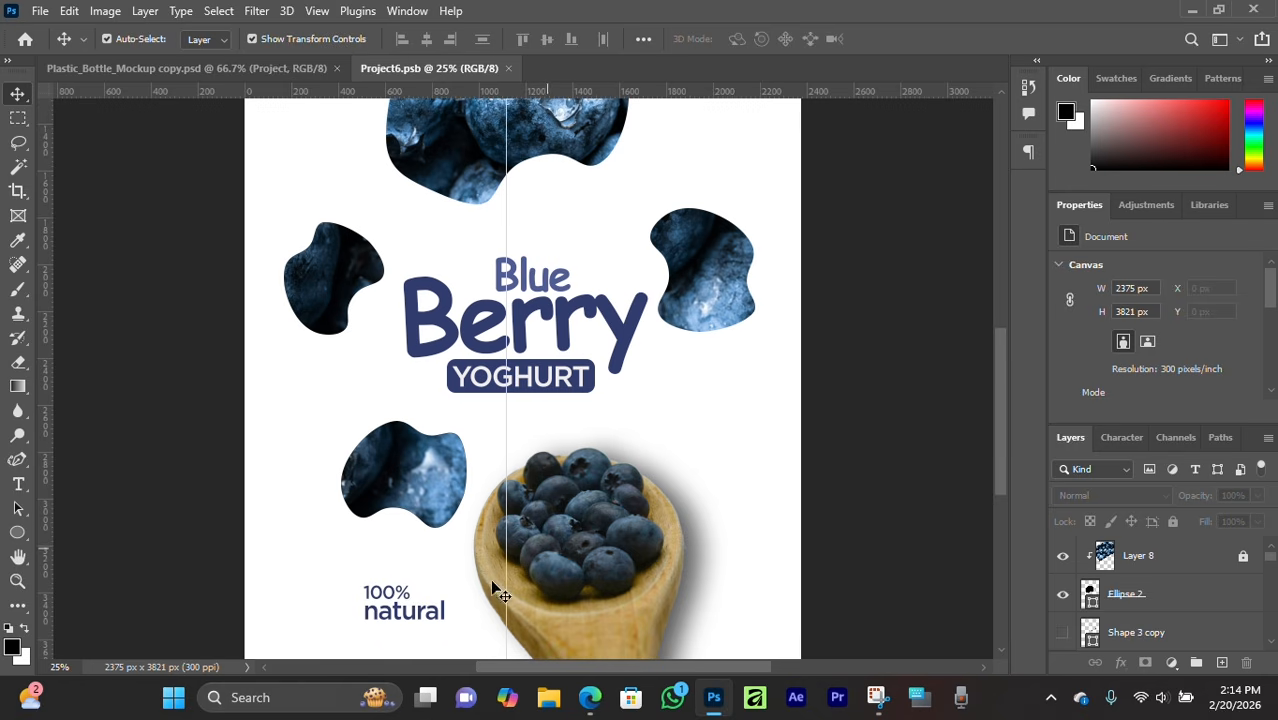
{"action": "scroll", "coordinate": [630, 470], "scroll_direction": "up", "scroll_amount": 1}
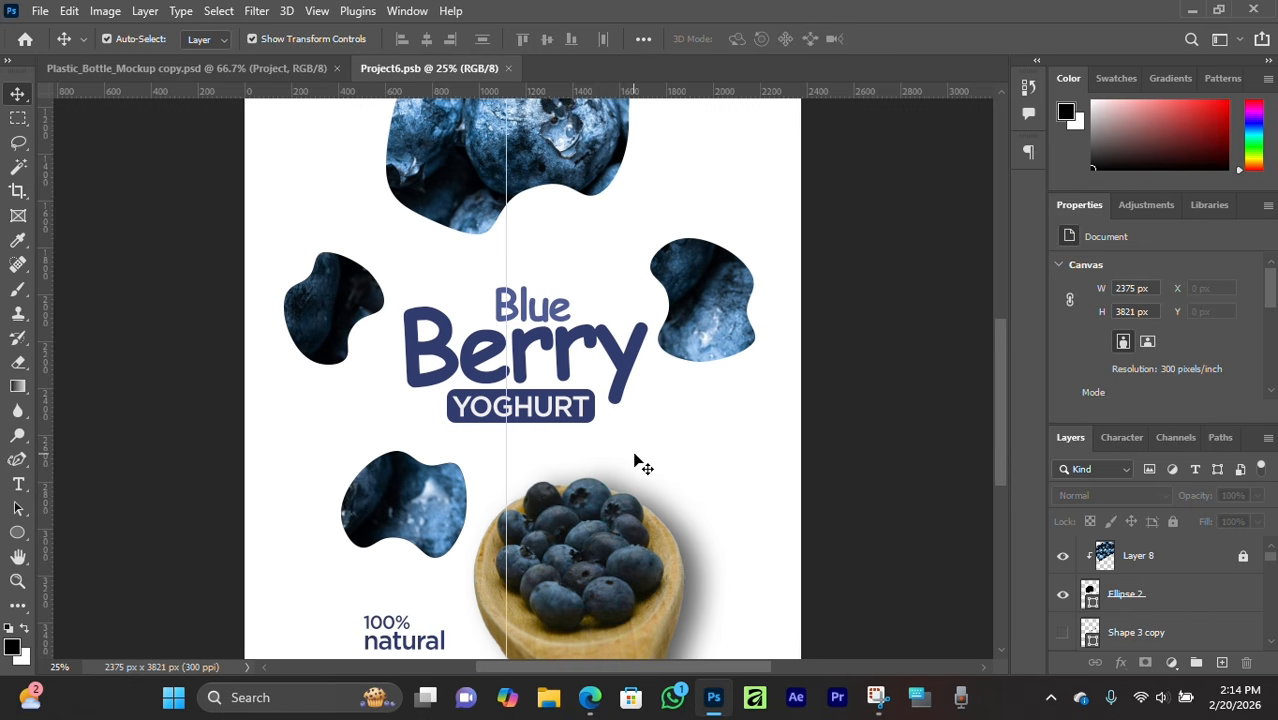
{"action": "scroll", "coordinate": [633, 460], "scroll_direction": "down", "scroll_amount": 2}
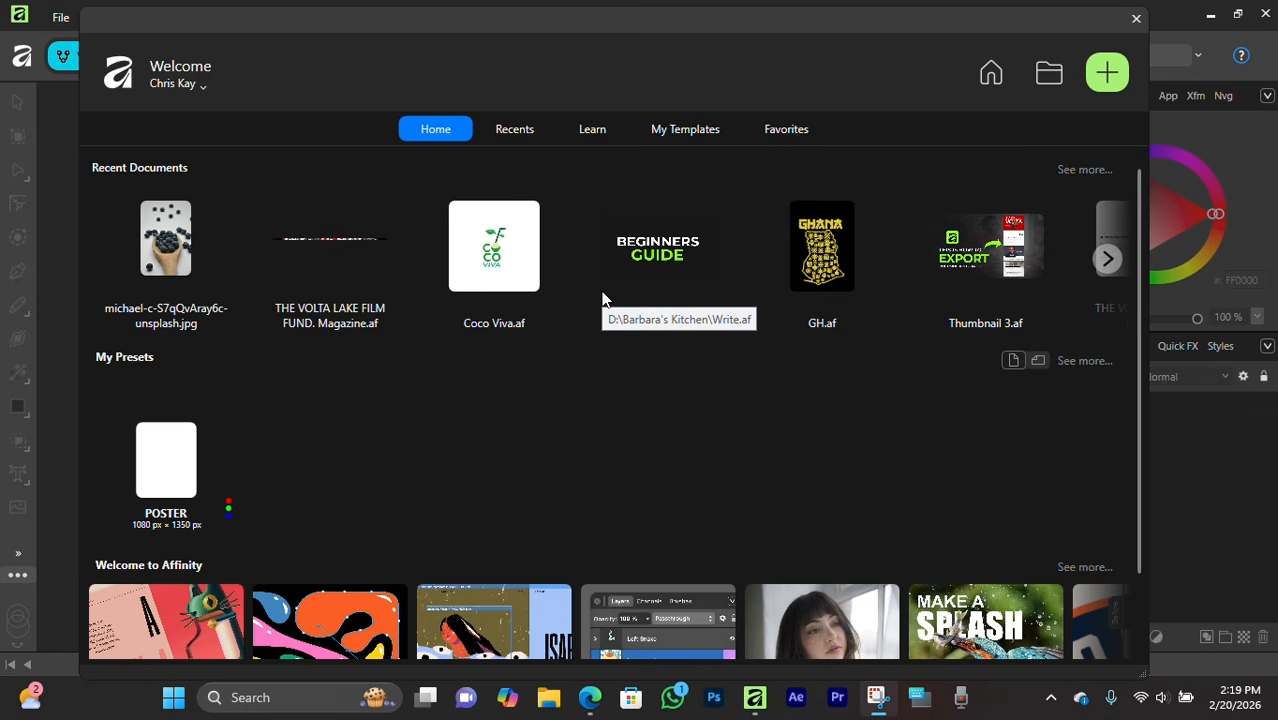
Switch to the web browser and browse the Pinterest yoghurt advertisements for design inspiration.
{"action": "left_click", "coordinate": [590, 697]}
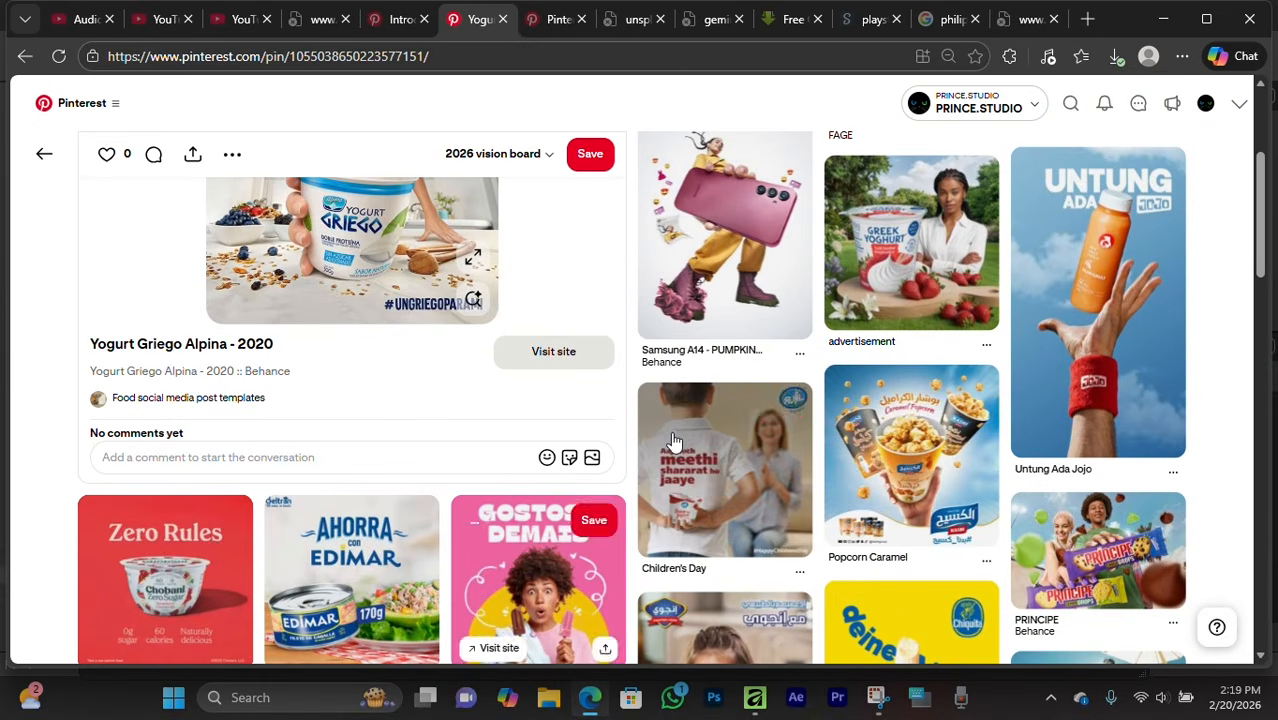
{"action": "scroll", "coordinate": [672, 440], "scroll_direction": "up", "scroll_amount": 3}
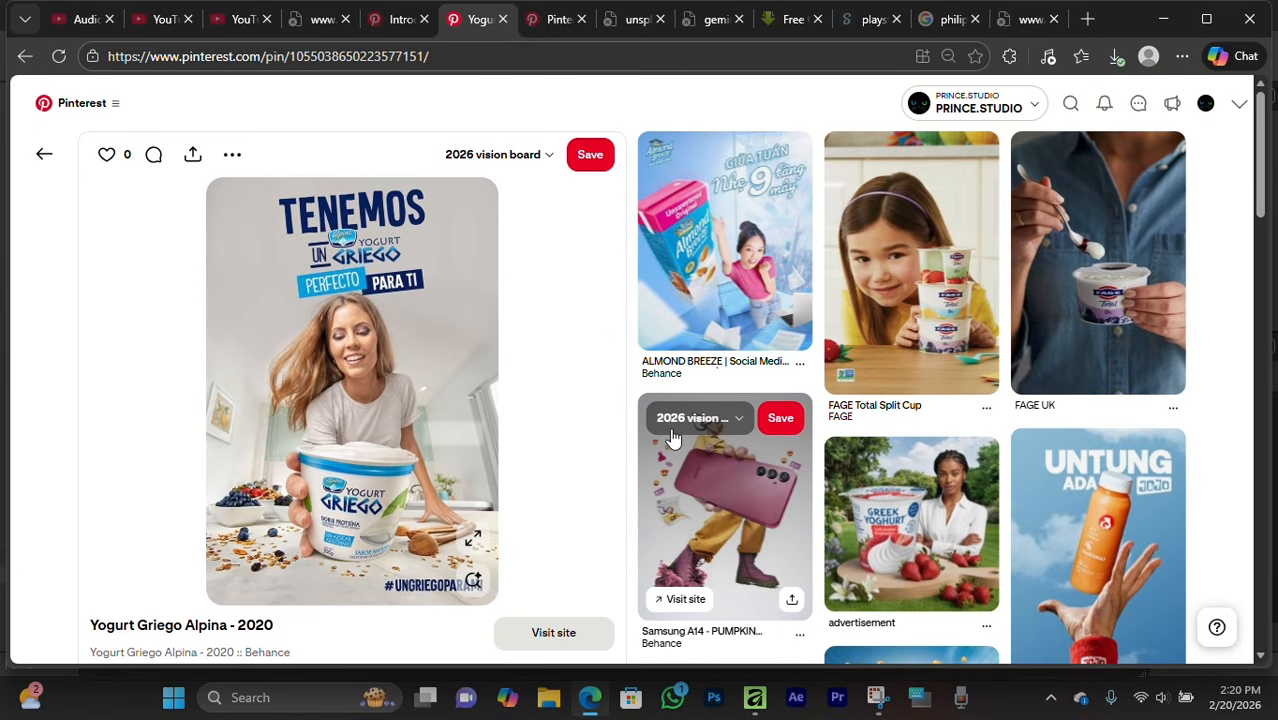
{"action": "scroll", "coordinate": [672, 440], "scroll_direction": "down", "scroll_amount": 8}
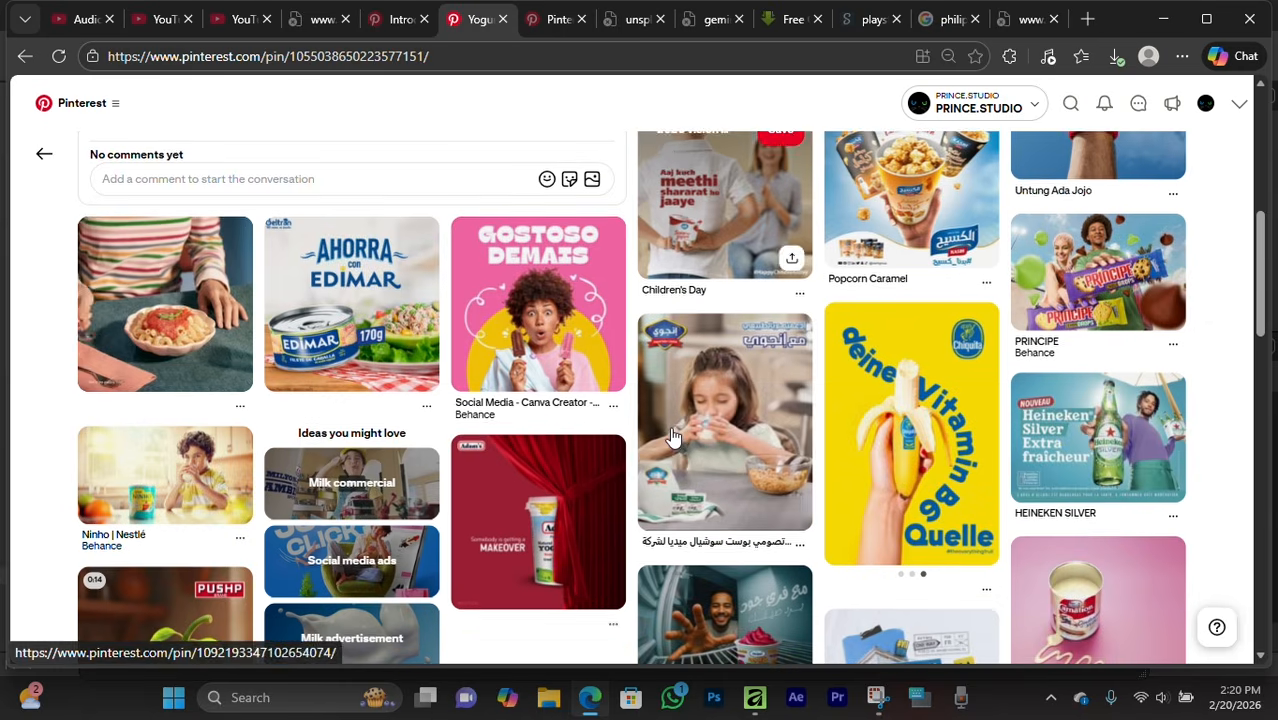
{"action": "scroll", "coordinate": [672, 432], "scroll_direction": "down", "scroll_amount": 1}
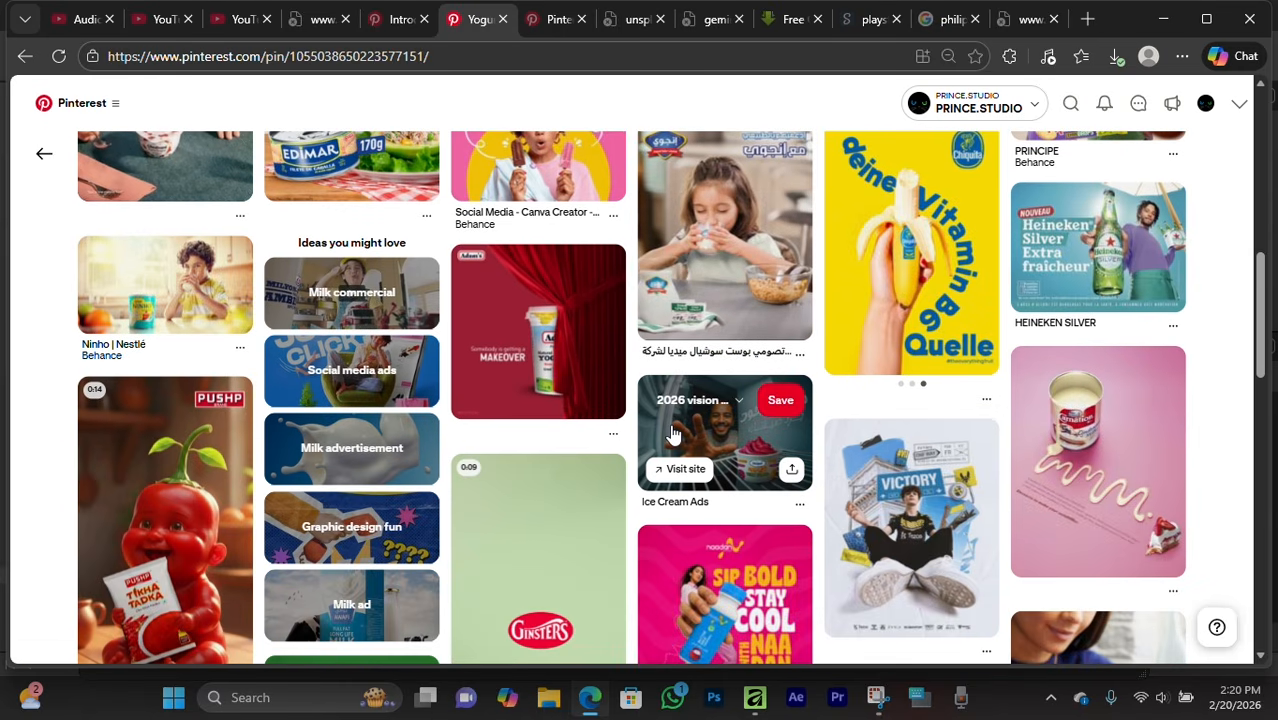
{"action": "scroll", "coordinate": [672, 435], "scroll_direction": "up", "scroll_amount": 9}
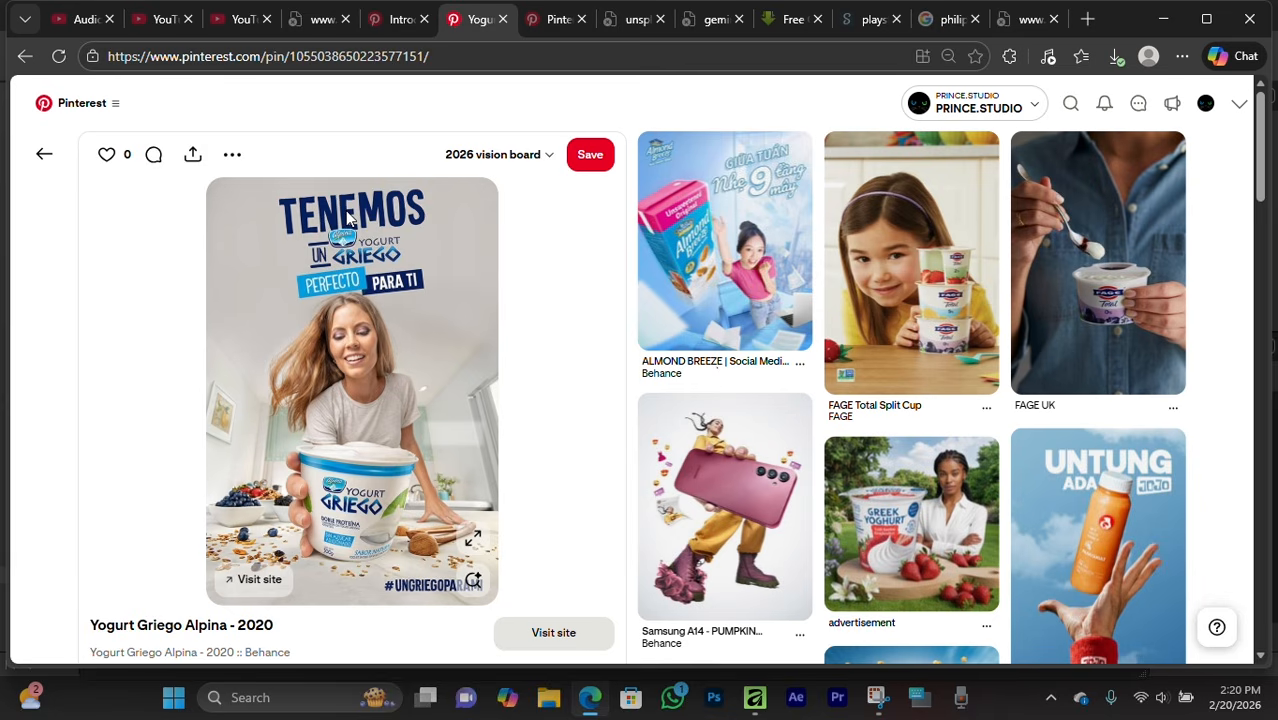
{"action": "scroll", "coordinate": [347, 220], "scroll_direction": "down", "scroll_amount": 6}
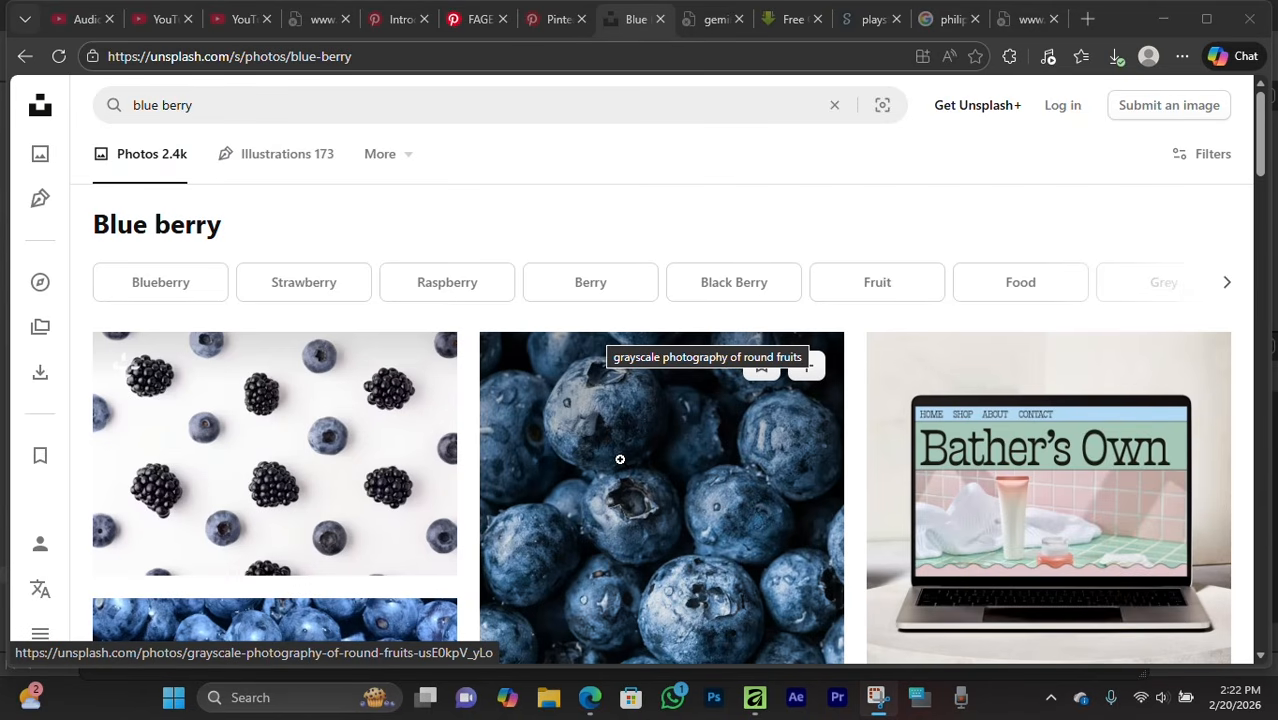
Browse the Unsplash "blue berry" photo results for blueberry images that suit the yoghurt design.
{"action": "scroll", "coordinate": [620, 459], "scroll_direction": "down", "scroll_amount": 3}
{"action": "scroll", "coordinate": [620, 459], "scroll_direction": "up", "scroll_amount": 3}
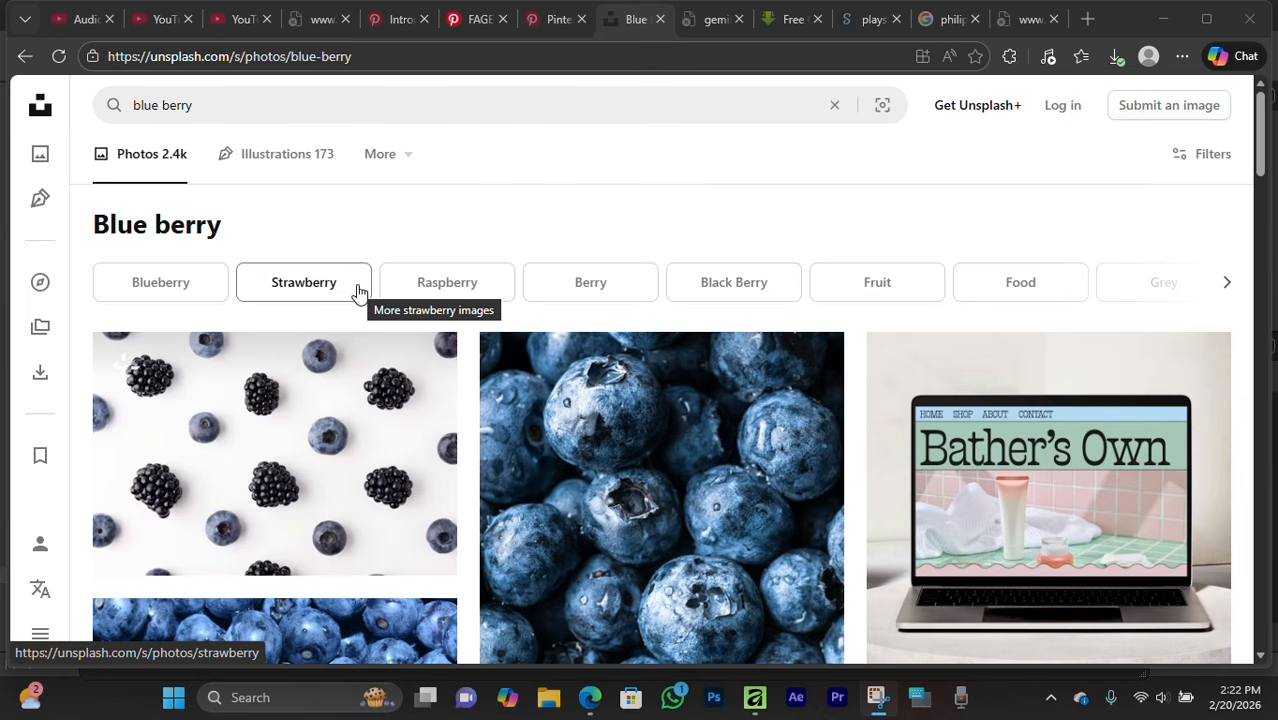
{"action": "scroll", "coordinate": [350, 305], "scroll_direction": "down", "scroll_amount": 2}
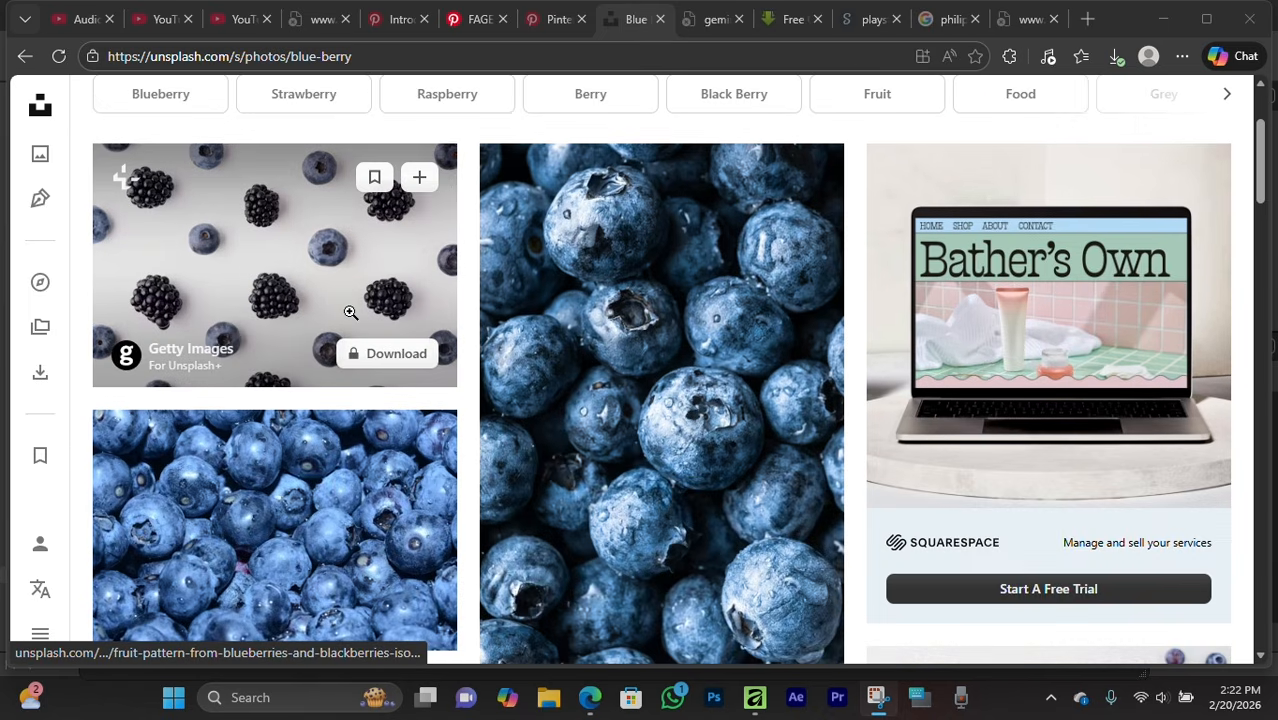
{"action": "scroll", "coordinate": [349, 311], "scroll_direction": "down", "scroll_amount": 3}
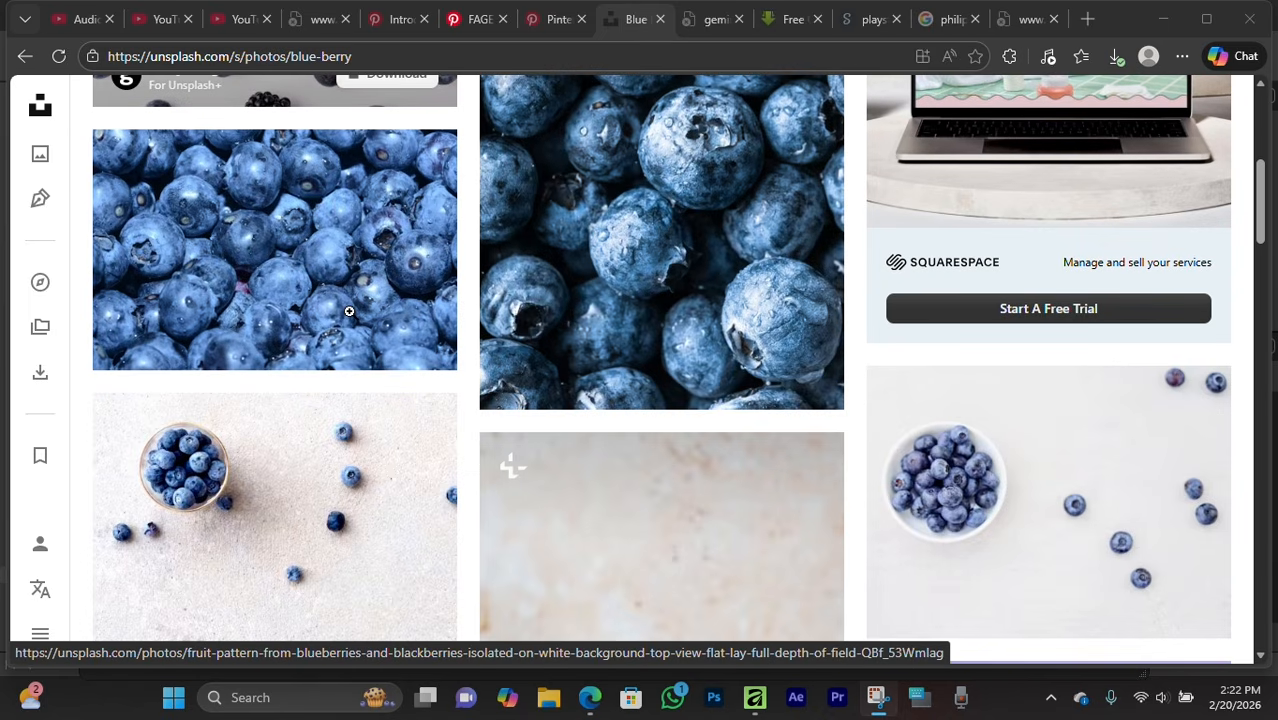
{"action": "scroll", "coordinate": [456, 305], "scroll_direction": "up", "scroll_amount": 2}
{"action": "scroll", "coordinate": [456, 305], "scroll_direction": "down", "scroll_amount": 4}
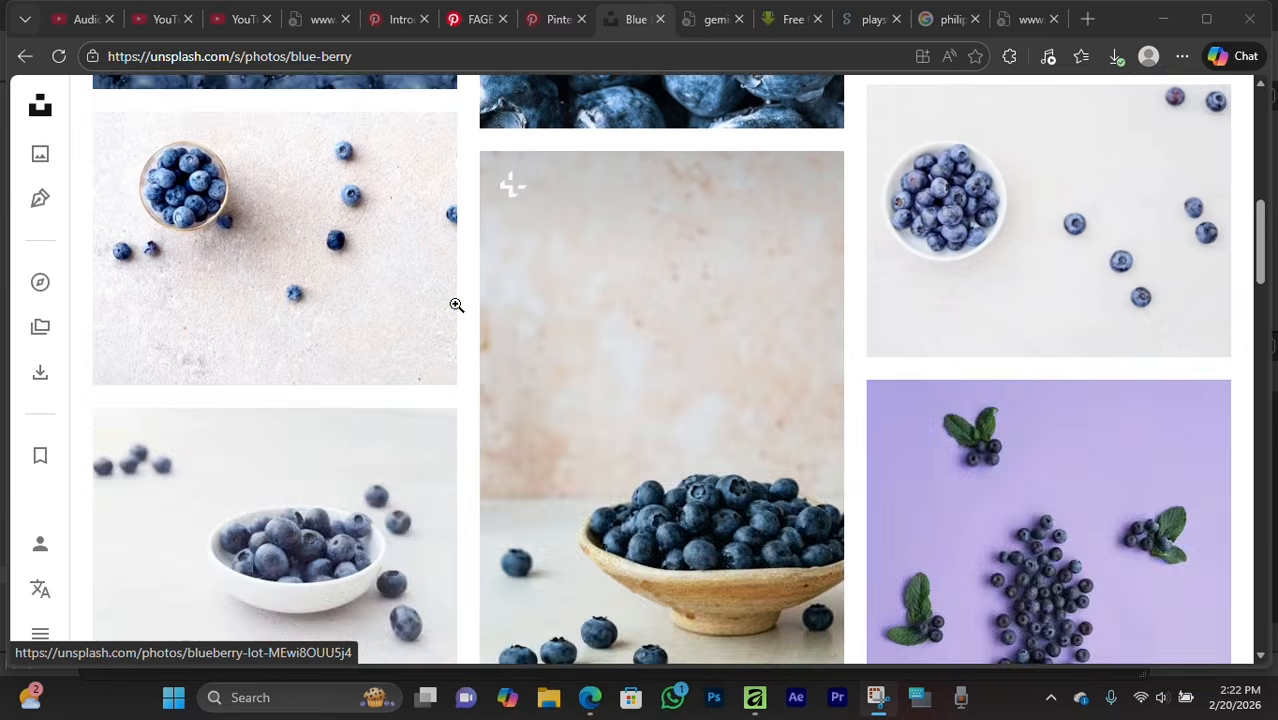
{"action": "scroll", "coordinate": [456, 305], "scroll_direction": "up", "scroll_amount": 3}
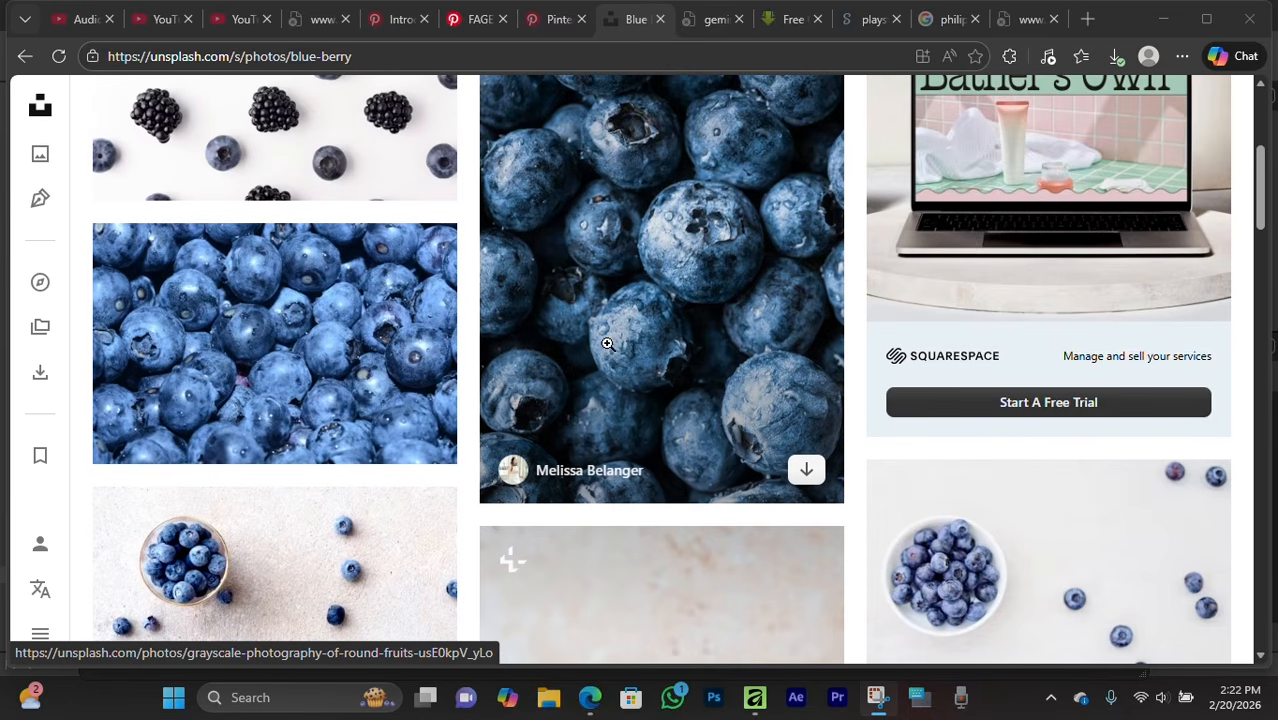
{"action": "scroll", "coordinate": [700, 280], "scroll_direction": "up", "scroll_amount": 3}
{"action": "scroll", "coordinate": [900, 330], "scroll_direction": "down", "scroll_amount": 7}
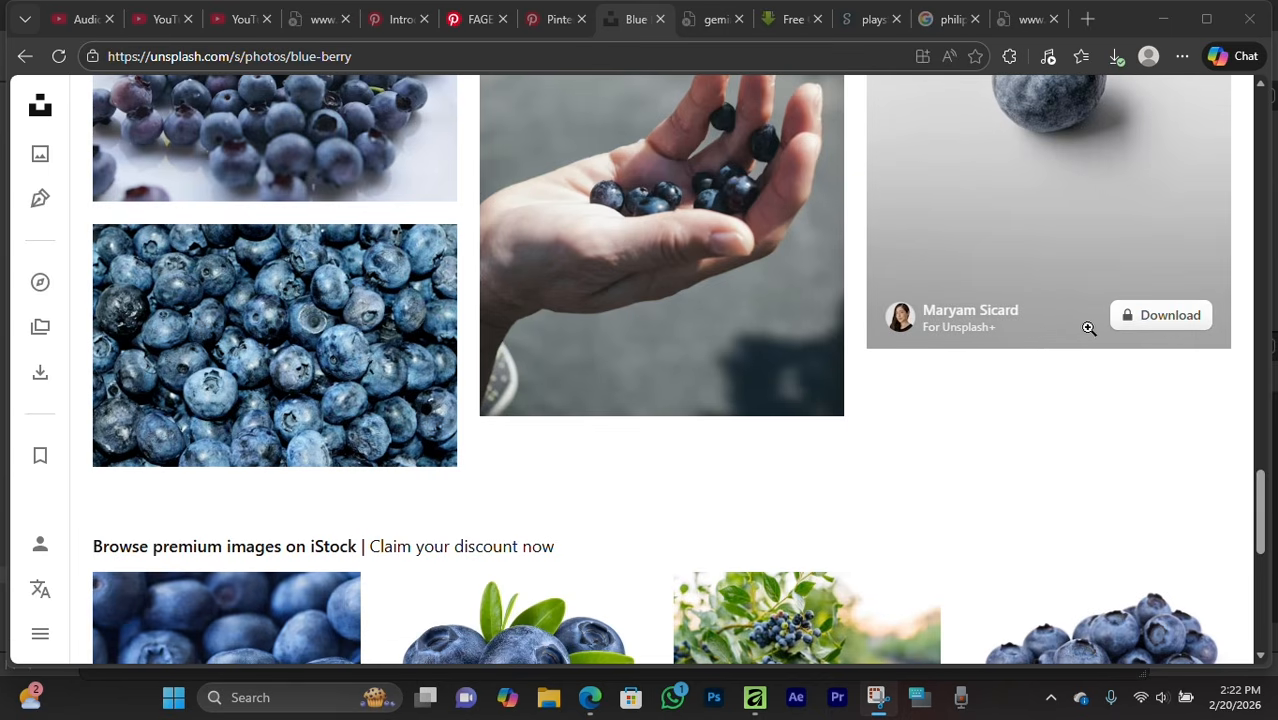
{"action": "scroll", "coordinate": [1100, 290], "scroll_direction": "up", "scroll_amount": 2}
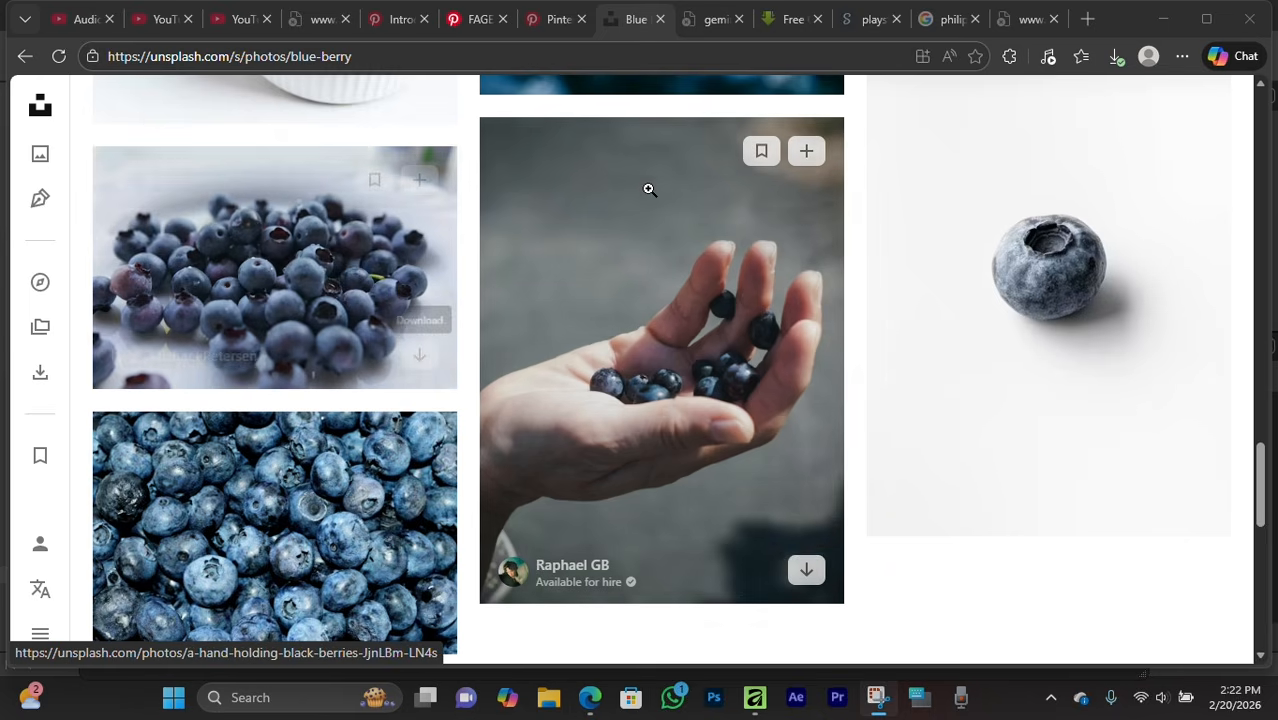
{"action": "scroll", "coordinate": [645, 205], "scroll_direction": "down", "scroll_amount": 3}
Find the photo of pancakes and blueberries on a blue plate in the Unsplash results and download it.
{"action": "scroll", "coordinate": [643, 213], "scroll_direction": "down", "scroll_amount": 6}
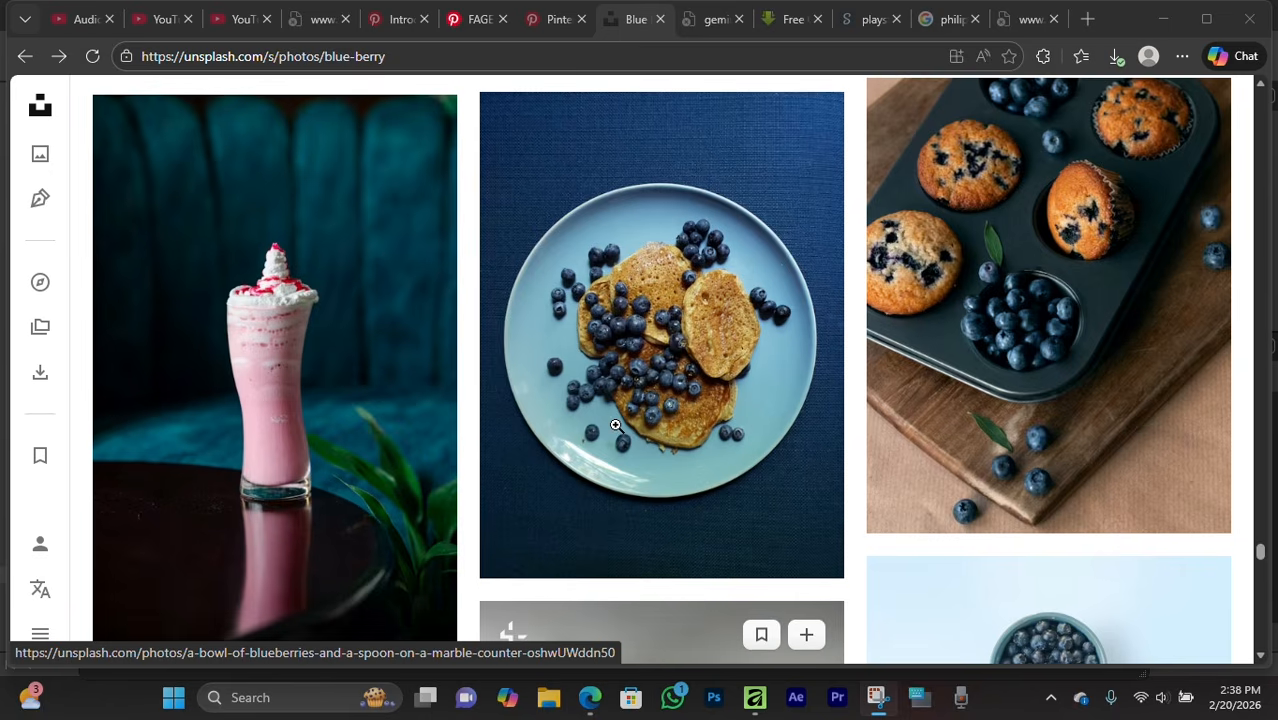
{"action": "scroll", "coordinate": [612, 400], "scroll_direction": "up", "scroll_amount": 3}
{"action": "scroll", "coordinate": [611, 377], "scroll_direction": "down", "scroll_amount": 5}
{"action": "scroll", "coordinate": [691, 189], "scroll_direction": "up", "scroll_amount": 3}
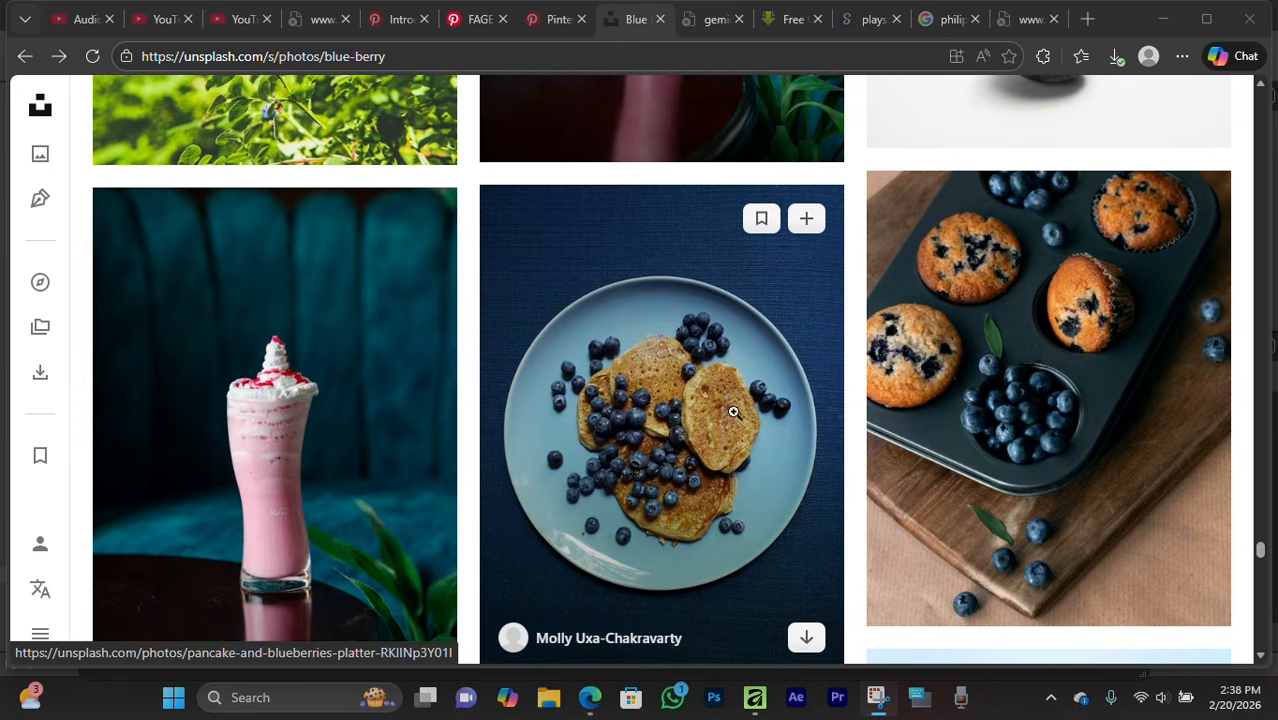
{"action": "left_click", "coordinate": [804, 640]}
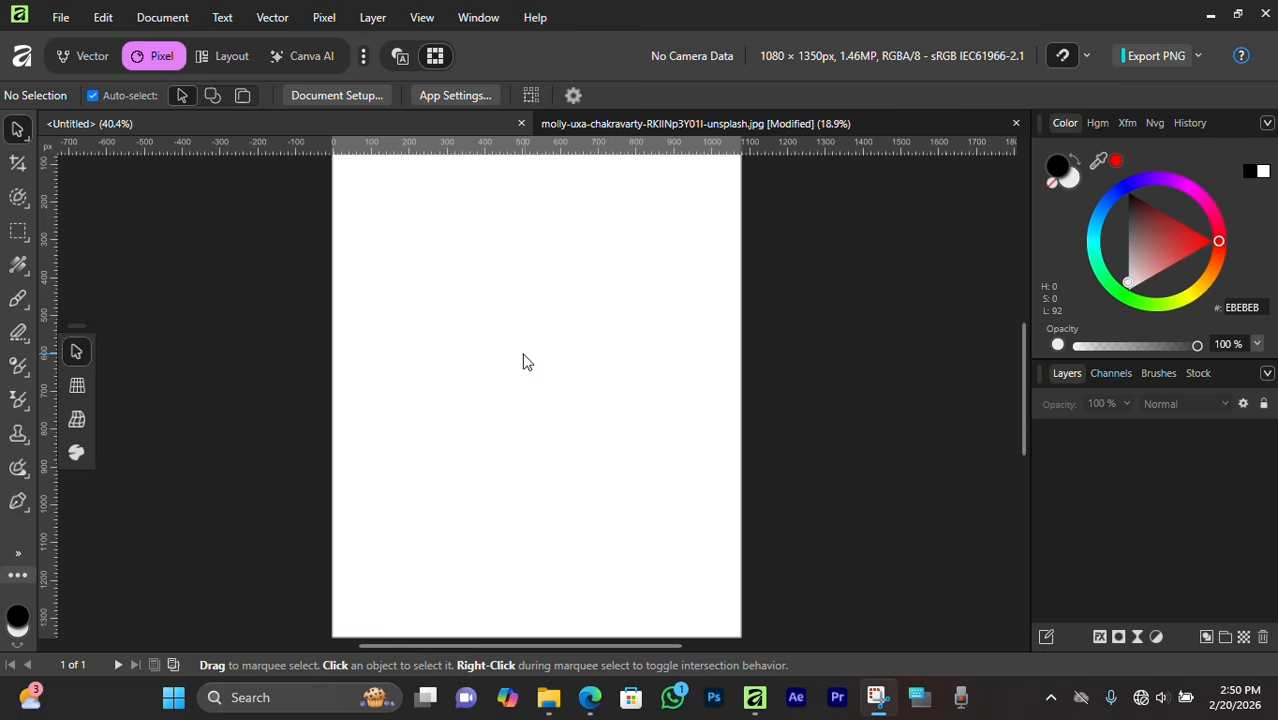
Place the image pckae.png from the PNG folder onto the blank 1080 × 1350 px page.
{"action": "left_click", "coordinate": [60, 17]}
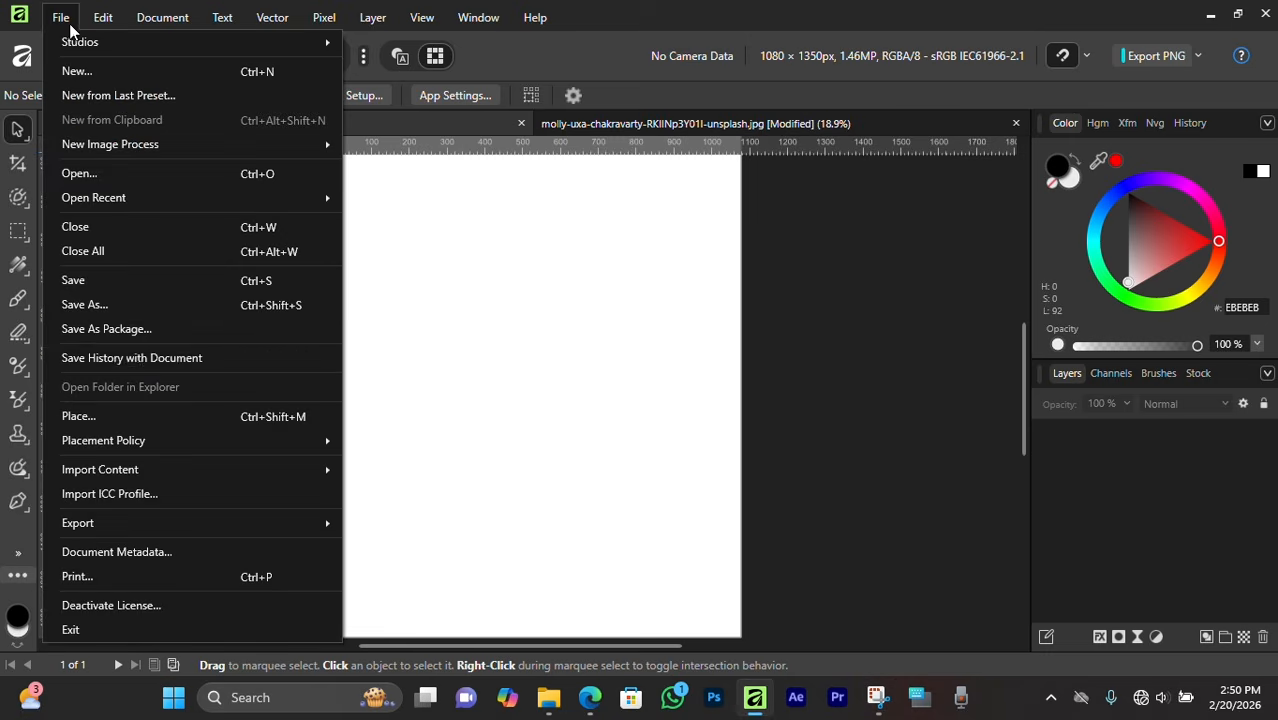
{"action": "left_click", "coordinate": [163, 412]}
{"action": "scroll", "coordinate": [505, 411], "scroll_direction": "down", "scroll_amount": 7}
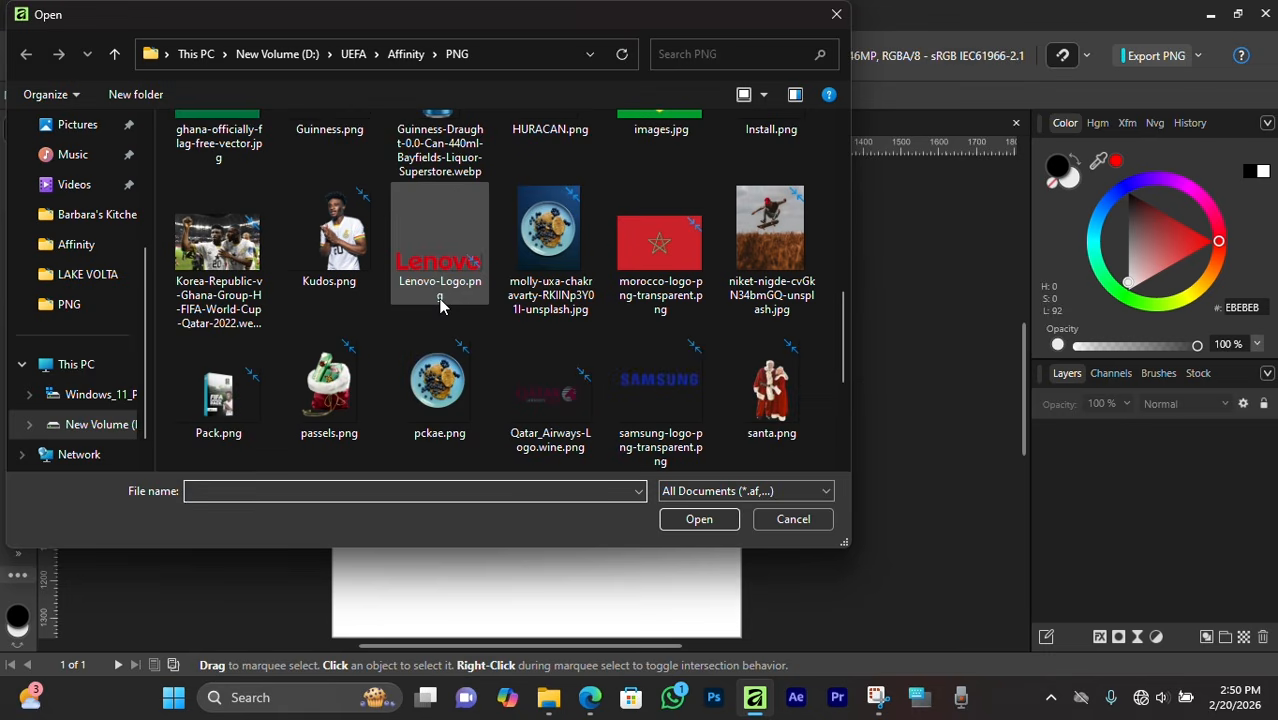
{"action": "scroll", "coordinate": [565, 244], "scroll_direction": "down", "scroll_amount": 3}
{"action": "left_click", "coordinate": [442, 135]}
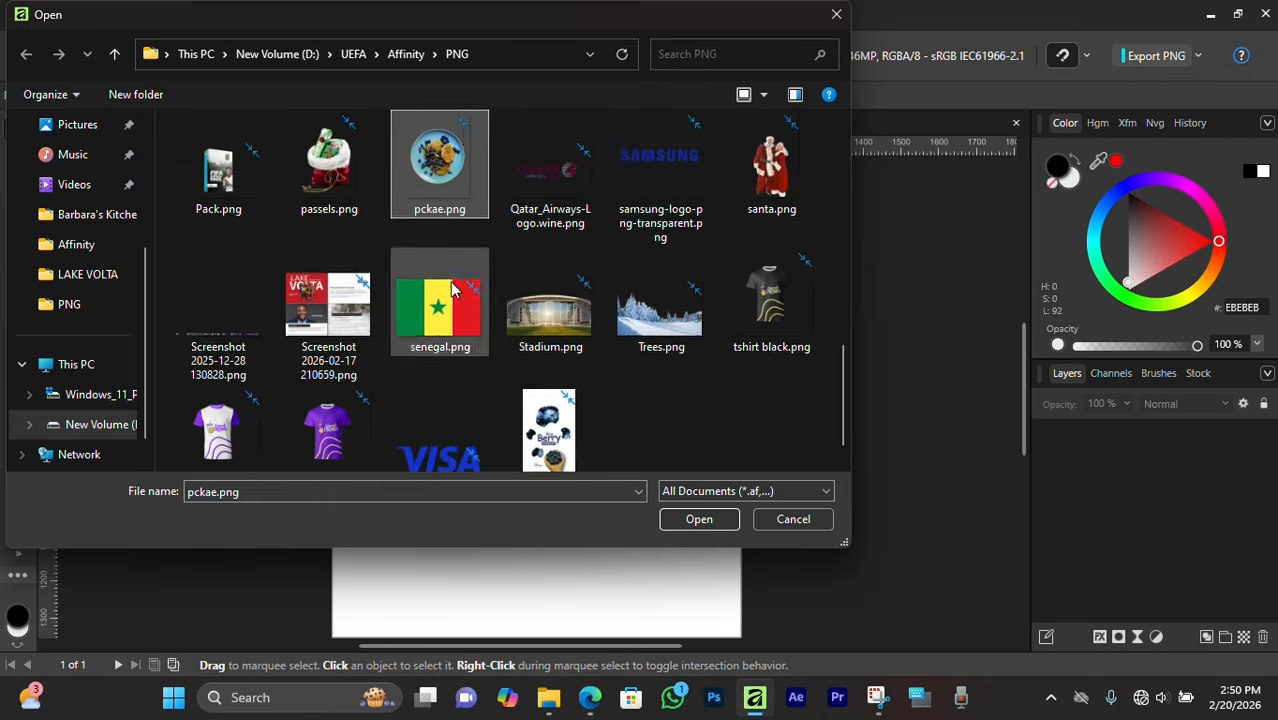
{"action": "scroll", "coordinate": [450, 285], "scroll_direction": "up", "scroll_amount": 3}
{"action": "scroll", "coordinate": [545, 290], "scroll_direction": "down", "scroll_amount": 1}
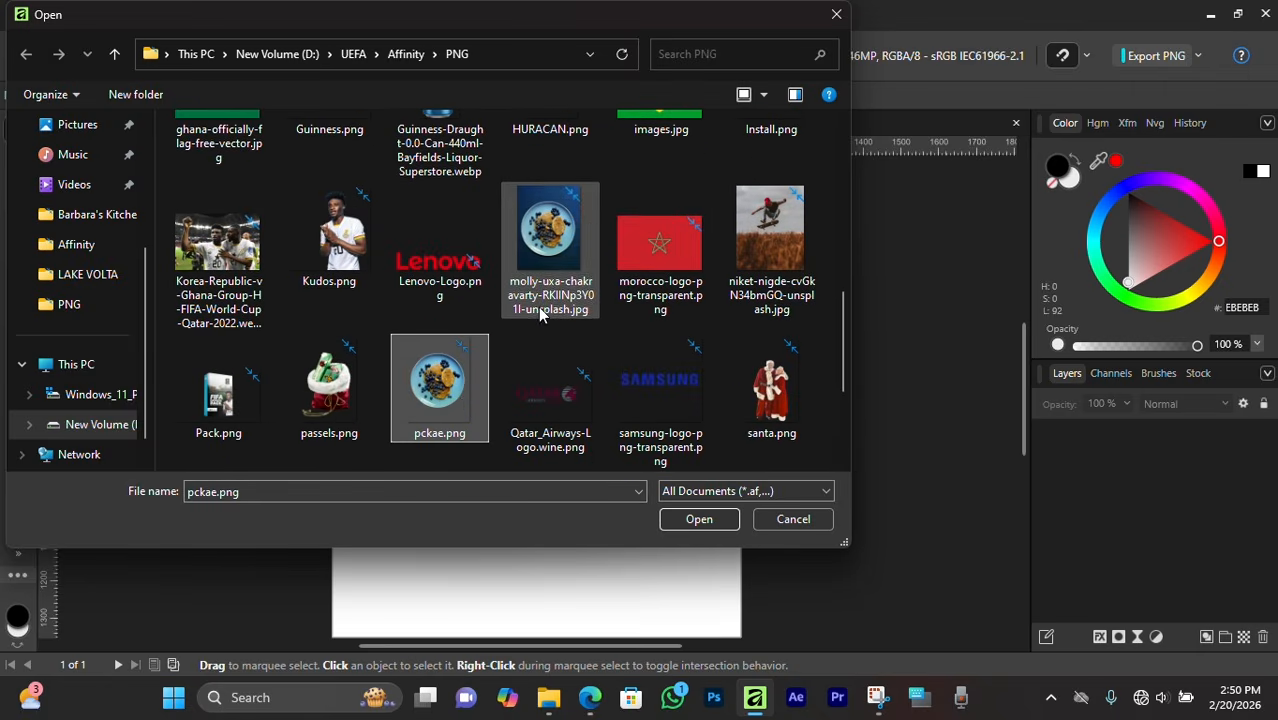
{"action": "left_click", "coordinate": [699, 519]}
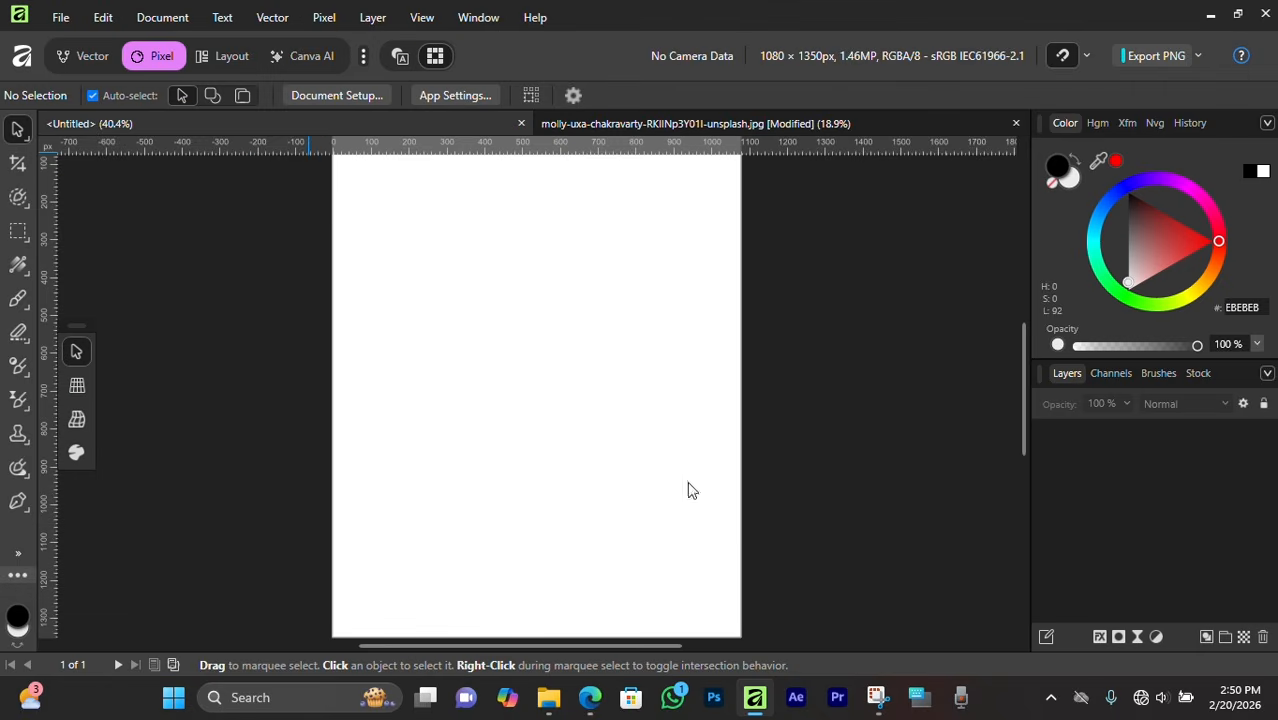
{"action": "left_click", "coordinate": [520, 369]}
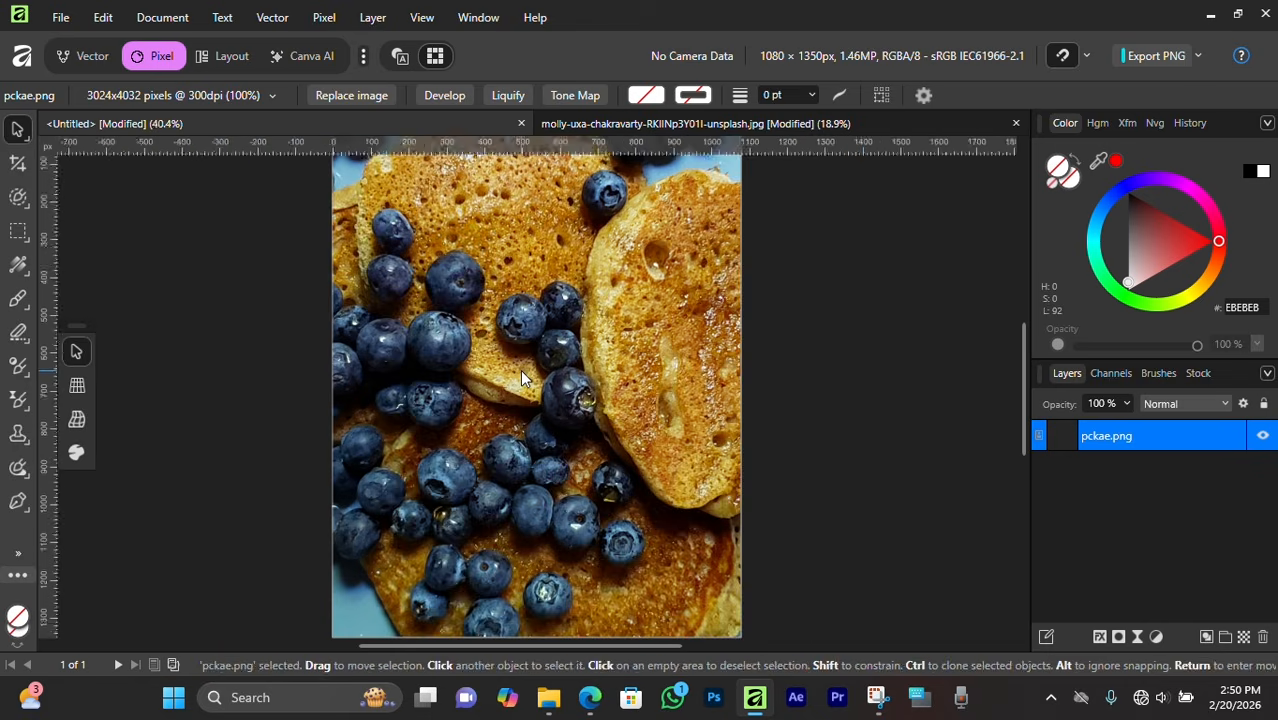
Scale the plate image down to about 20% and position it in the lower-left part of the page.
{"action": "scroll", "coordinate": [520, 369], "scroll_direction": "down", "scroll_amount": 3}
{"action": "left_click_drag", "start_coordinate": [813, 374], "coordinate": [406, 440]}
{"action": "left_click_drag", "start_coordinate": [351, 422], "coordinate": [533, 462]}
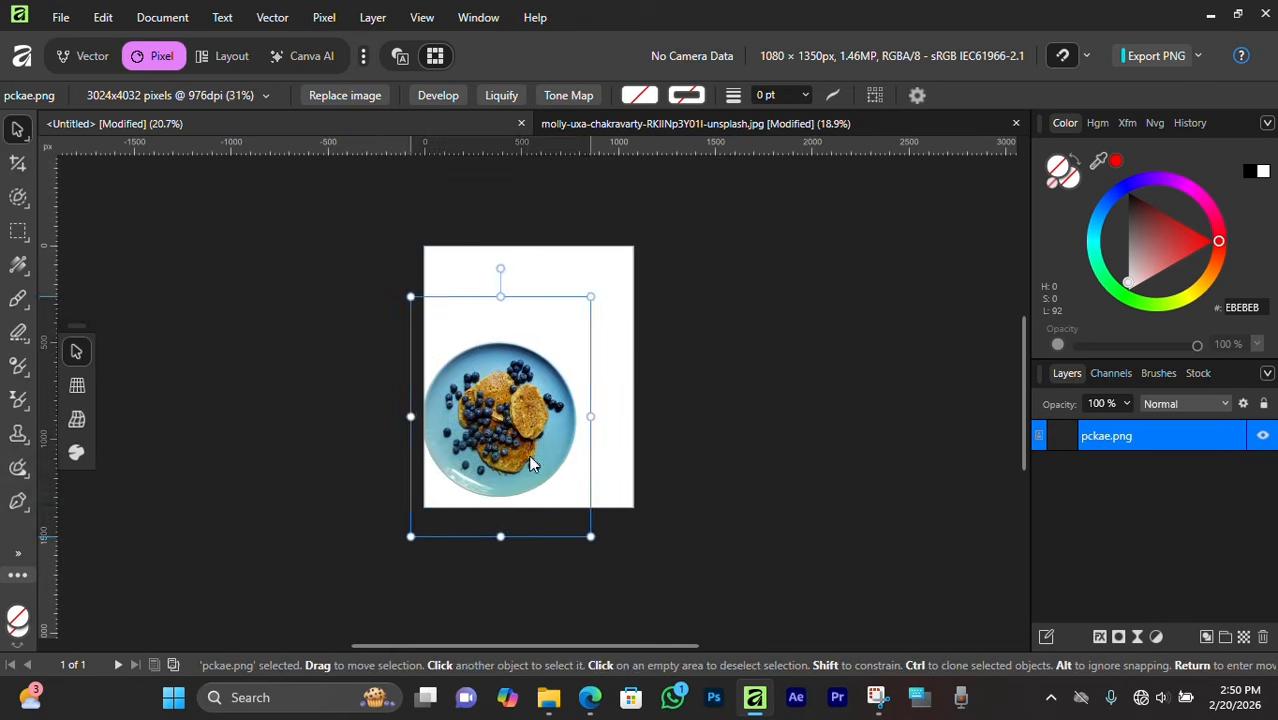
{"action": "scroll", "coordinate": [545, 440], "scroll_direction": "up", "scroll_amount": 4}
{"action": "left_click_drag", "start_coordinate": [659, 395], "coordinate": [511, 407]}
{"action": "left_click_drag", "start_coordinate": [395, 400], "coordinate": [456, 406]}
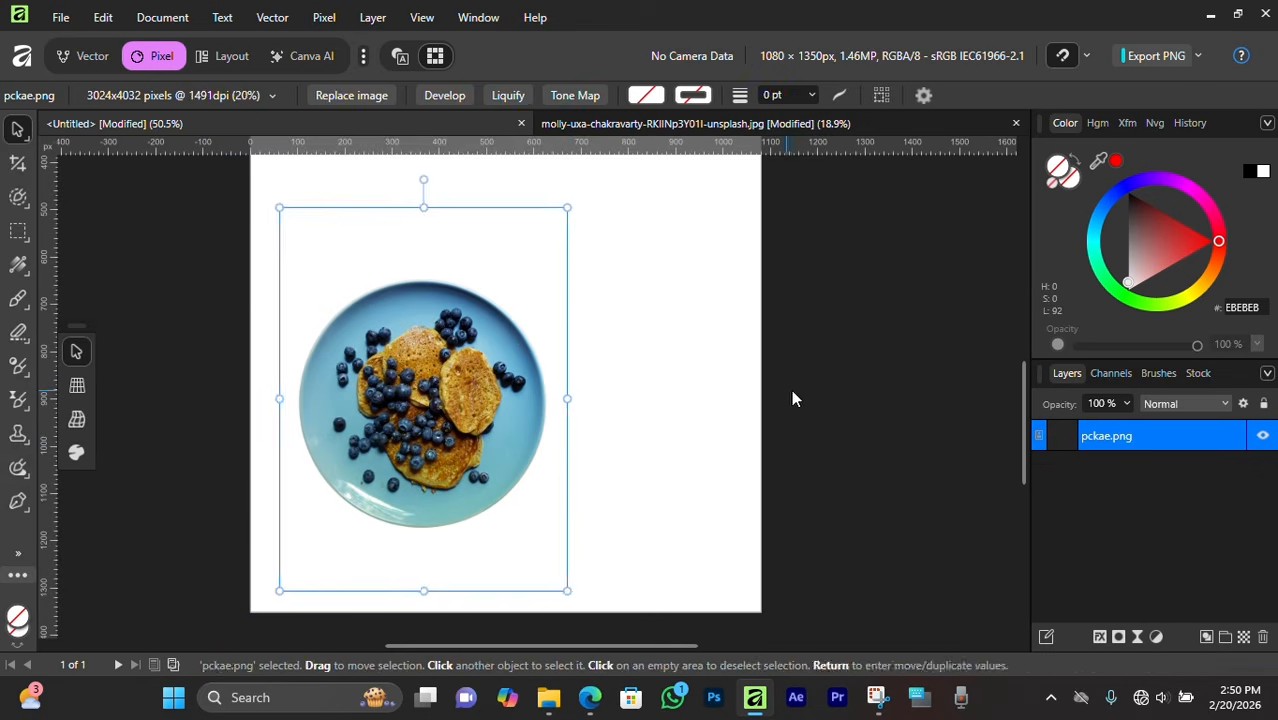
{"action": "left_click", "coordinate": [791, 390]}
Switch the canvas preview mode and inspect the cut-out pancake plate and its edges against the white page.
{"action": "scroll", "coordinate": [700, 391], "scroll_direction": "up", "scroll_amount": 6}
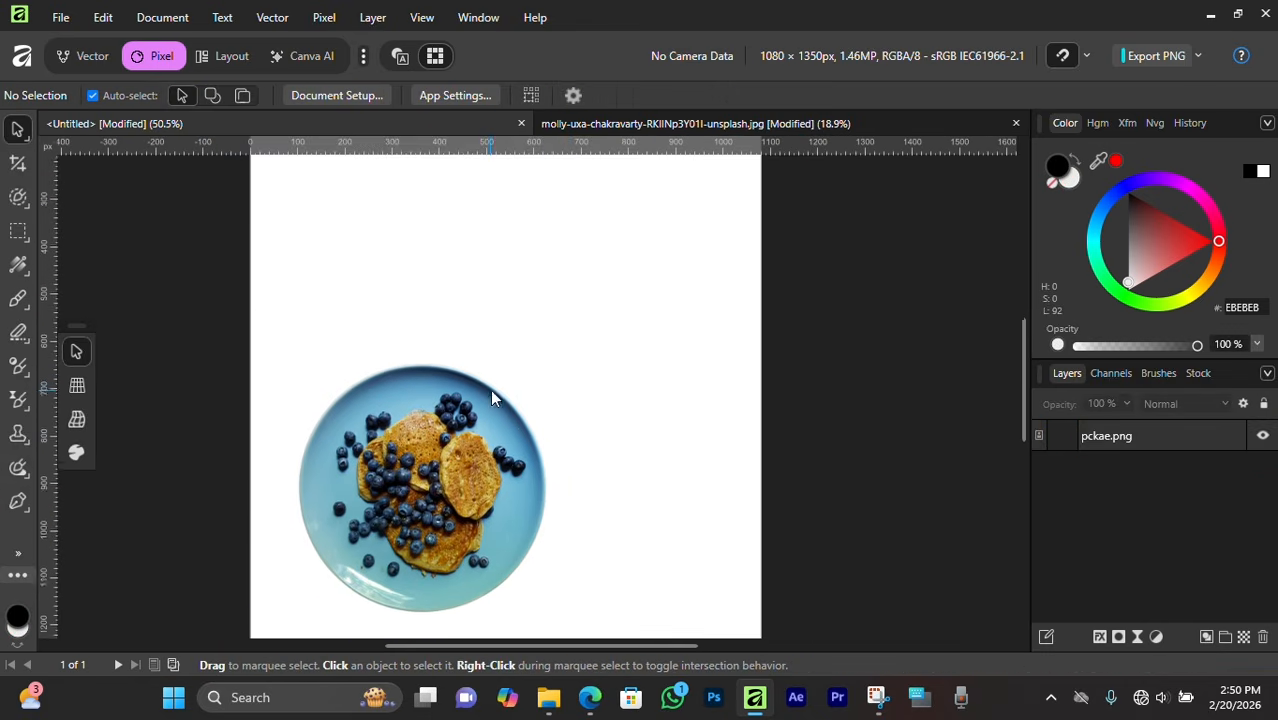
{"action": "left_click", "coordinate": [399, 57]}
{"action": "scroll", "coordinate": [417, 428], "scroll_direction": "down", "scroll_amount": 2}
{"action": "left_click", "coordinate": [418, 428]}
{"action": "scroll", "coordinate": [431, 395], "scroll_direction": "down", "scroll_amount": 1}
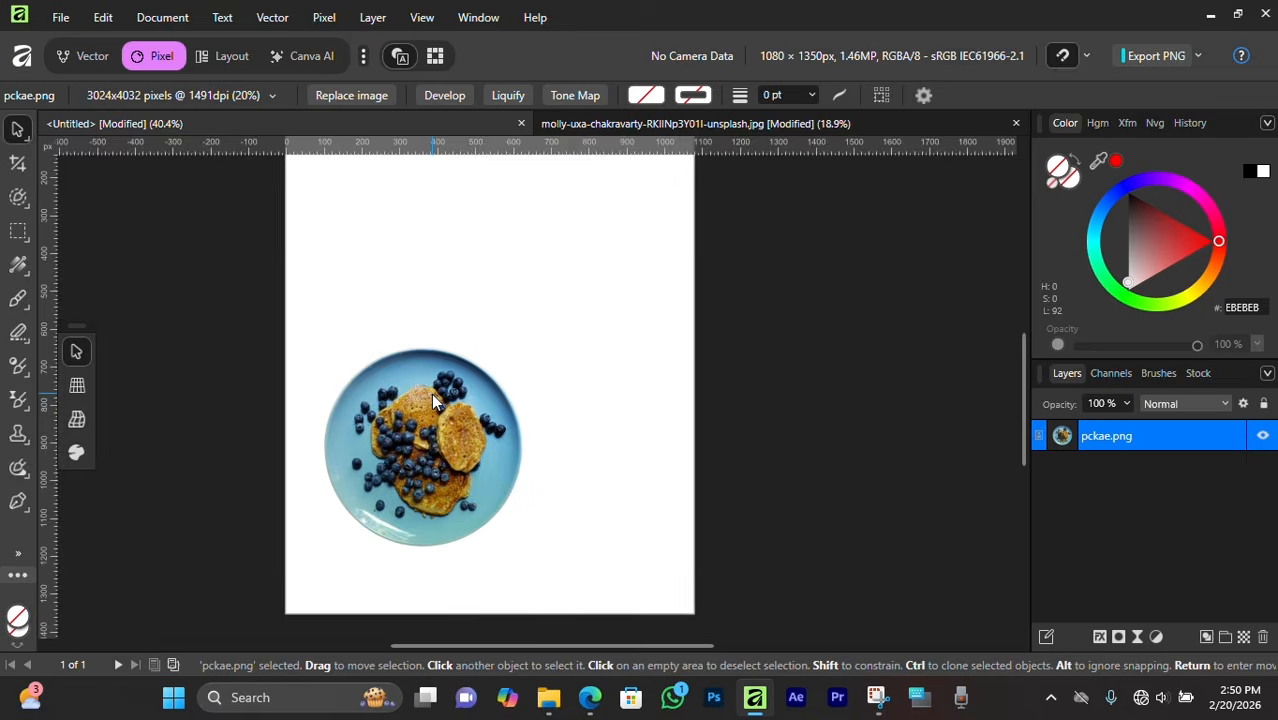
{"action": "scroll", "coordinate": [431, 395], "scroll_direction": "up", "scroll_amount": 2}
{"action": "left_click_drag", "start_coordinate": [443, 477], "coordinate": [476, 475]}
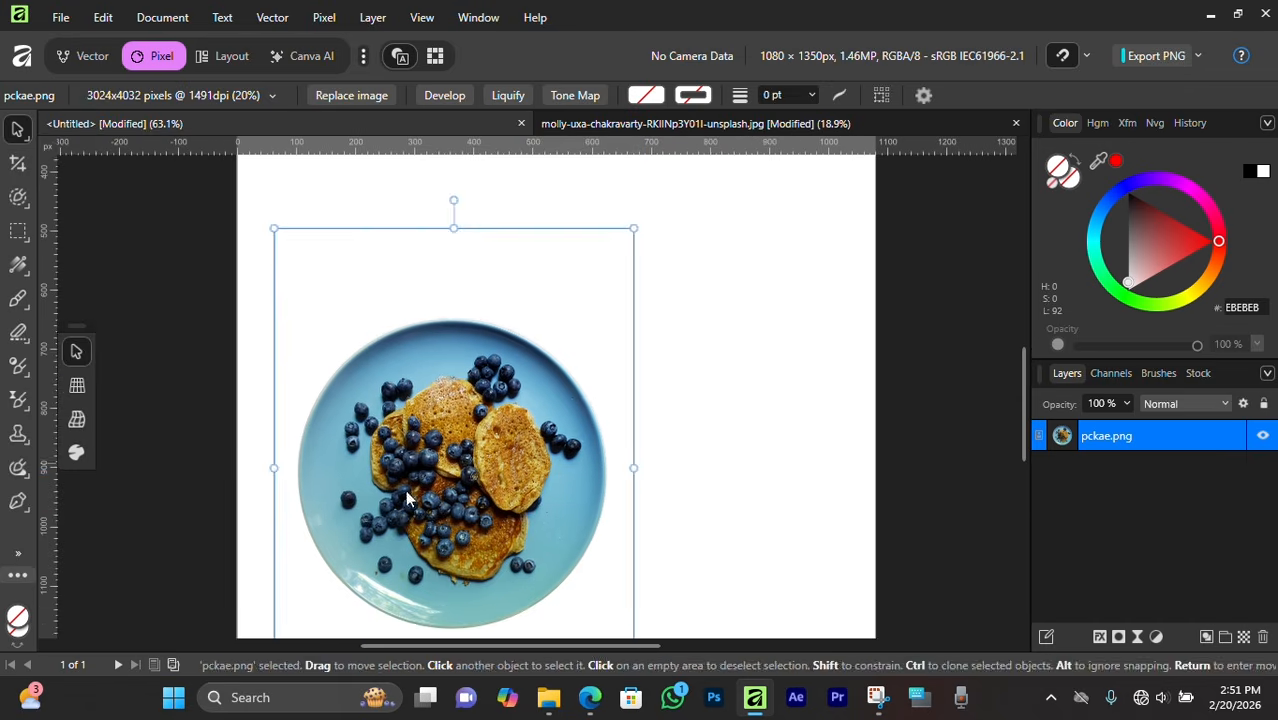
{"action": "left_click", "coordinate": [651, 311]}
{"action": "scroll", "coordinate": [651, 311], "scroll_direction": "up", "scroll_amount": 2}
{"action": "scroll", "coordinate": [651, 313], "scroll_direction": "down", "scroll_amount": 1}
{"action": "scroll", "coordinate": [590, 364], "scroll_direction": "up", "scroll_amount": 2}
{"action": "scroll", "coordinate": [590, 364], "scroll_direction": "down", "scroll_amount": 3}
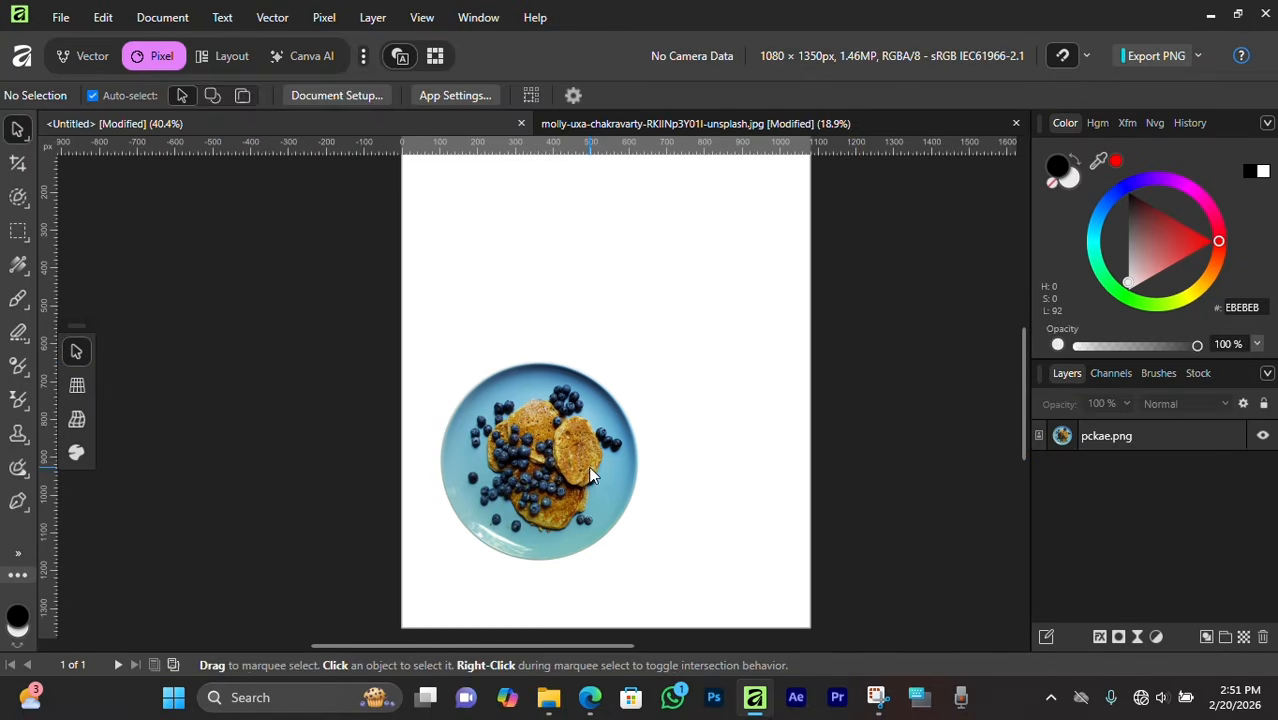
{"action": "left_click", "coordinate": [590, 471]}
Add a fill layer over the whole page, colour it blue 026CBA, and move it beneath the pckae.png layer.
{"action": "left_click", "coordinate": [748, 316]}
{"action": "left_click", "coordinate": [324, 17]}
{"action": "left_click", "coordinate": [411, 201]}
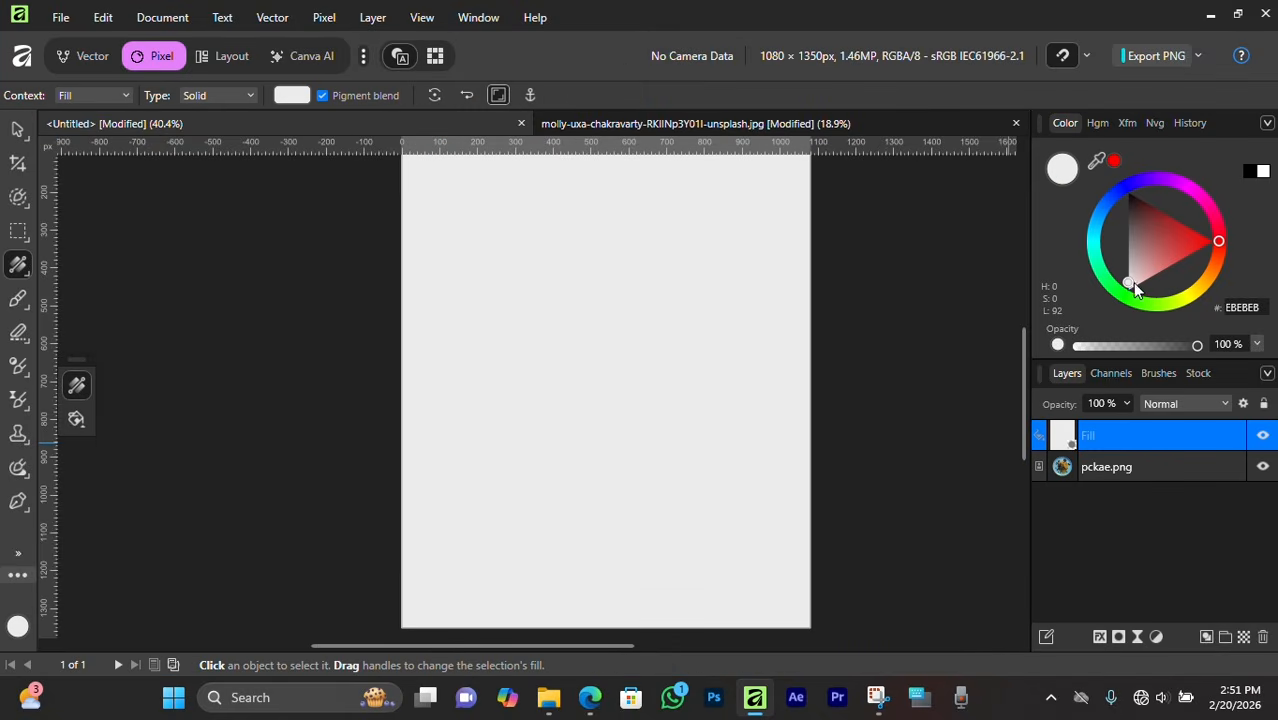
{"action": "left_click_drag", "start_coordinate": [1131, 300], "coordinate": [1099, 214]}
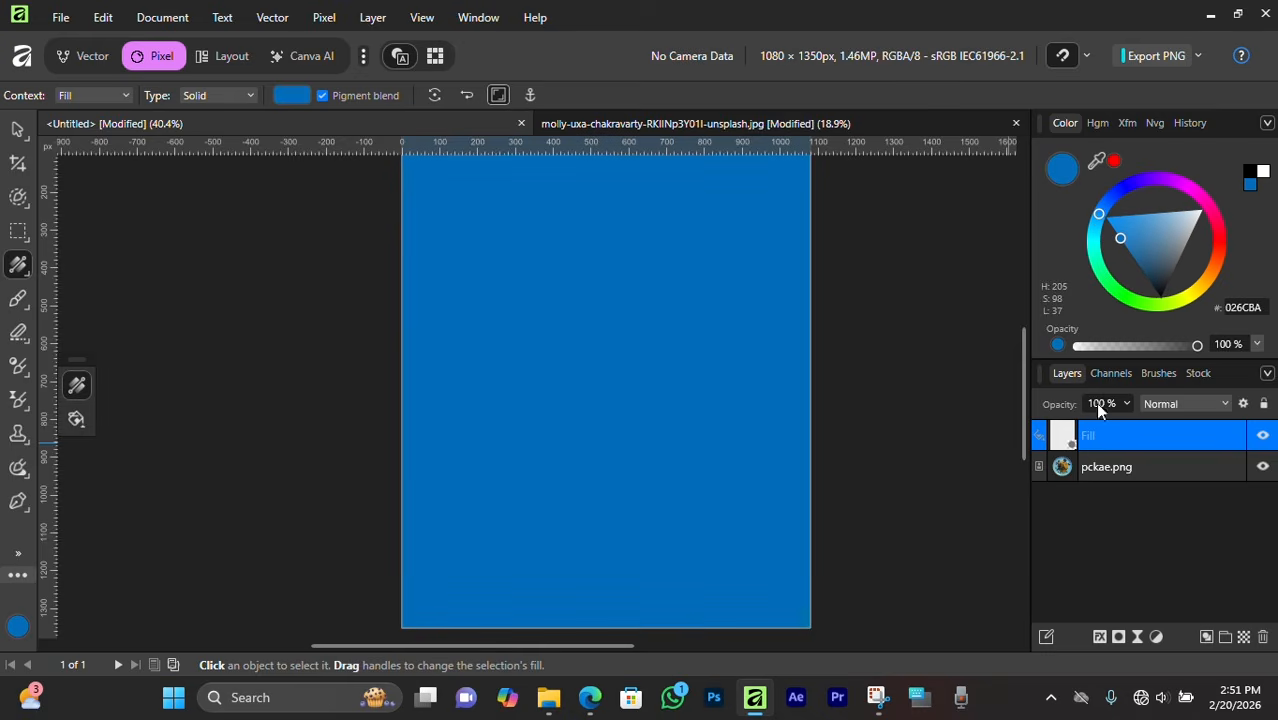
{"action": "left_click_drag", "start_coordinate": [1098, 436], "coordinate": [1150, 500]}
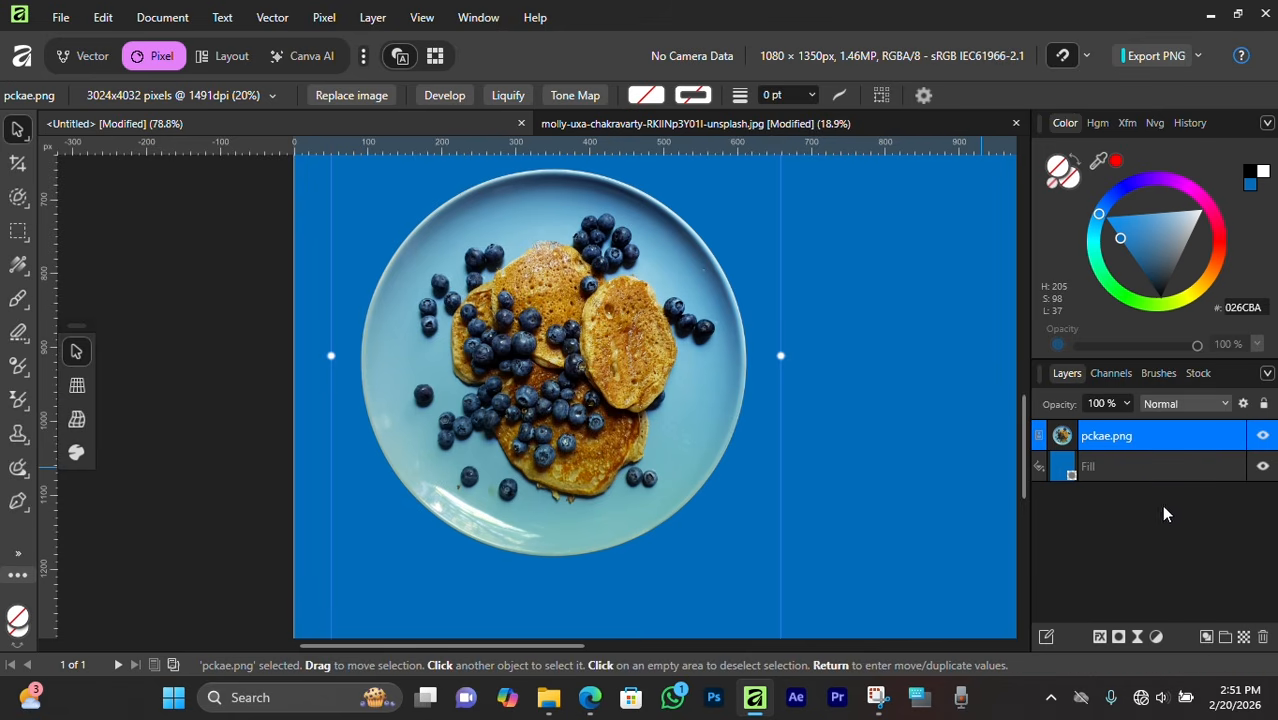
Give the plate layer a Multiply outer shadow with 58% opacity, about 22 px radius, 34 px offset and 16% intensity.
{"action": "left_click", "coordinate": [1101, 636]}
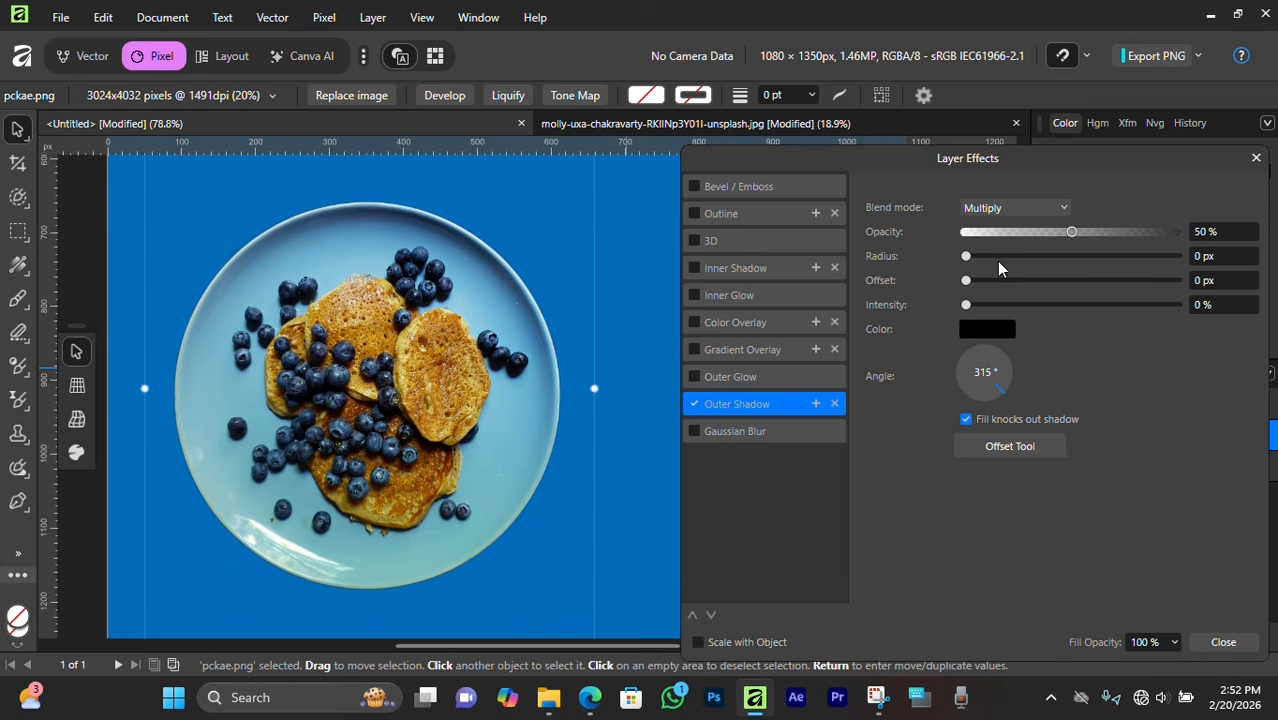
{"action": "left_click_drag", "start_coordinate": [1000, 266], "coordinate": [1061, 257]}
{"action": "left_click_drag", "start_coordinate": [966, 280], "coordinate": [1099, 305]}
{"action": "mouse_move", "coordinate": [1071, 231]}
{"action": "left_mouse_down"}
{"action": "mouse_move", "coordinate": [1086, 234]}
{"action": "mouse_move", "coordinate": [1042, 262]}
{"action": "mouse_move", "coordinate": [1085, 270]}
{"action": "mouse_move", "coordinate": [1069, 286]}
{"action": "mouse_move", "coordinate": [1116, 284]}
{"action": "mouse_move", "coordinate": [1090, 280]}
{"action": "mouse_move", "coordinate": [1122, 316]}
{"action": "mouse_move", "coordinate": [1000, 306]}
{"action": "mouse_move", "coordinate": [1088, 232]}
{"action": "left_mouse_up"}
{"action": "left_click_drag", "start_coordinate": [1152, 256], "coordinate": [1110, 258]}
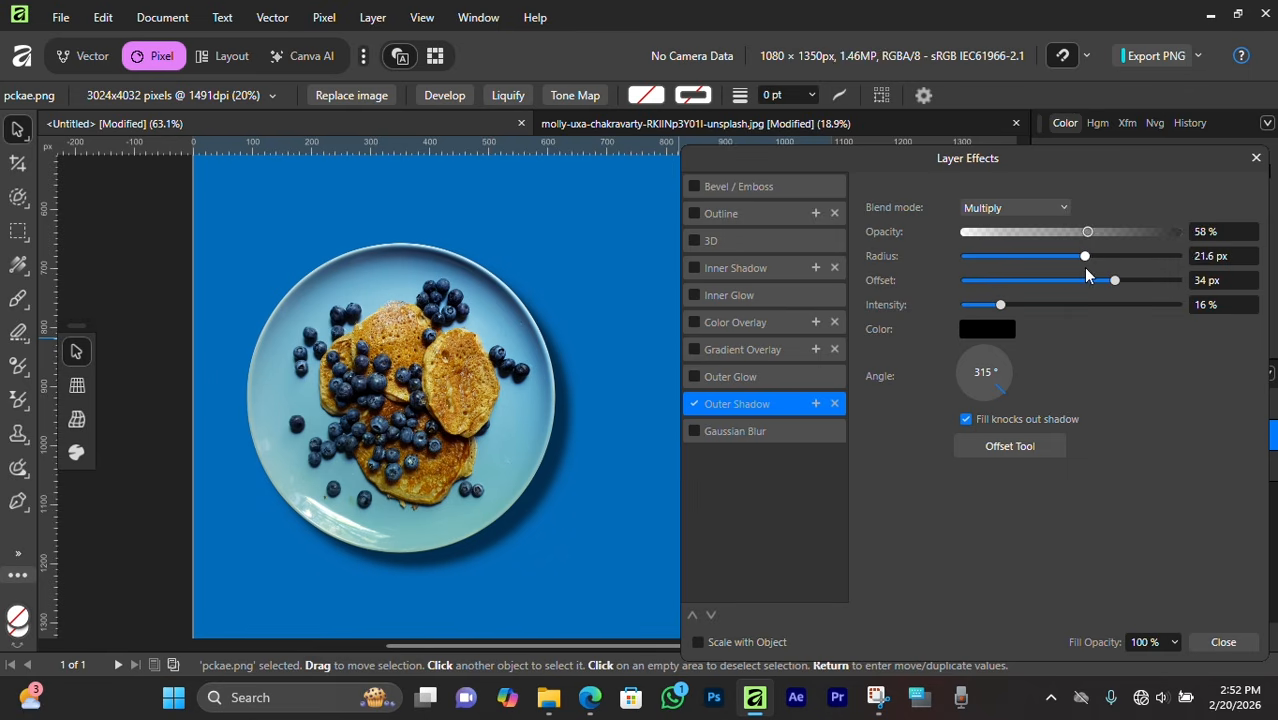
{"action": "left_click", "coordinate": [1256, 158]}
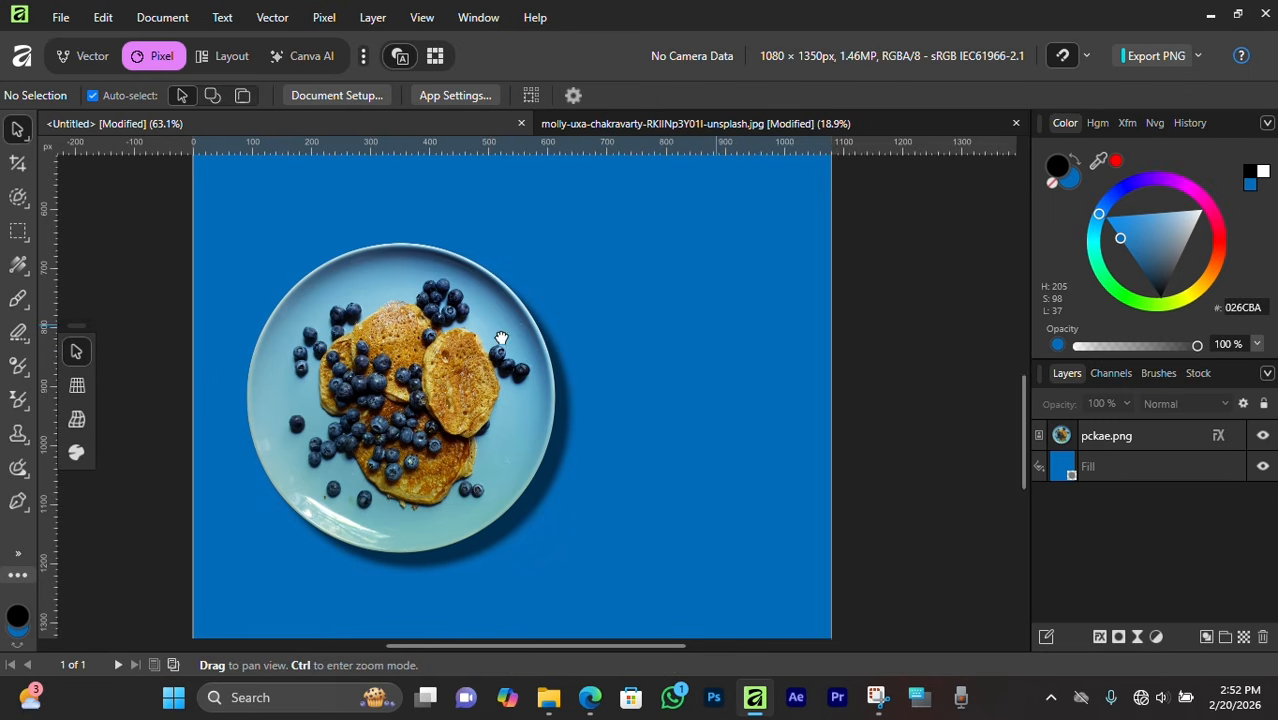
Place the logo image Blue Berry Yoghurt.png from the PNG folder onto the page.
{"action": "scroll", "coordinate": [667, 437], "scroll_direction": "up", "scroll_amount": 4}
{"action": "left_click", "coordinate": [60, 17]}
{"action": "left_click", "coordinate": [78, 416]}
{"action": "left_click", "coordinate": [442, 255]}
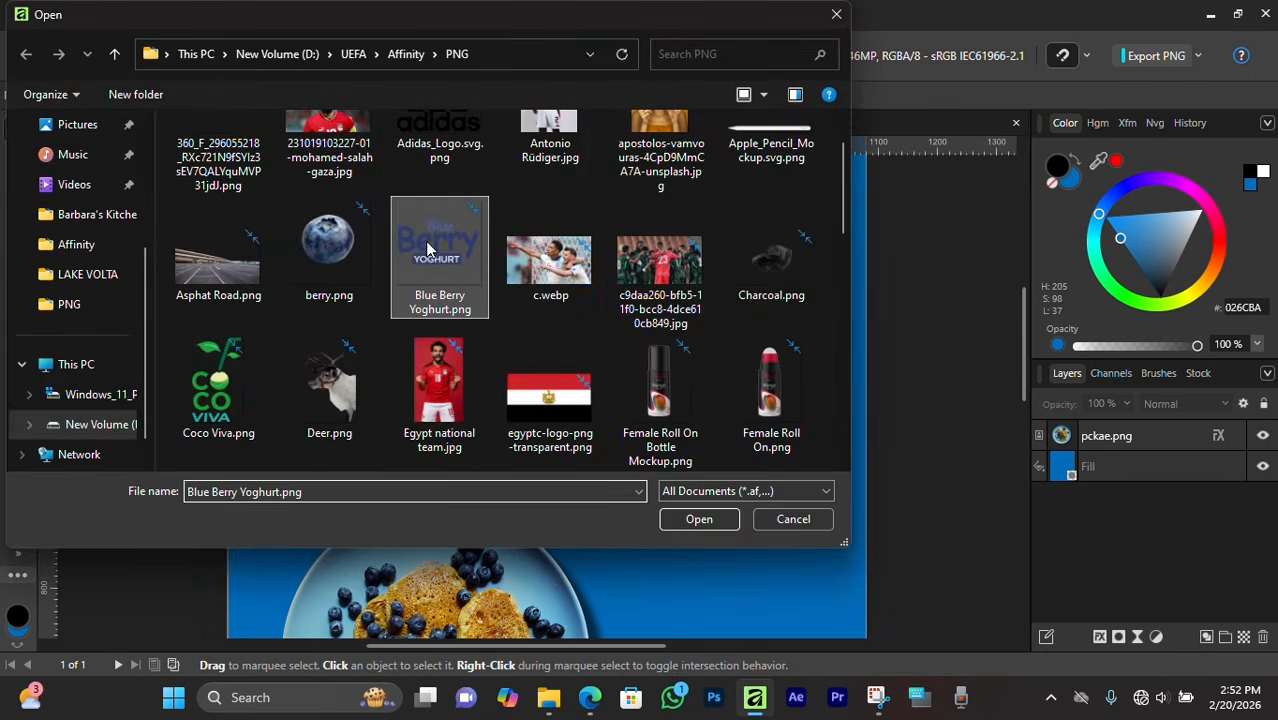
{"action": "left_click", "coordinate": [696, 517]}
{"action": "left_click", "coordinate": [627, 242]}
Scale the Blue Berry Yoghurt logo down and position it in the upper-right part of the page.
{"action": "scroll", "coordinate": [627, 242], "scroll_direction": "down", "scroll_amount": 1}
{"action": "left_click_drag", "start_coordinate": [885, 248], "coordinate": [684, 248]}
{"action": "scroll", "coordinate": [640, 285], "scroll_direction": "up", "scroll_amount": 1}
{"action": "left_click_drag", "start_coordinate": [560, 306], "coordinate": [676, 364]}
{"action": "left_click_drag", "start_coordinate": [645, 208], "coordinate": [645, 233]}
{"action": "left_click_drag", "start_coordinate": [680, 389], "coordinate": [689, 369]}
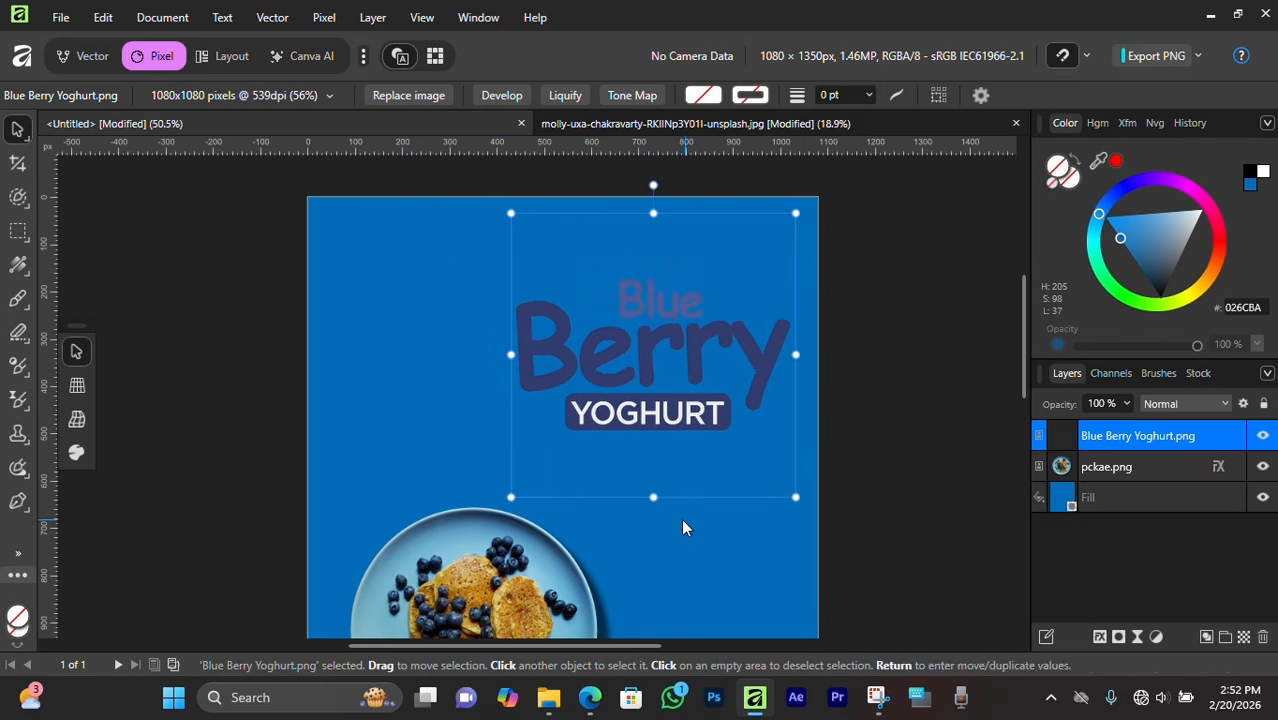
{"action": "left_click_drag", "start_coordinate": [653, 497], "coordinate": [653, 452]}
{"action": "left_click_drag", "start_coordinate": [668, 337], "coordinate": [670, 355]}
{"action": "left_click", "coordinate": [560, 457]}
{"action": "scroll", "coordinate": [573, 320], "scroll_direction": "down", "scroll_amount": 2}
{"action": "scroll", "coordinate": [573, 320], "scroll_direction": "up", "scroll_amount": 1}
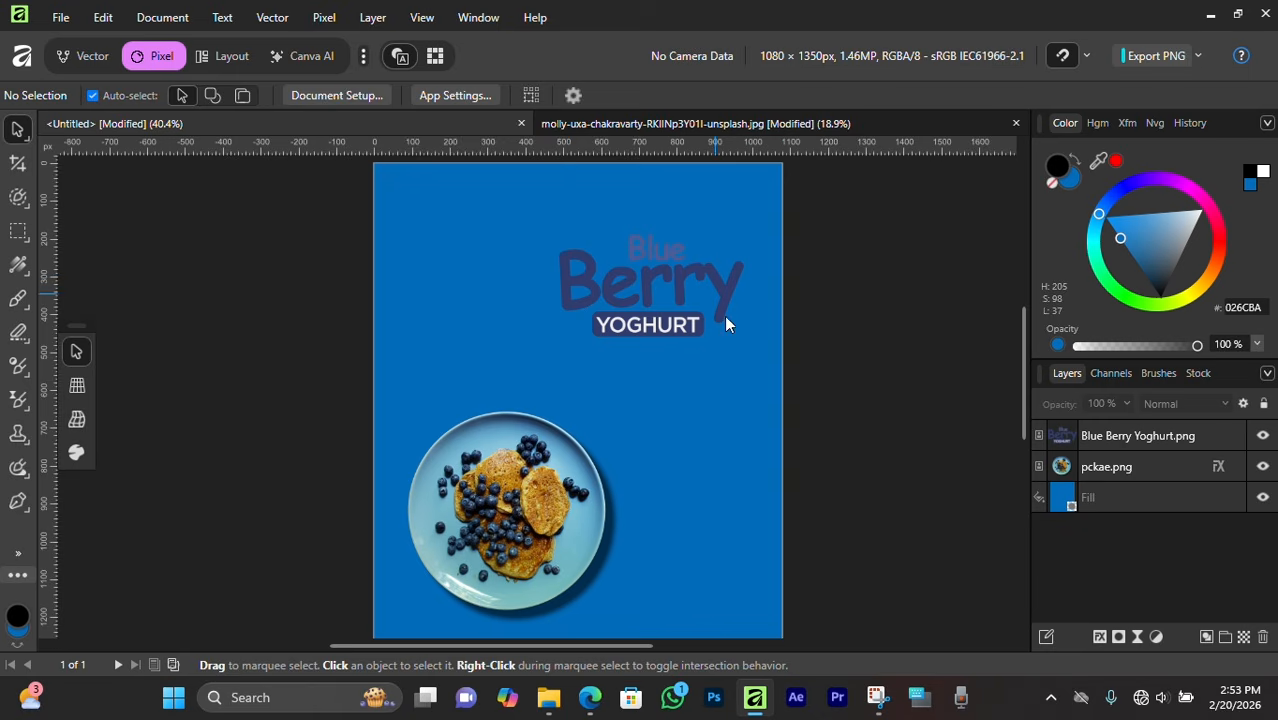
Recolour the background fill layer to a light cream, about F1EBDC.
{"action": "left_click", "coordinate": [1077, 505]}
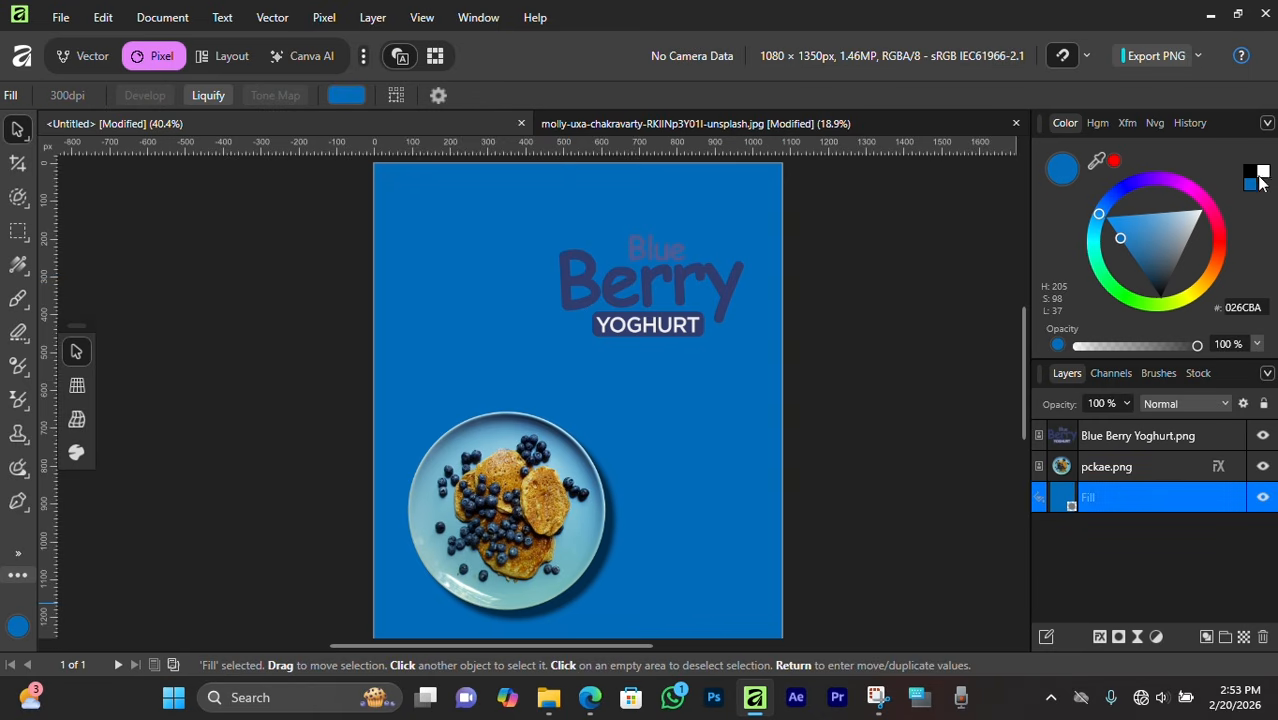
{"action": "left_click", "coordinate": [1260, 177]}
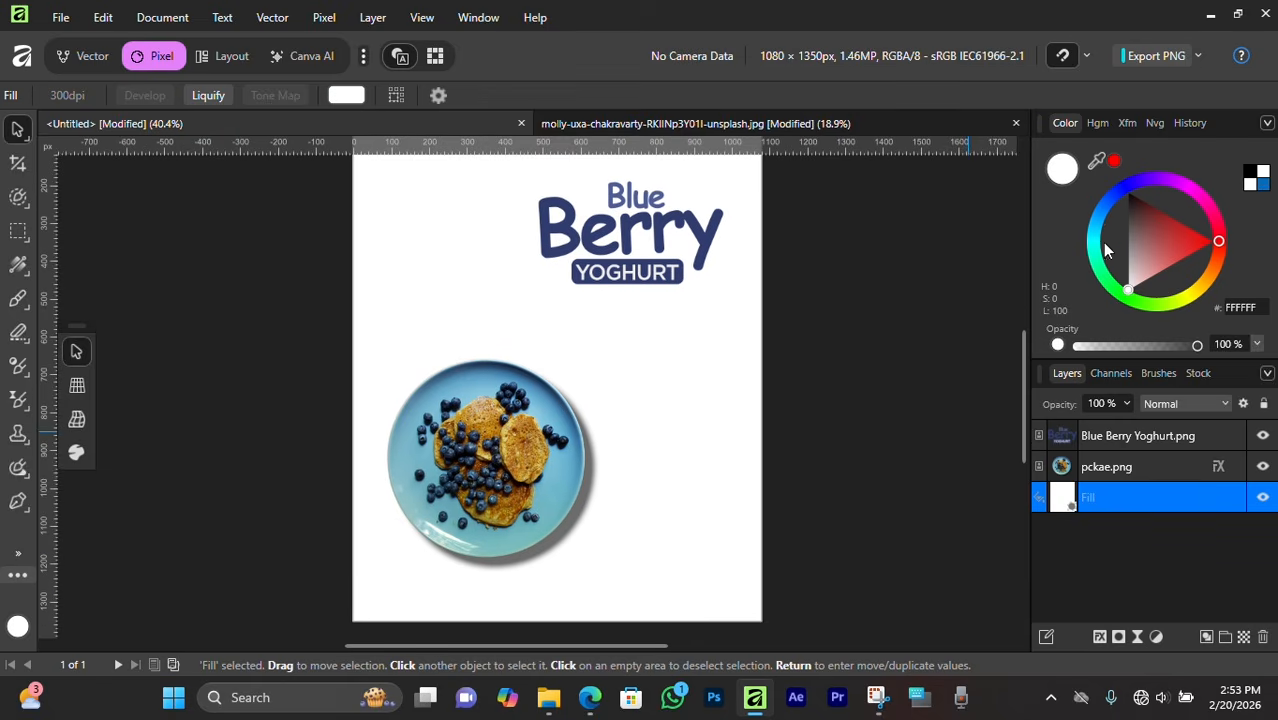
{"action": "double_click", "coordinate": [1059, 170]}
{"action": "left_click_drag", "start_coordinate": [586, 253], "coordinate": [784, 288]}
{"action": "left_click_drag", "start_coordinate": [723, 316], "coordinate": [870, 361]}
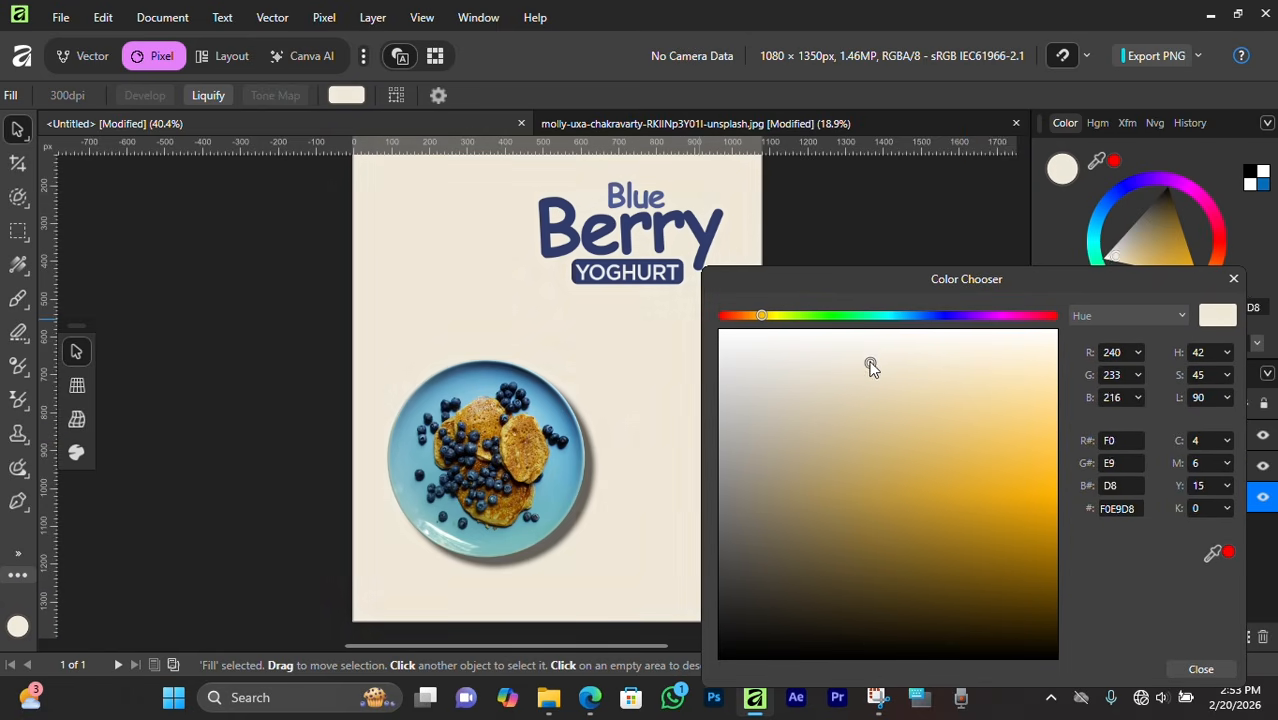
{"action": "left_click", "coordinate": [1235, 280]}
Nudge the plate slightly towards the page's left edge and scale the Blue Berry Yoghurt logo down a little.
{"action": "left_click", "coordinate": [870, 338]}
{"action": "scroll", "coordinate": [536, 400], "scroll_direction": "up", "scroll_amount": 3}
{"action": "left_click_drag", "start_coordinate": [579, 469], "coordinate": [533, 328]}
{"action": "left_click_drag", "start_coordinate": [528, 447], "coordinate": [513, 445]}
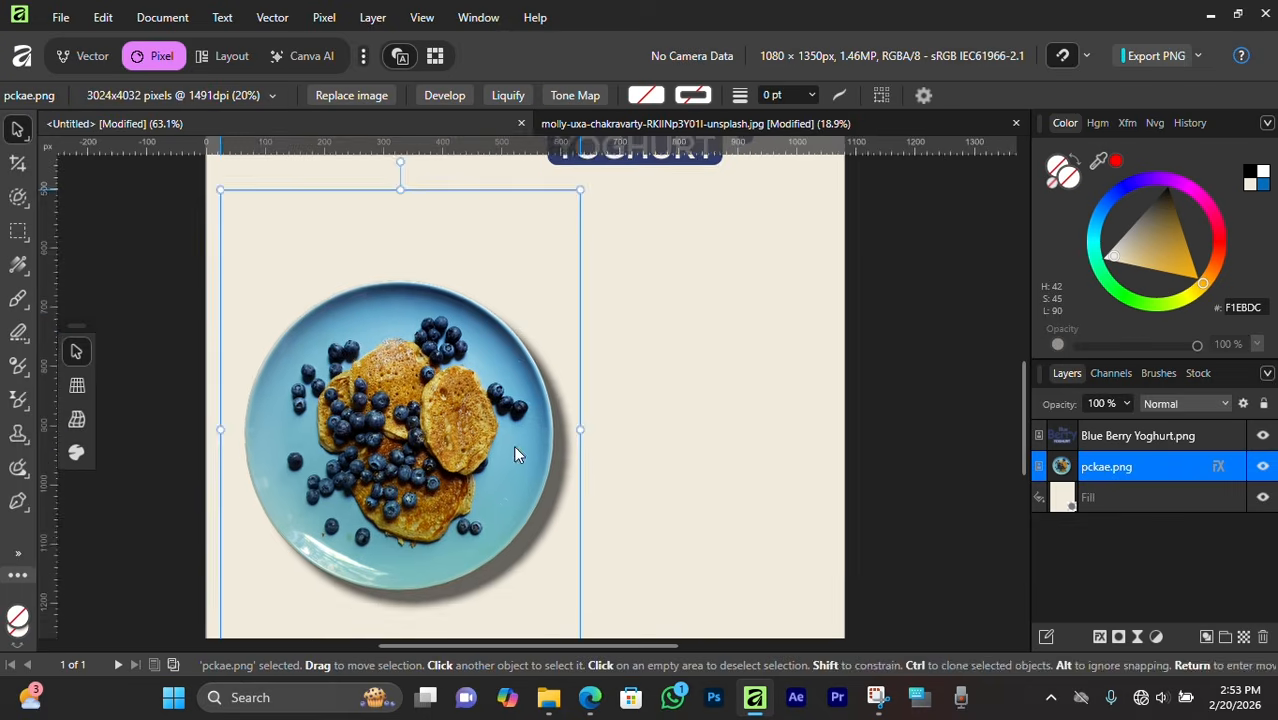
{"action": "scroll", "coordinate": [513, 445], "scroll_direction": "down", "scroll_amount": 2}
{"action": "left_click", "coordinate": [611, 288]}
{"action": "scroll", "coordinate": [611, 288], "scroll_direction": "up", "scroll_amount": 3}
{"action": "left_click_drag", "start_coordinate": [582, 198], "coordinate": [582, 240]}
{"action": "scroll", "coordinate": [622, 362], "scroll_direction": "down", "scroll_amount": 3}
{"action": "left_click", "coordinate": [645, 435]}
{"action": "left_click_drag", "start_coordinate": [630, 440], "coordinate": [680, 309]}
{"action": "scroll", "coordinate": [620, 411], "scroll_direction": "up", "scroll_amount": 2}
{"action": "scroll", "coordinate": [620, 411], "scroll_direction": "up", "scroll_amount": 1}
Place the yoghurt bottle image Blue Berry.png onto the page at its default size.
{"action": "left_click", "coordinate": [61, 17]}
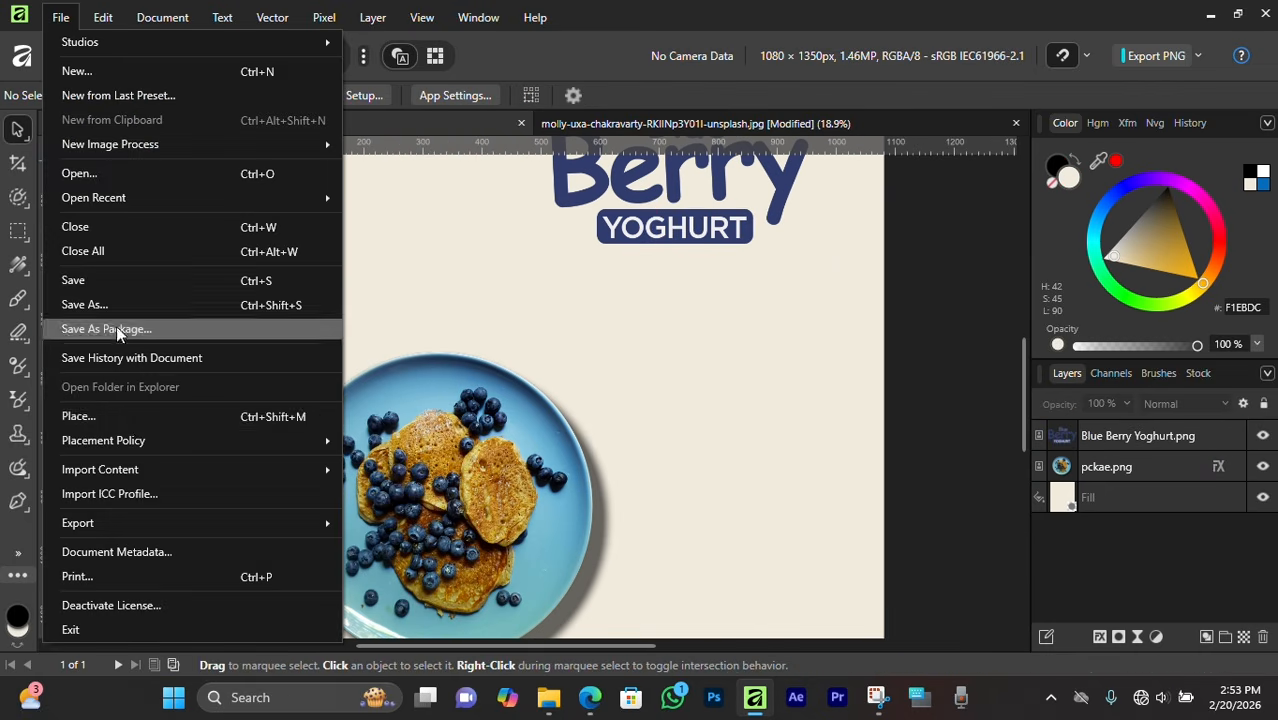
{"action": "left_click", "coordinate": [112, 416]}
{"action": "scroll", "coordinate": [338, 323], "scroll_direction": "down", "scroll_amount": 5}
{"action": "scroll", "coordinate": [320, 290], "scroll_direction": "up", "scroll_amount": 5}
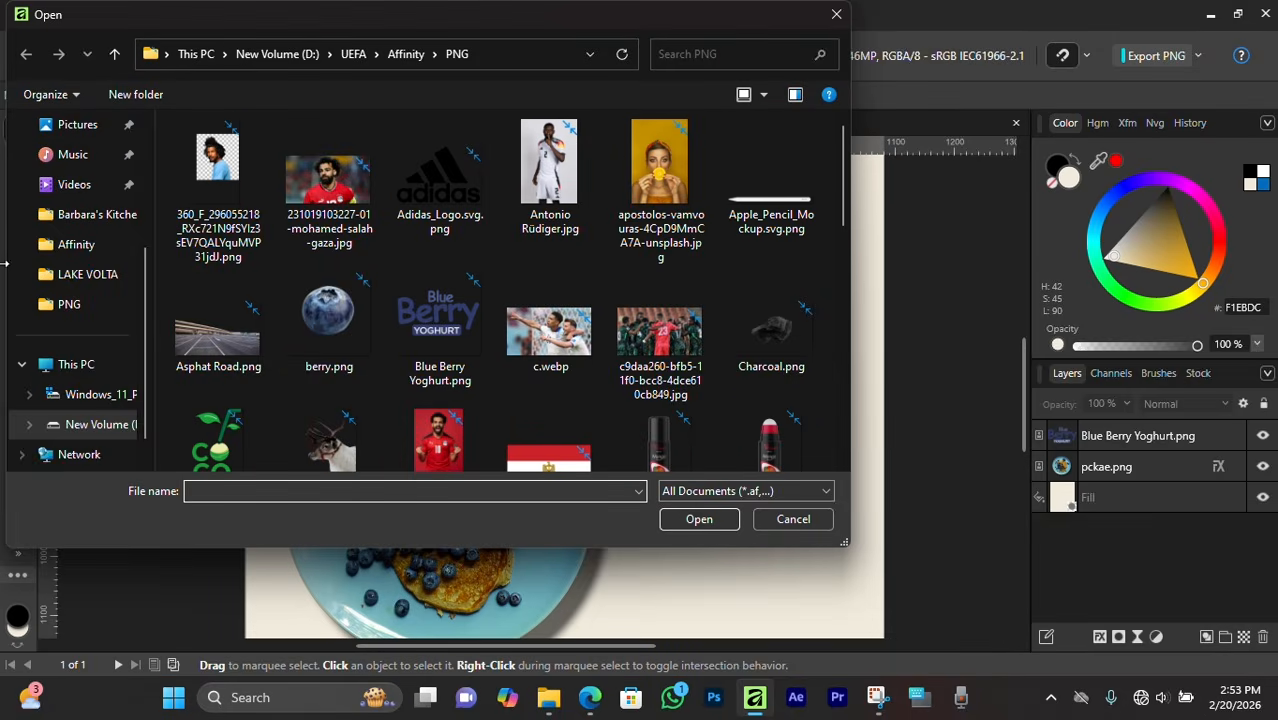
{"action": "scroll", "coordinate": [76, 187], "scroll_direction": "up", "scroll_amount": 2}
{"action": "left_click", "coordinate": [76, 187]}
{"action": "left_click", "coordinate": [214, 335]}
{"action": "left_click", "coordinate": [699, 519]}
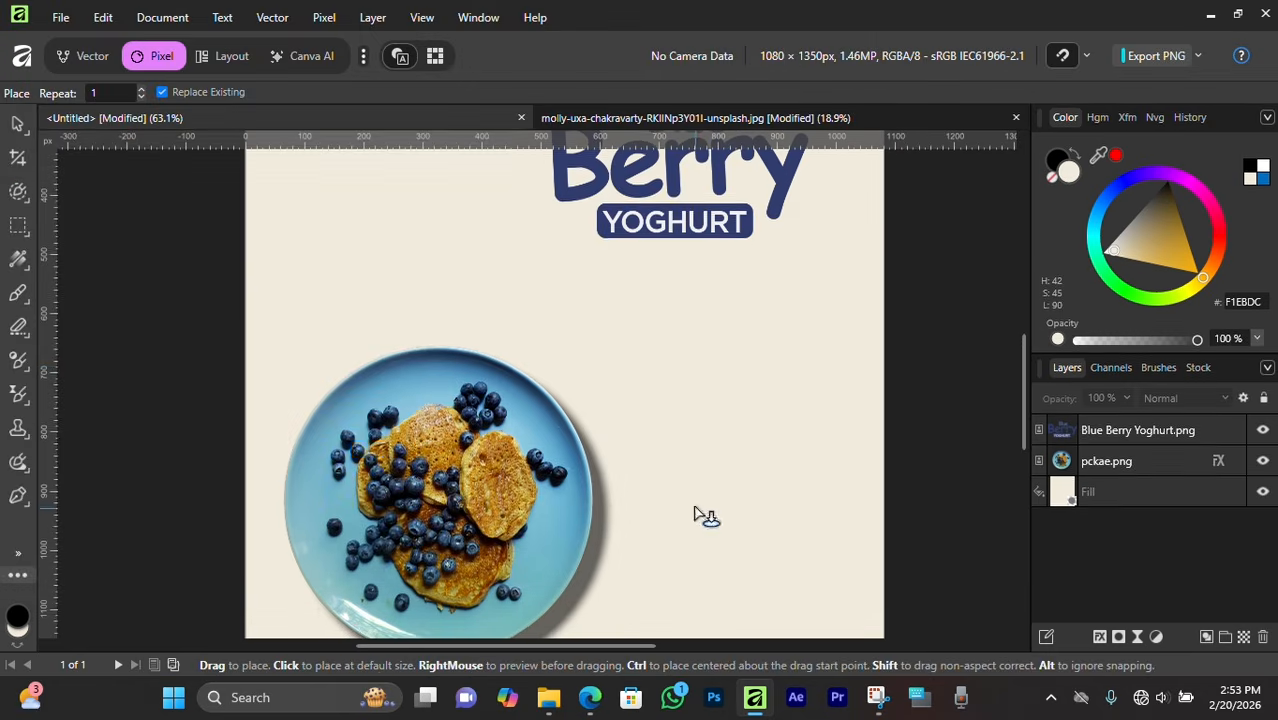
{"action": "left_click", "coordinate": [655, 376]}
Tilt the bottle with its cap towards the plate, scale it to about 84% and overlap it with the plate's lower-right edge.
{"action": "scroll", "coordinate": [655, 376], "scroll_direction": "down", "scroll_amount": 2}
{"action": "left_click_drag", "start_coordinate": [655, 376], "coordinate": [634, 428]}
{"action": "left_click_drag", "start_coordinate": [633, 251], "coordinate": [525, 284]}
{"action": "scroll", "coordinate": [626, 469], "scroll_direction": "up", "scroll_amount": 3}
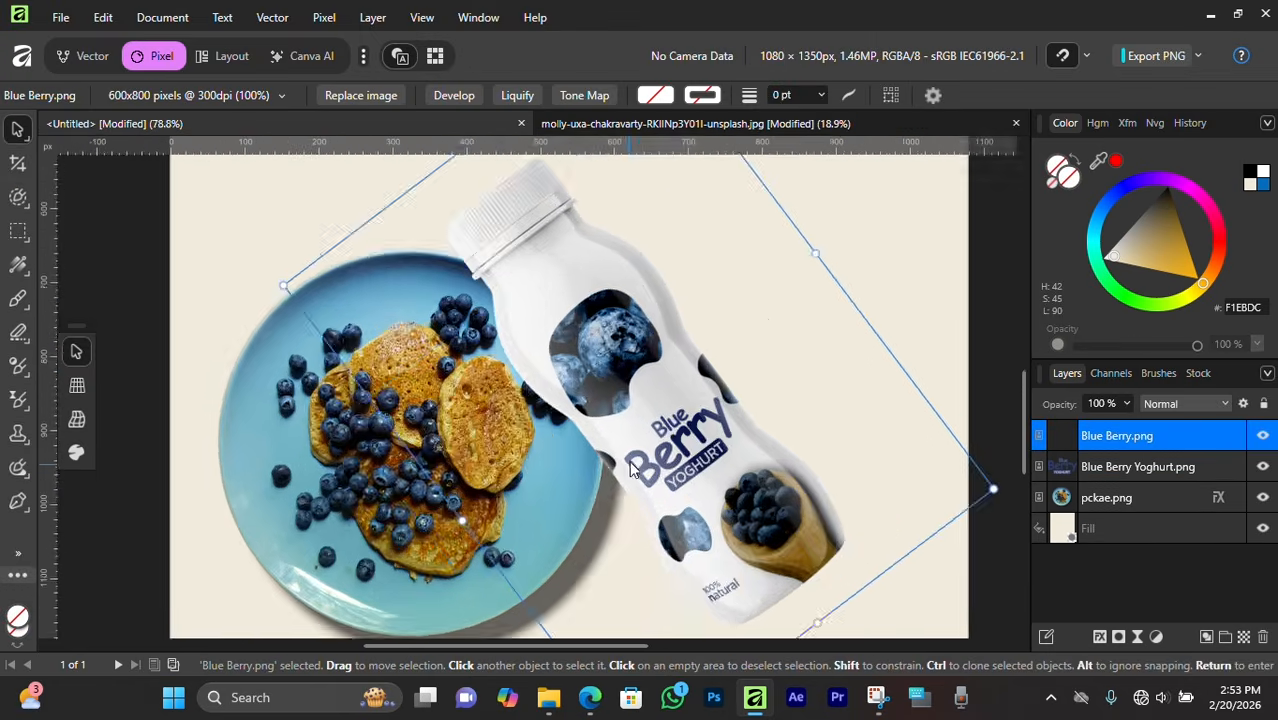
{"action": "scroll", "coordinate": [626, 430], "scroll_direction": "down", "scroll_amount": 2}
{"action": "left_click_drag", "start_coordinate": [627, 392], "coordinate": [689, 610]}
{"action": "scroll", "coordinate": [648, 405], "scroll_direction": "down", "scroll_amount": 3}
{"action": "left_click_drag", "start_coordinate": [765, 385], "coordinate": [735, 408]}
{"action": "scroll", "coordinate": [612, 425], "scroll_direction": "up", "scroll_amount": 2}
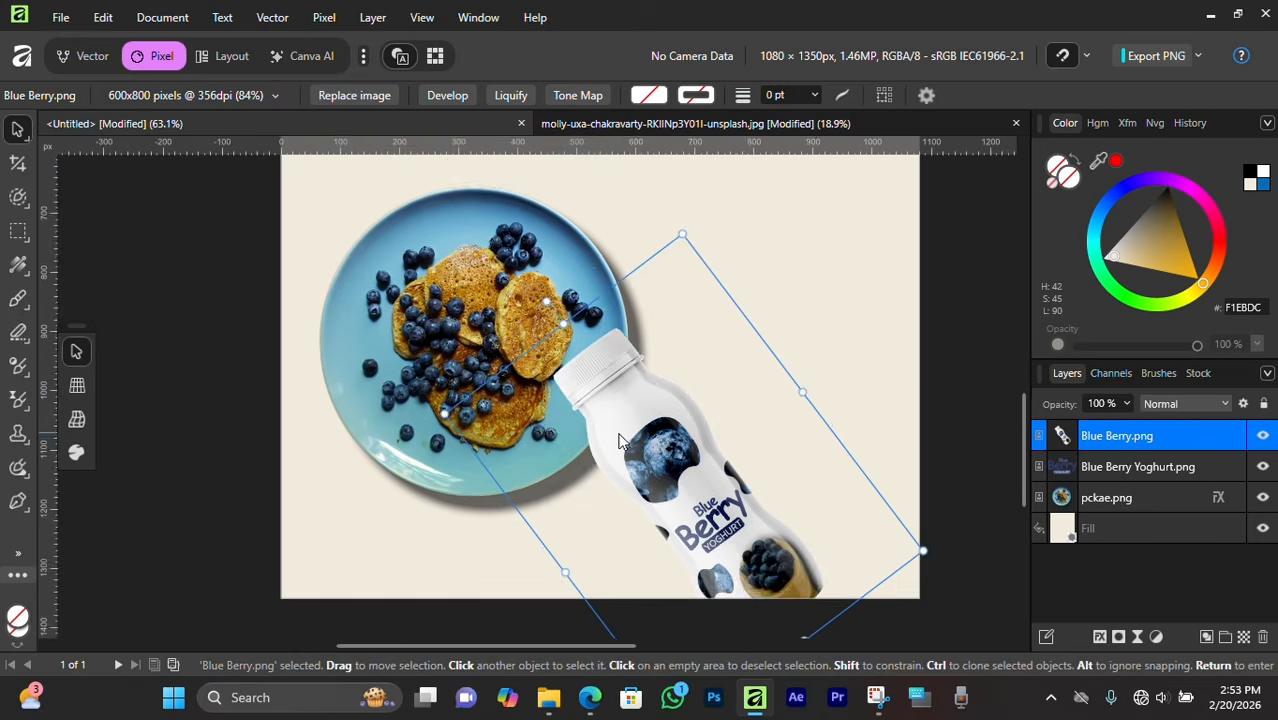
Move the plate up and to the right, and fit the bottle at about 82% fully inside the page's lower-right area.
{"action": "left_click", "coordinate": [417, 282]}
{"action": "scroll", "coordinate": [417, 282], "scroll_direction": "up", "scroll_amount": 2}
{"action": "left_click_drag", "start_coordinate": [499, 340], "coordinate": [528, 309]}
{"action": "scroll", "coordinate": [528, 308], "scroll_direction": "down", "scroll_amount": 3}
{"action": "scroll", "coordinate": [571, 337], "scroll_direction": "up", "scroll_amount": 2}
{"action": "left_click_drag", "start_coordinate": [625, 512], "coordinate": [642, 451]}
{"action": "left_click", "coordinate": [872, 497]}
Shift the plate slightly up and left, and enlarge it a little beside the bottle.
{"action": "scroll", "coordinate": [463, 410], "scroll_direction": "down", "scroll_amount": 3}
{"action": "scroll", "coordinate": [463, 397], "scroll_direction": "up", "scroll_amount": 3}
{"action": "left_click_drag", "start_coordinate": [490, 404], "coordinate": [481, 380]}
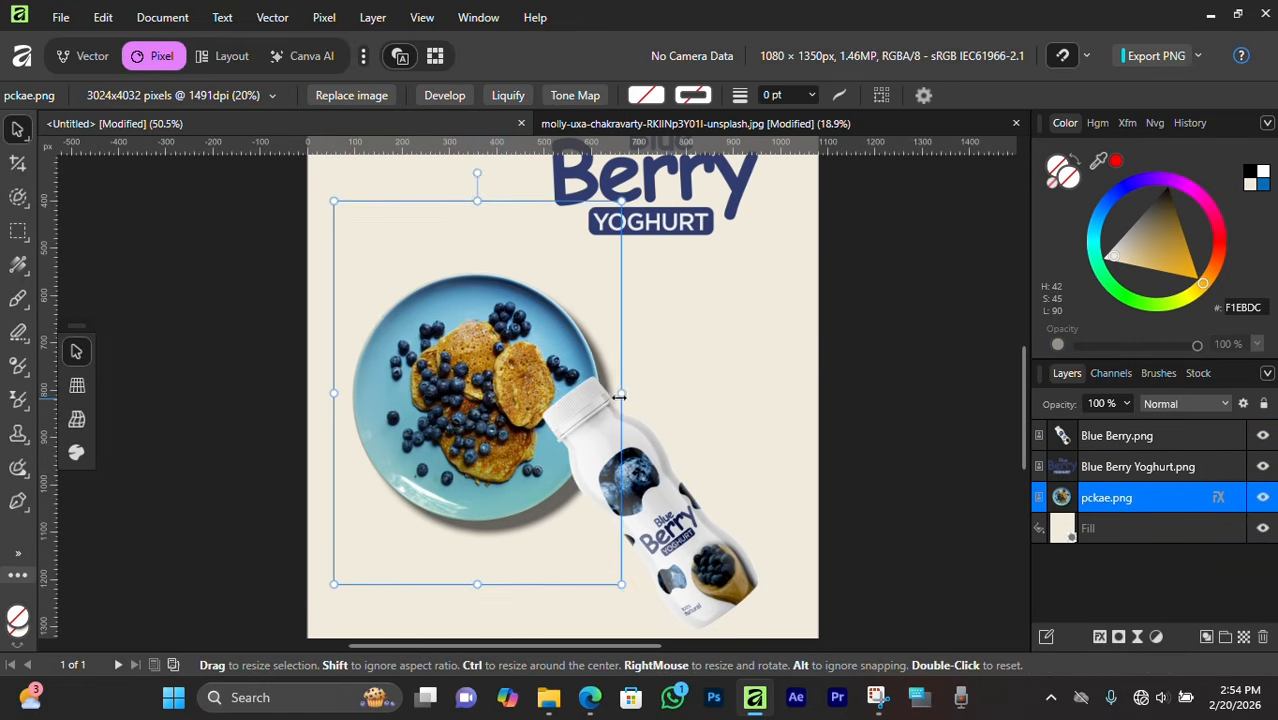
{"action": "left_click_drag", "start_coordinate": [621, 394], "coordinate": [645, 397]}
{"action": "left_click", "coordinate": [868, 412]}
{"action": "scroll", "coordinate": [514, 362], "scroll_direction": "down", "scroll_amount": 3}
{"action": "scroll", "coordinate": [516, 364], "scroll_direction": "up", "scroll_amount": 3}
{"action": "left_click_drag", "start_coordinate": [590, 430], "coordinate": [516, 396]}
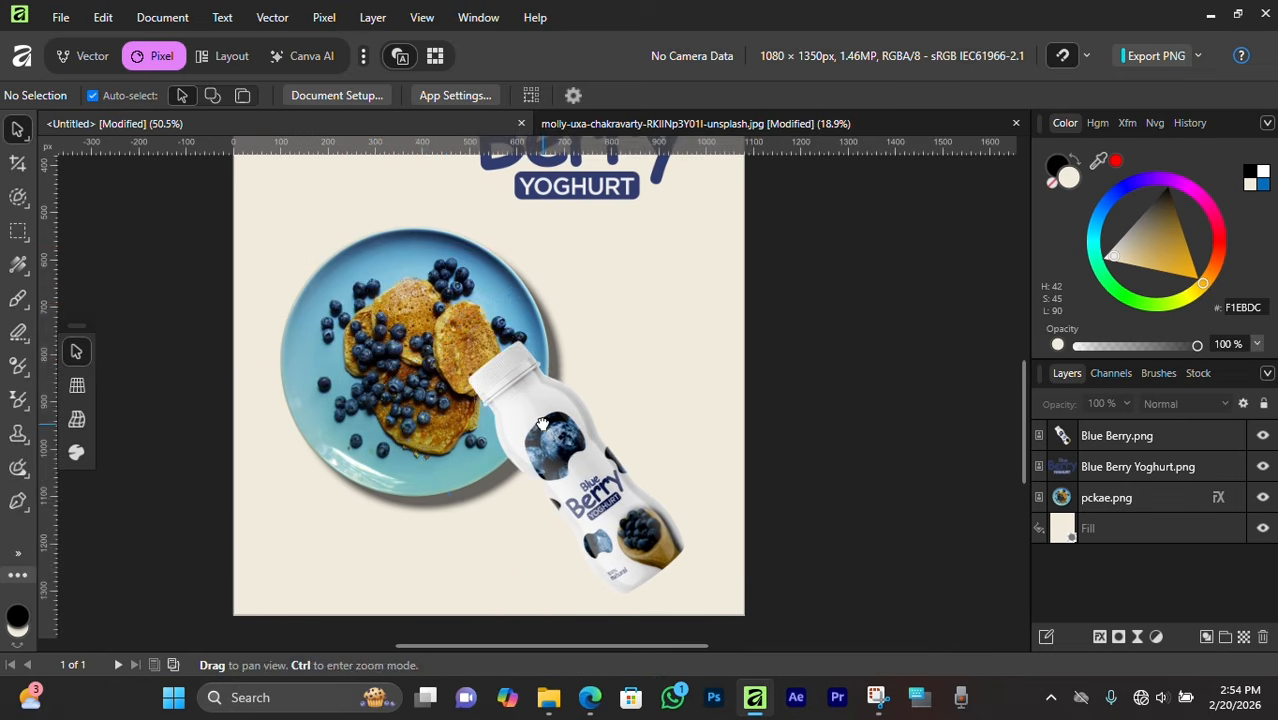
Rotate the bottle more upright and position it just beside the plate's lower-right edge.
{"action": "left_click_drag", "start_coordinate": [565, 461], "coordinate": [557, 441]}
{"action": "left_click_drag", "start_coordinate": [454, 314], "coordinate": [502, 283]}
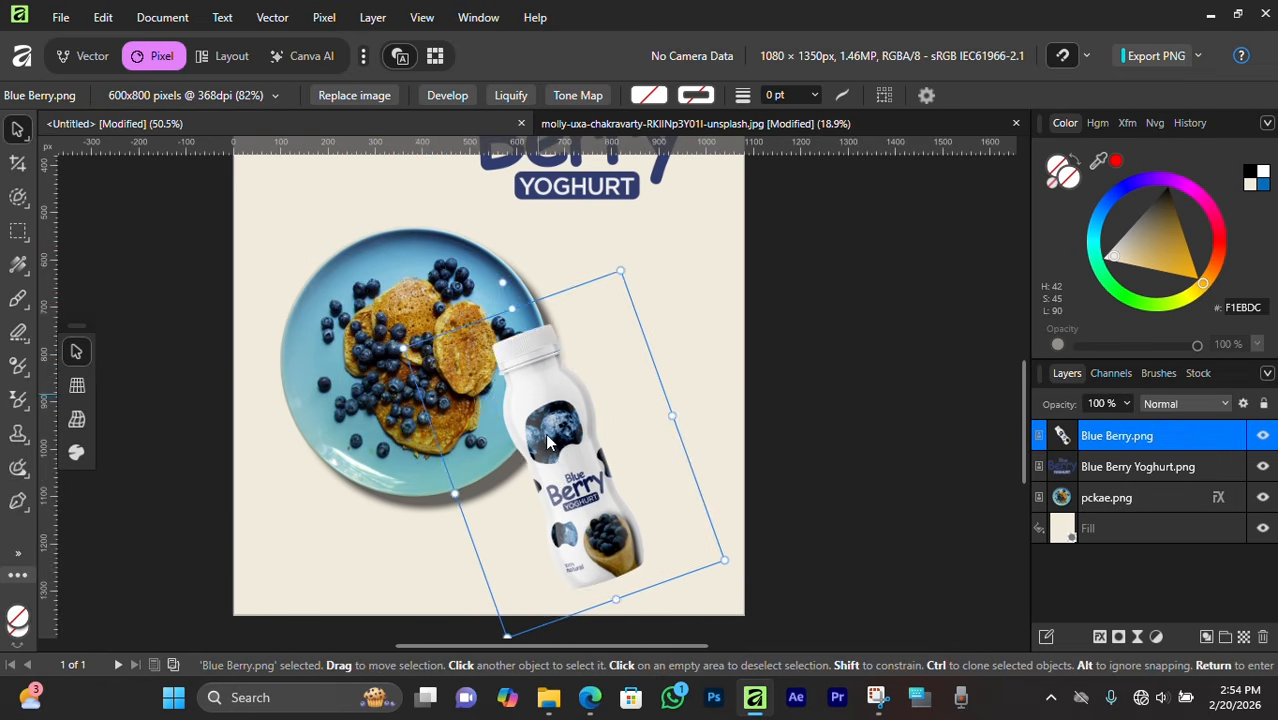
{"action": "left_click_drag", "start_coordinate": [561, 461], "coordinate": [631, 465]}
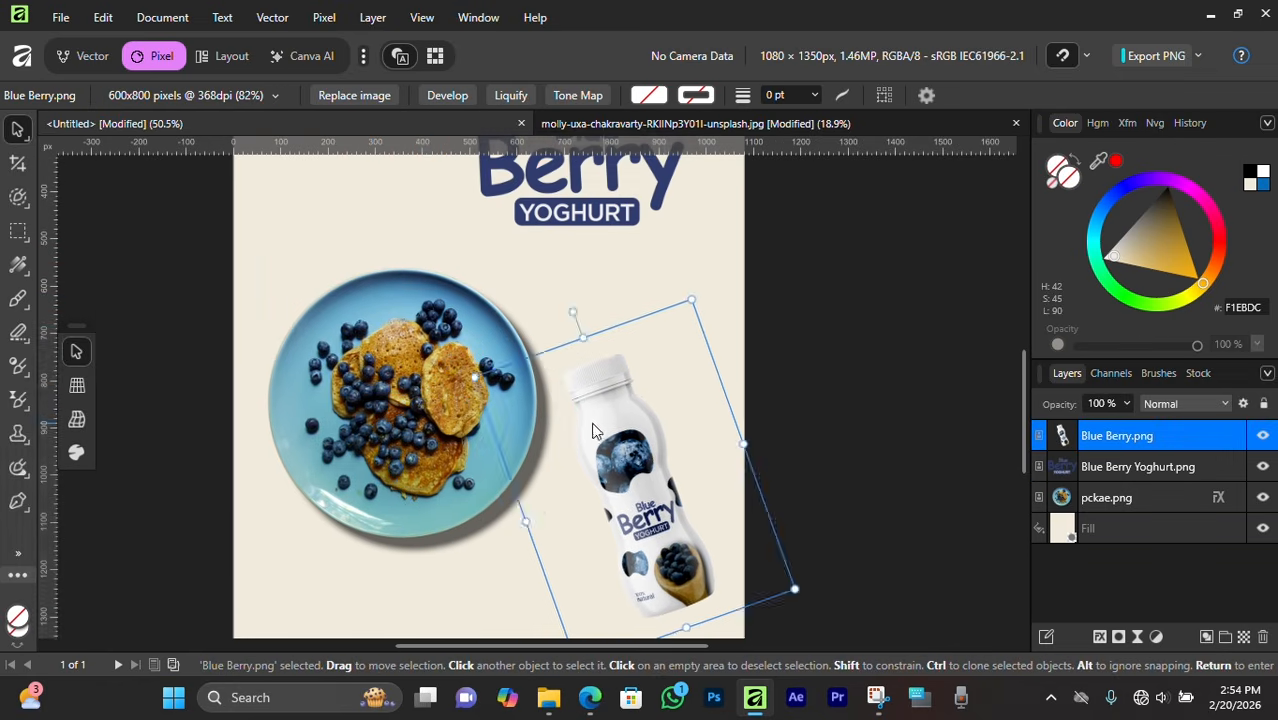
{"action": "left_click_drag", "start_coordinate": [605, 458], "coordinate": [674, 404]}
{"action": "scroll", "coordinate": [523, 408], "scroll_direction": "up", "scroll_amount": 5}
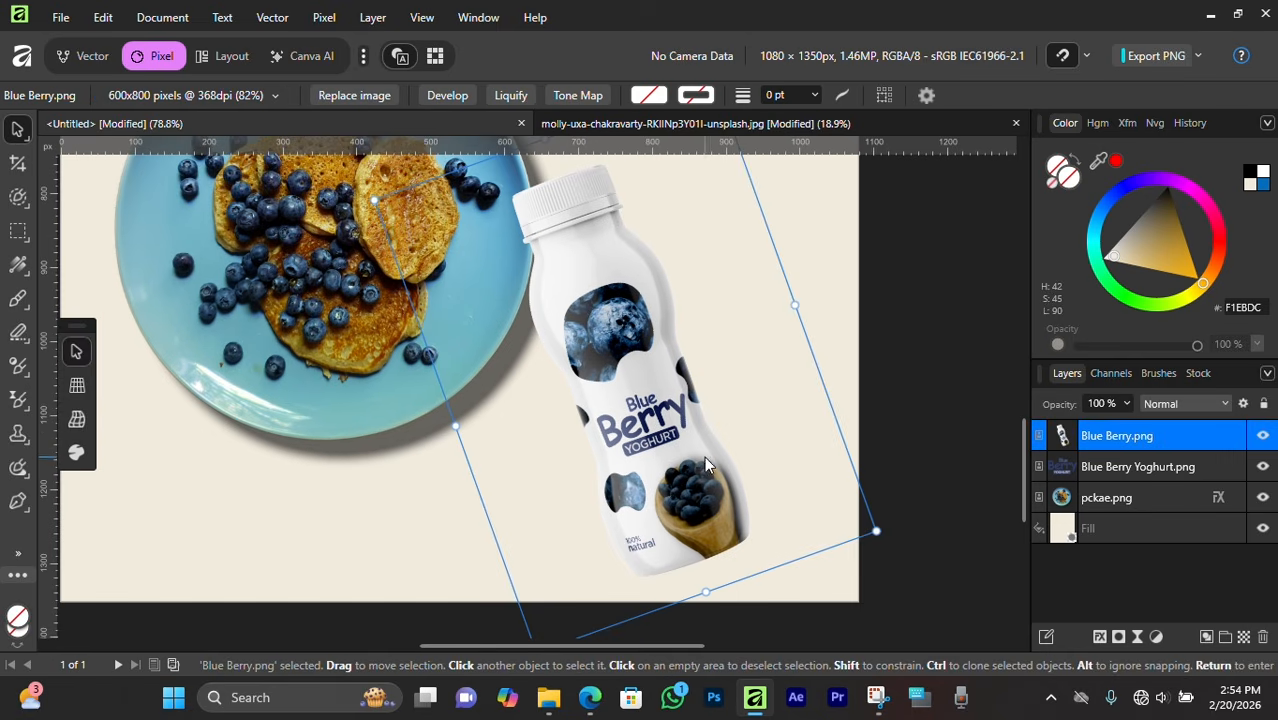
{"action": "scroll", "coordinate": [680, 466], "scroll_direction": "up", "scroll_amount": 1}
Give the bottle a Multiply outer shadow with 50% opacity, about 42.6 px radius, 32.9 px offset and a 225° angle.
{"action": "left_click", "coordinate": [1099, 637]}
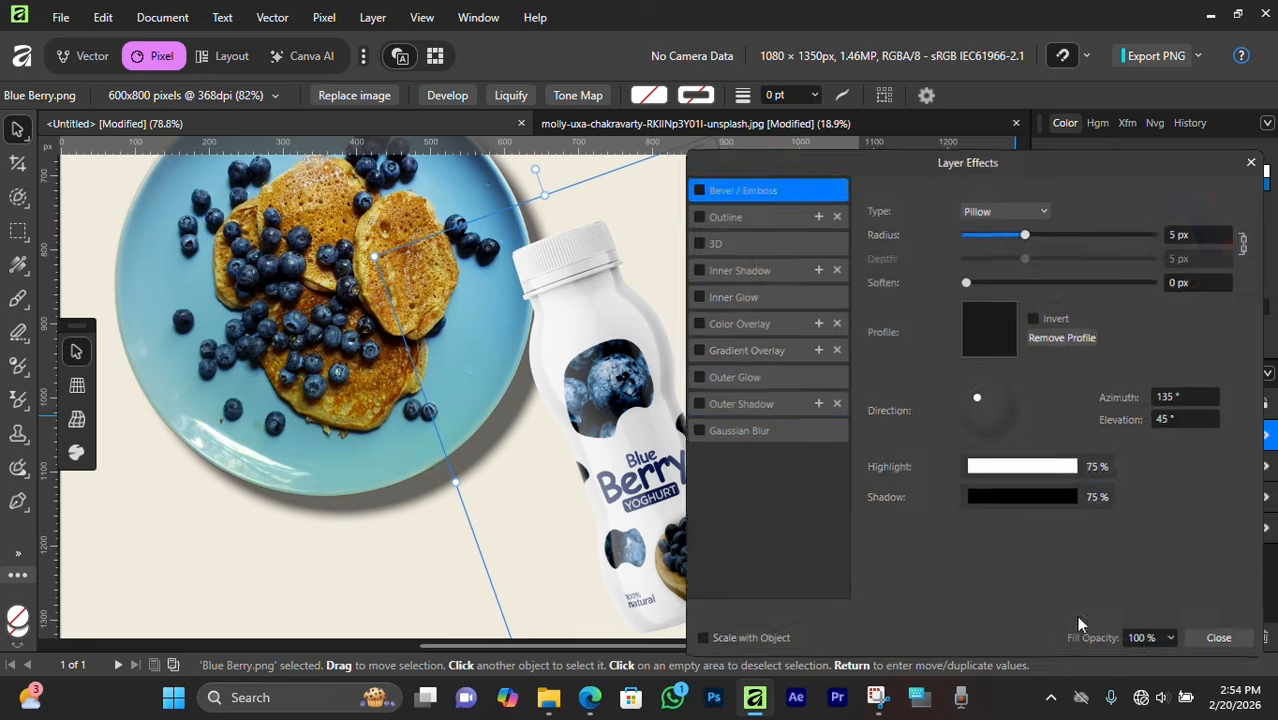
{"action": "left_click", "coordinate": [699, 404]}
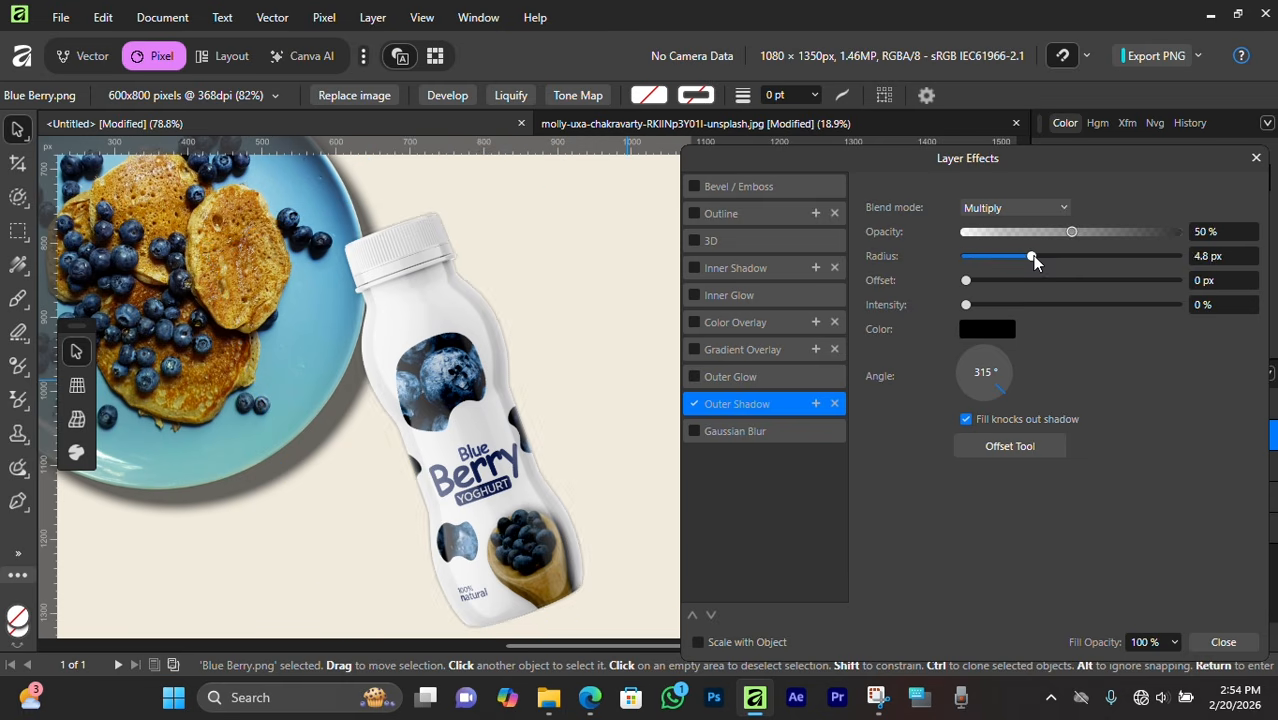
{"action": "left_click_drag", "start_coordinate": [1035, 261], "coordinate": [1157, 270]}
{"action": "left_click_drag", "start_coordinate": [1028, 281], "coordinate": [1131, 294]}
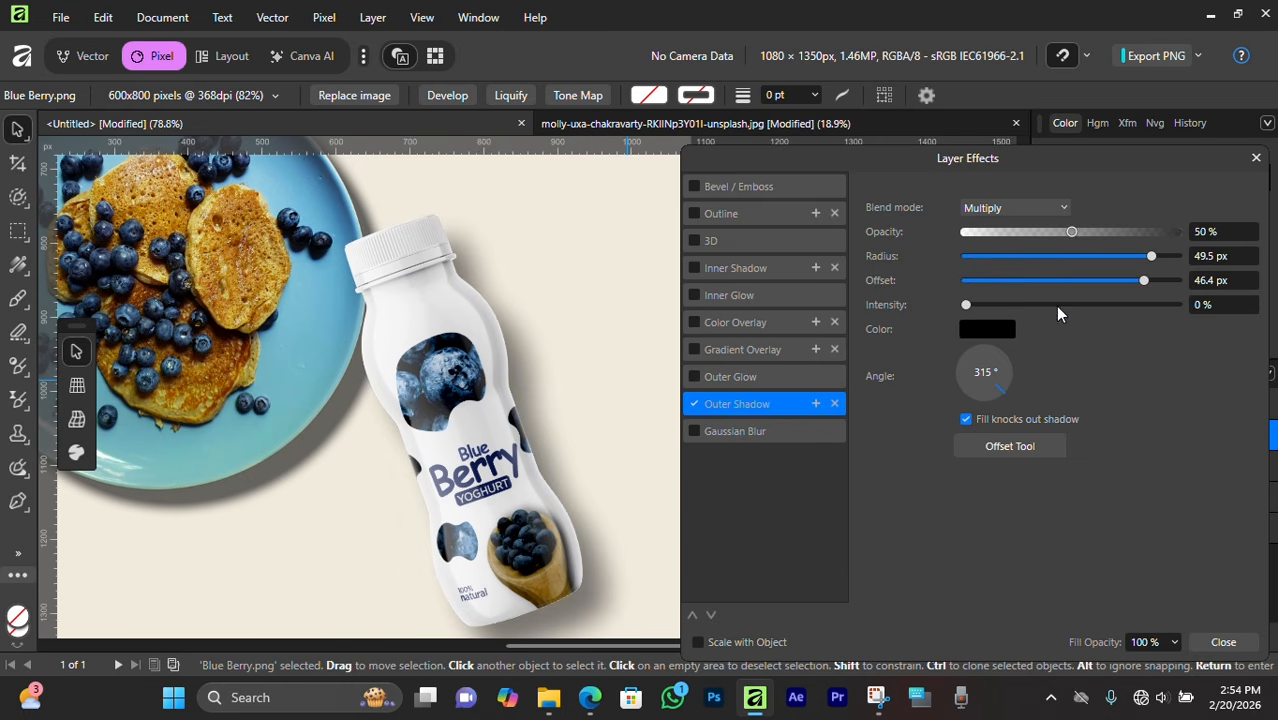
{"action": "left_click_drag", "start_coordinate": [1003, 398], "coordinate": [970, 404]}
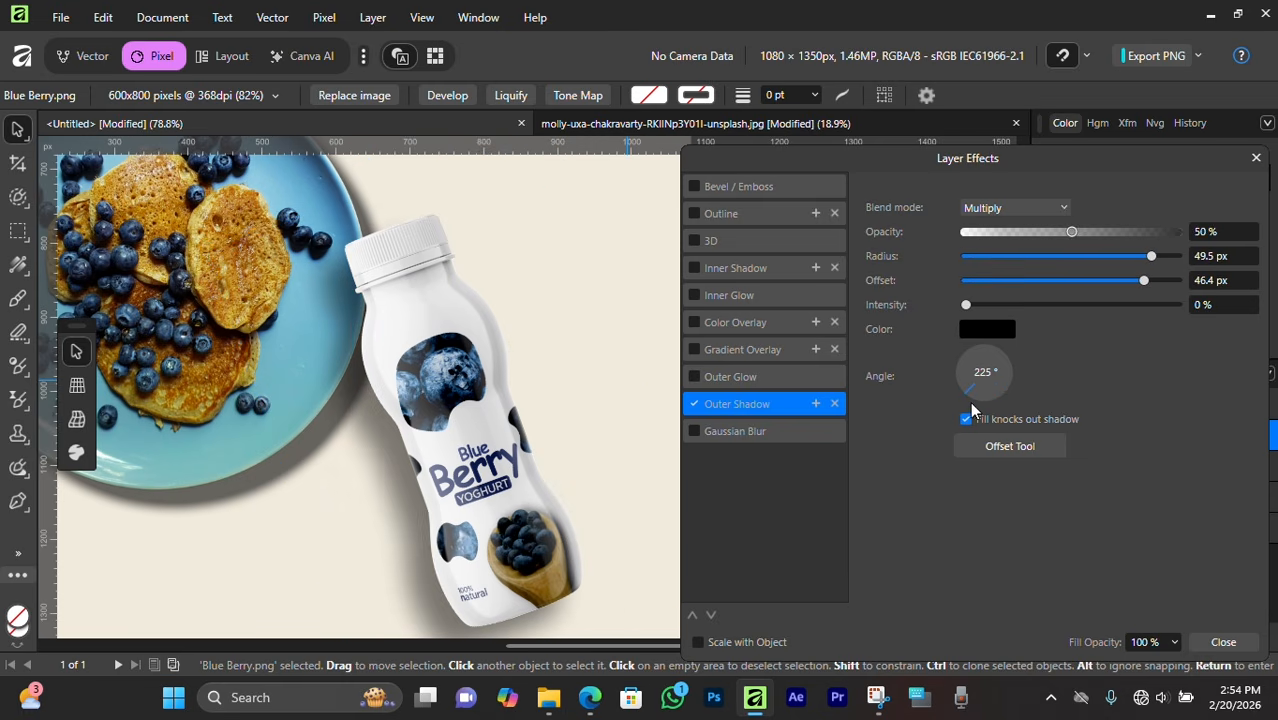
{"action": "left_click_drag", "start_coordinate": [1141, 262], "coordinate": [1110, 290]}
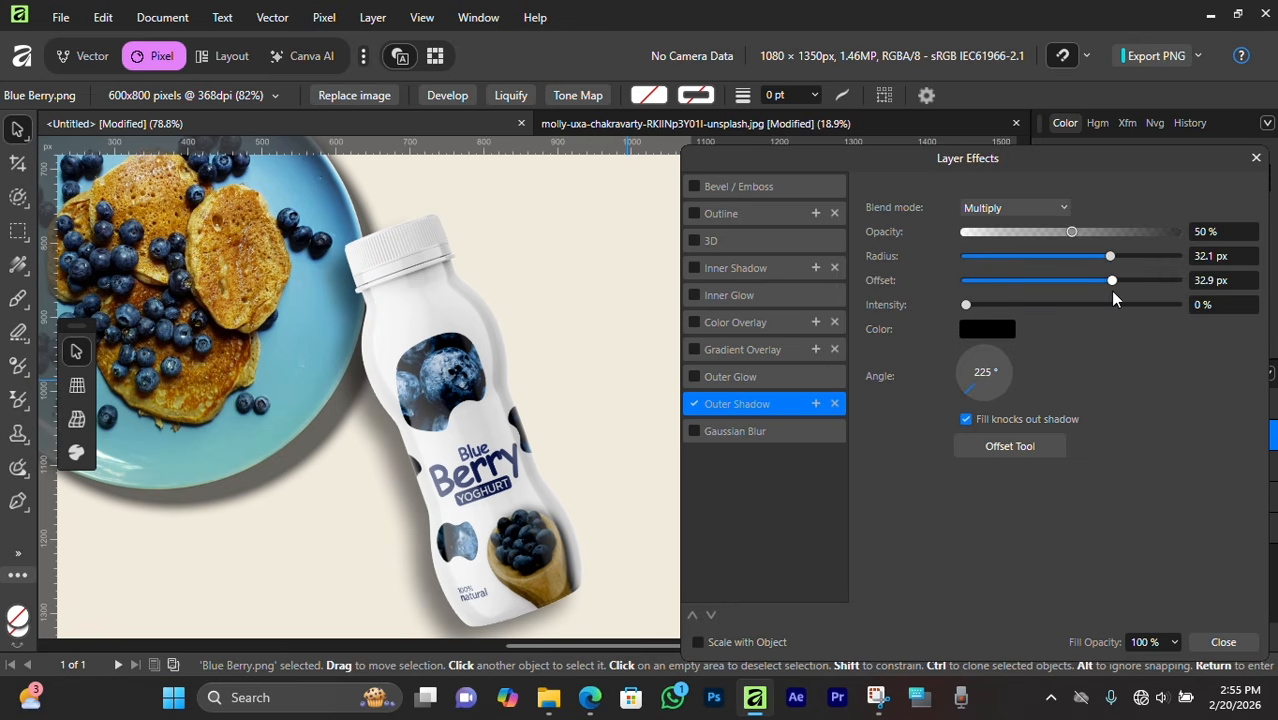
{"action": "scroll", "coordinate": [351, 382], "scroll_direction": "down", "scroll_amount": 3}
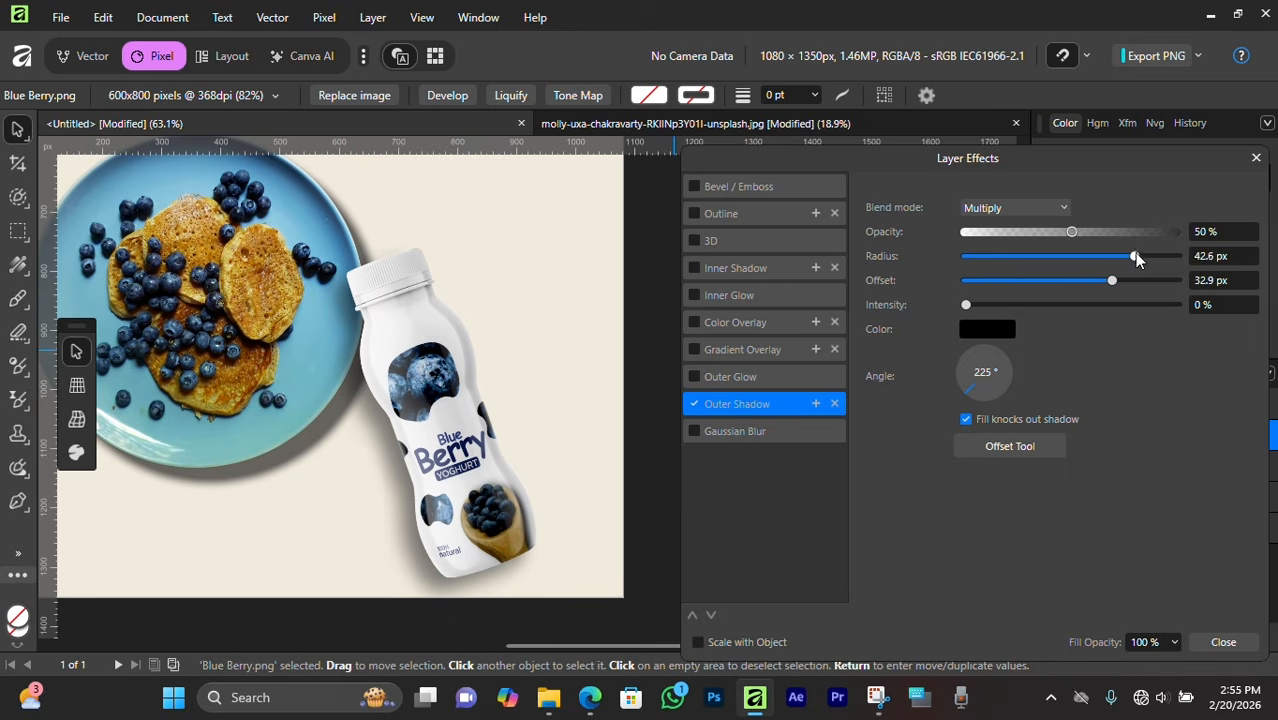
{"action": "left_click", "coordinate": [1257, 159]}
{"action": "key", "text": "ctrl+d"}
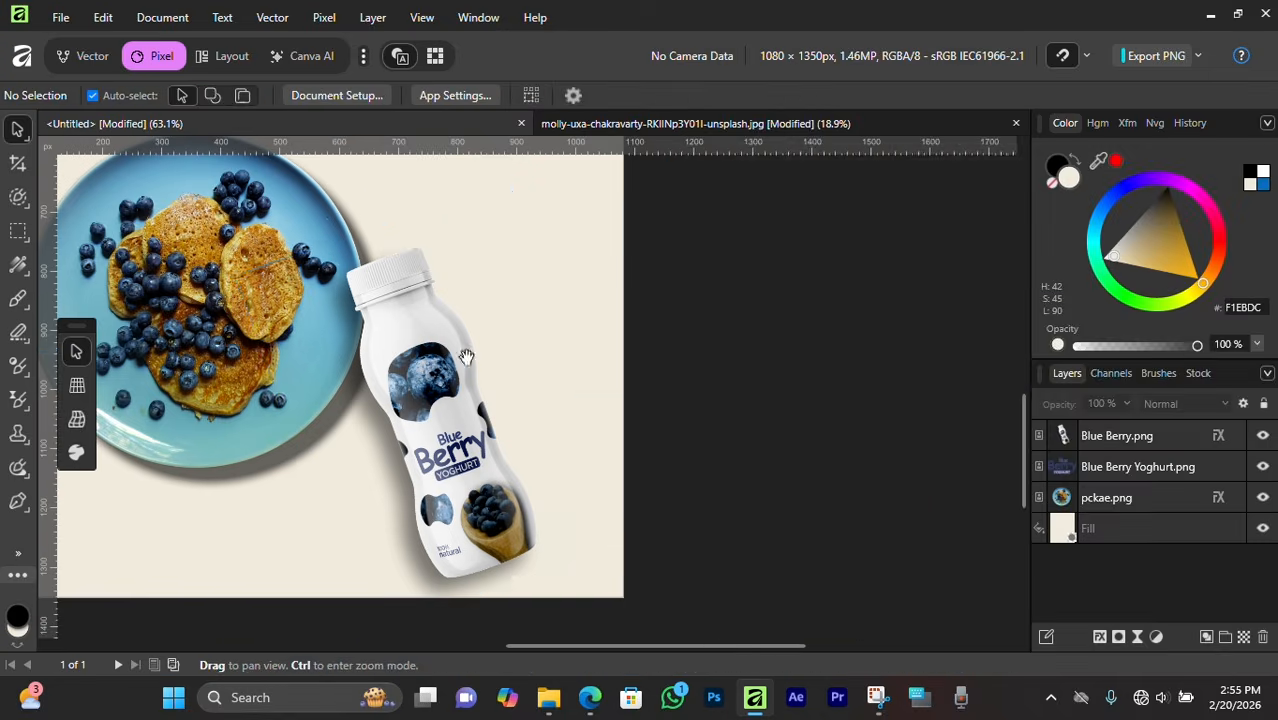
Select the plate and bottle together, scale them down slightly and reposition them in the lower part of the page.
{"action": "left_click_drag", "start_coordinate": [355, 275], "coordinate": [619, 486]}
{"action": "scroll", "coordinate": [619, 488], "scroll_direction": "down", "scroll_amount": 3}
{"action": "scroll", "coordinate": [620, 489], "scroll_direction": "up", "scroll_amount": 2}
{"action": "scroll", "coordinate": [625, 482], "scroll_direction": "up", "scroll_amount": 3}
{"action": "left_click_drag", "start_coordinate": [689, 381], "coordinate": [703, 359]}
{"action": "scroll", "coordinate": [665, 381], "scroll_direction": "down", "scroll_amount": 8}
{"action": "left_click_drag", "start_coordinate": [202, 274], "coordinate": [786, 550]}
{"action": "mouse_move", "coordinate": [640, 401]}
{"action": "left_mouse_down"}
{"action": "mouse_move", "coordinate": [652, 413]}
{"action": "mouse_move", "coordinate": [640, 412]}
{"action": "left_mouse_up"}
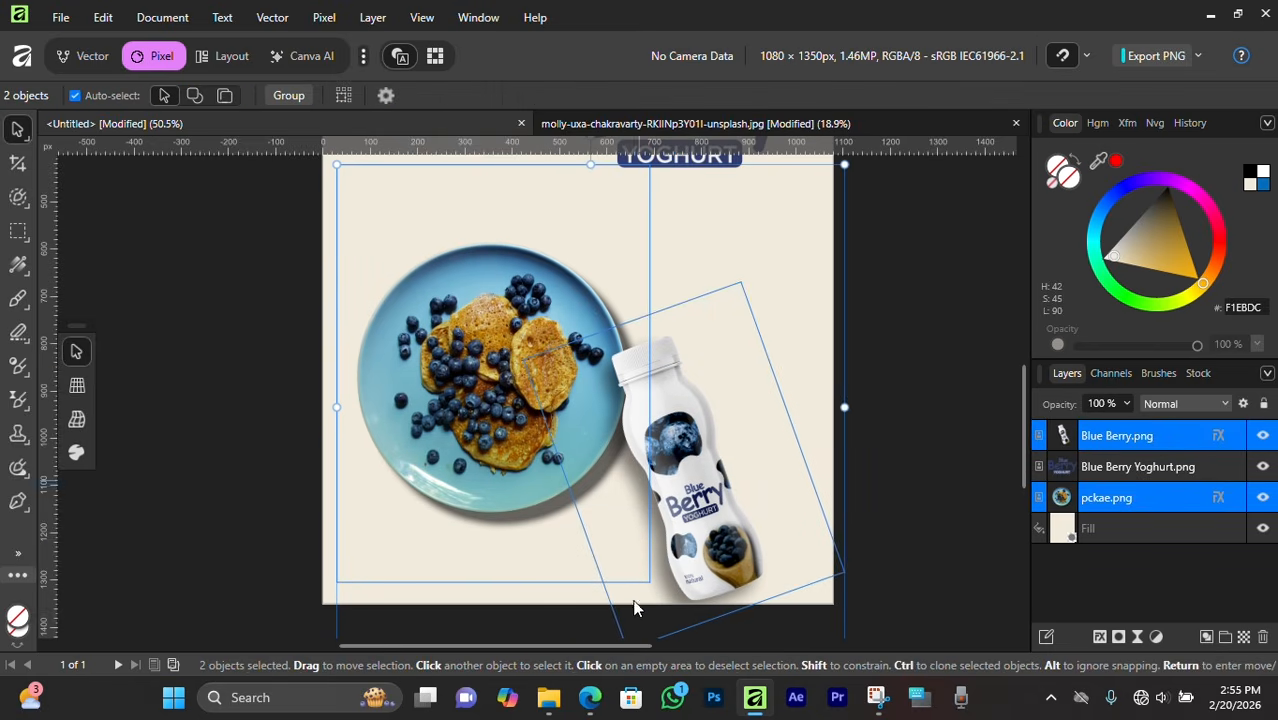
{"action": "scroll", "coordinate": [636, 605], "scroll_direction": "down", "scroll_amount": 2}
{"action": "left_click_drag", "start_coordinate": [842, 351], "coordinate": [818, 351]}
{"action": "scroll", "coordinate": [592, 382], "scroll_direction": "up", "scroll_amount": 3}
{"action": "left_click_drag", "start_coordinate": [621, 407], "coordinate": [618, 413]}
{"action": "left_click", "coordinate": [577, 250]}
{"action": "left_click_drag", "start_coordinate": [577, 250], "coordinate": [577, 388]}
{"action": "scroll", "coordinate": [577, 388], "scroll_direction": "down", "scroll_amount": 3}
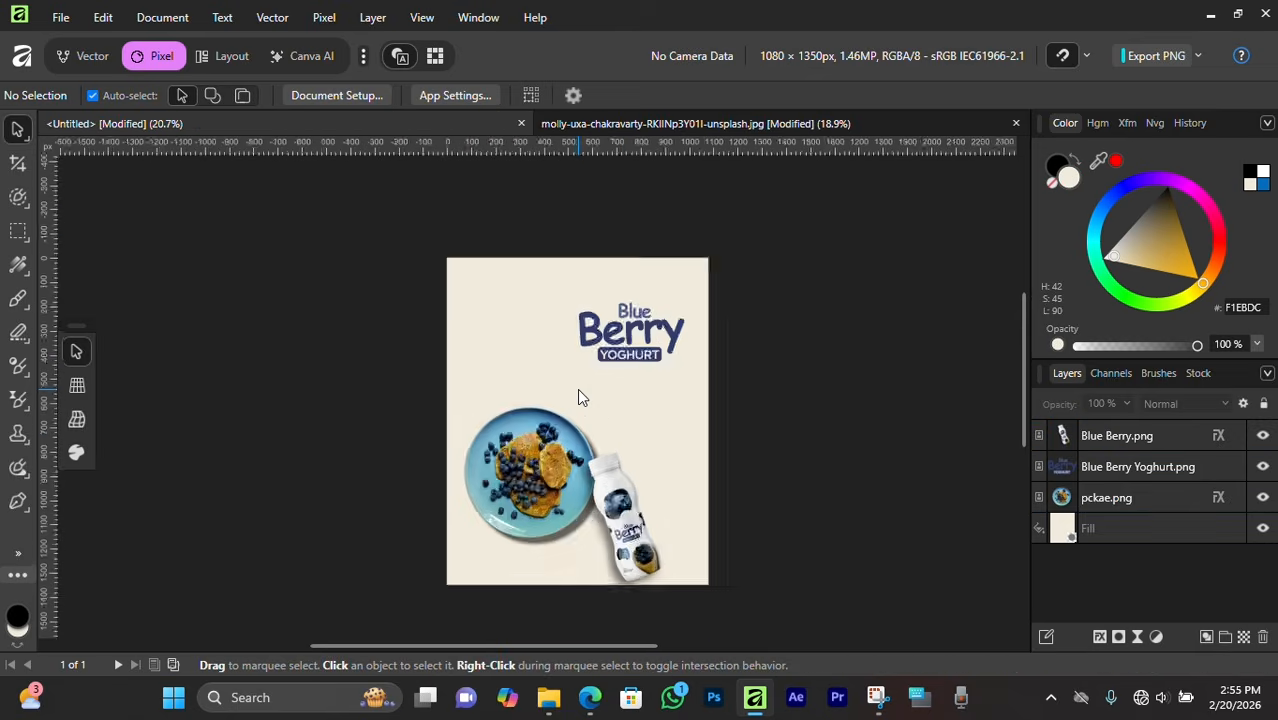
{"action": "scroll", "coordinate": [577, 388], "scroll_direction": "up", "scroll_amount": 3}
{"action": "left_click_drag", "start_coordinate": [626, 441], "coordinate": [624, 331]}
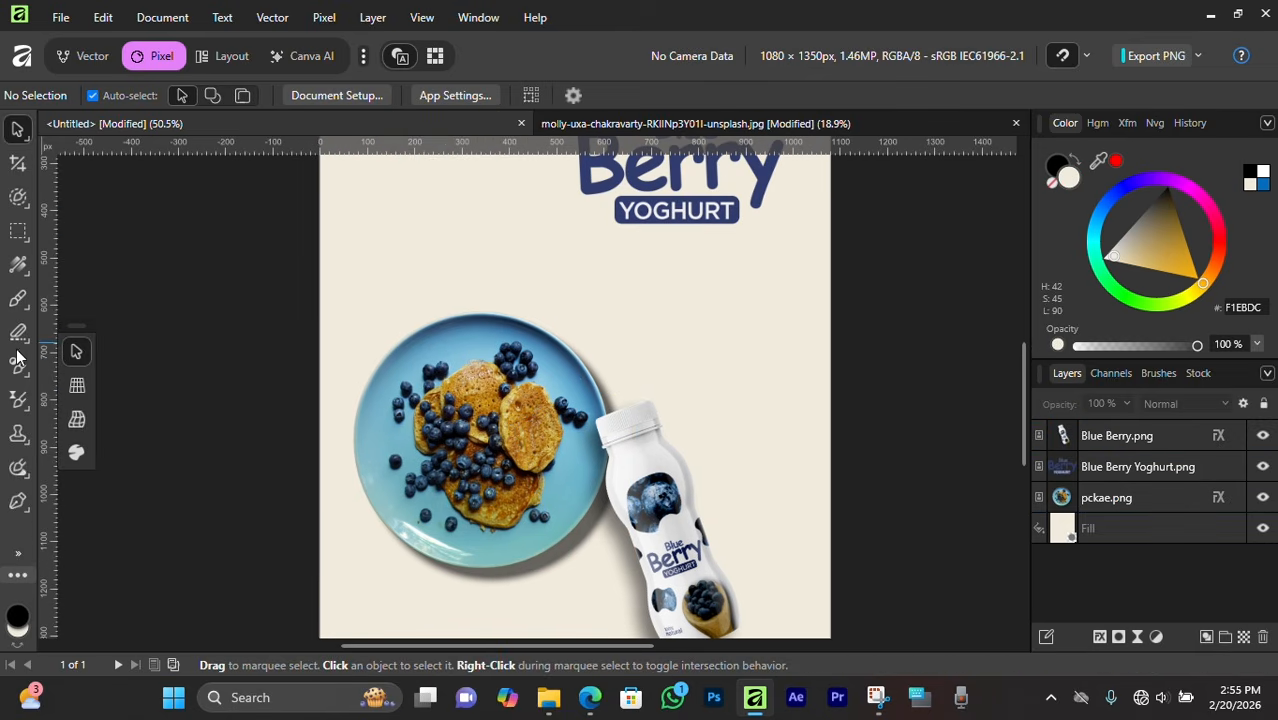
Add the art text "Early", enlarge it to about 38.4 pt and place it beneath the Blue Berry Yoghurt logo.
{"action": "left_click", "coordinate": [82, 55]}
{"action": "key", "text": "t"}
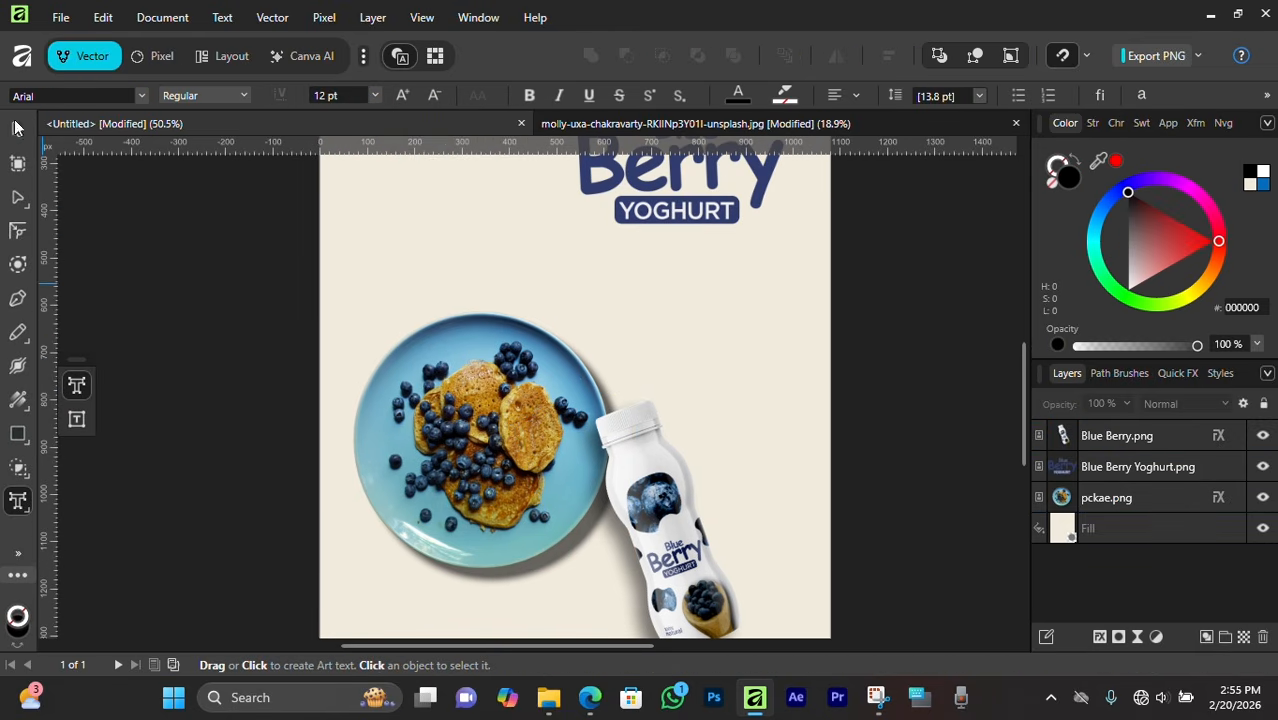
{"action": "left_click", "coordinate": [371, 240]}
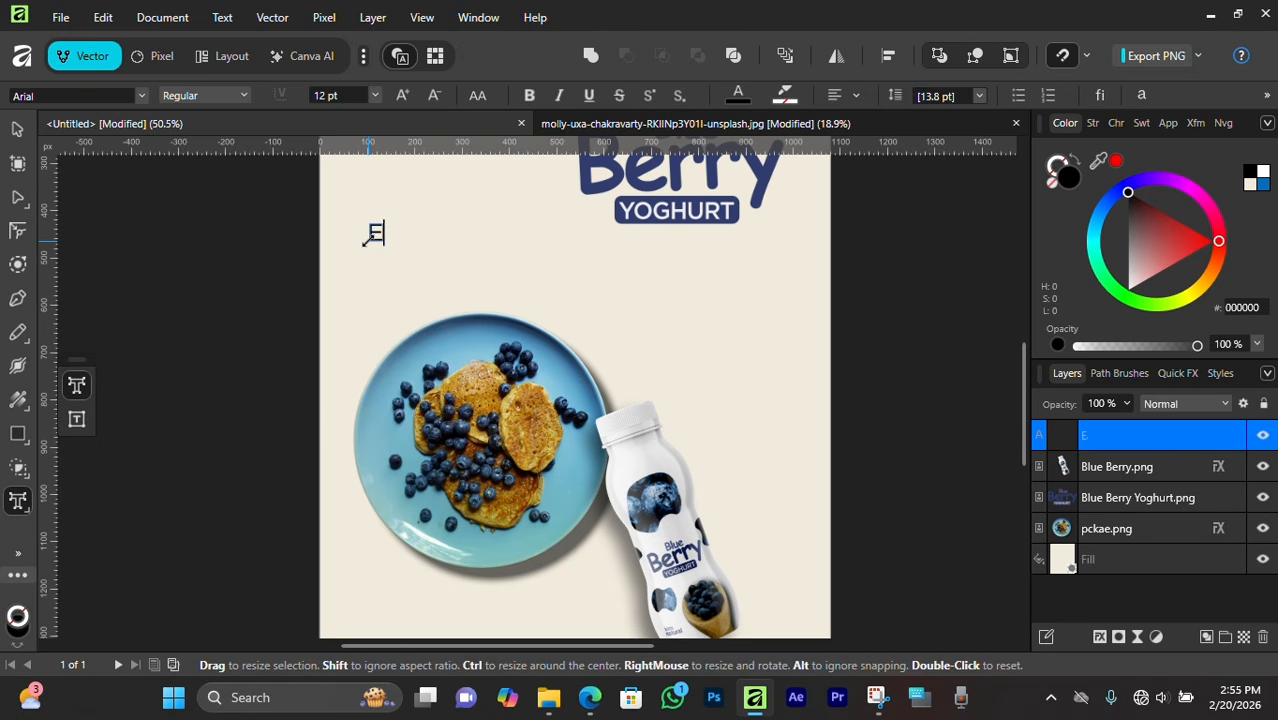
{"action": "left_click", "coordinate": [17, 130]}
{"action": "left_click_drag", "start_coordinate": [422, 245], "coordinate": [495, 298]}
{"action": "left_click_drag", "start_coordinate": [463, 258], "coordinate": [792, 319]}
{"action": "scroll", "coordinate": [602, 301], "scroll_direction": "up", "scroll_amount": 2}
{"action": "left_click_drag", "start_coordinate": [728, 315], "coordinate": [657, 415]}
{"action": "scroll", "coordinate": [767, 314], "scroll_direction": "down", "scroll_amount": 2}
{"action": "scroll", "coordinate": [767, 314], "scroll_direction": "up", "scroll_amount": 1}
Set the "Early" text in Comic Sans MS, scale it down to about 32.1 pt and reposition it beneath the logo.
{"action": "left_click", "coordinate": [141, 95]}
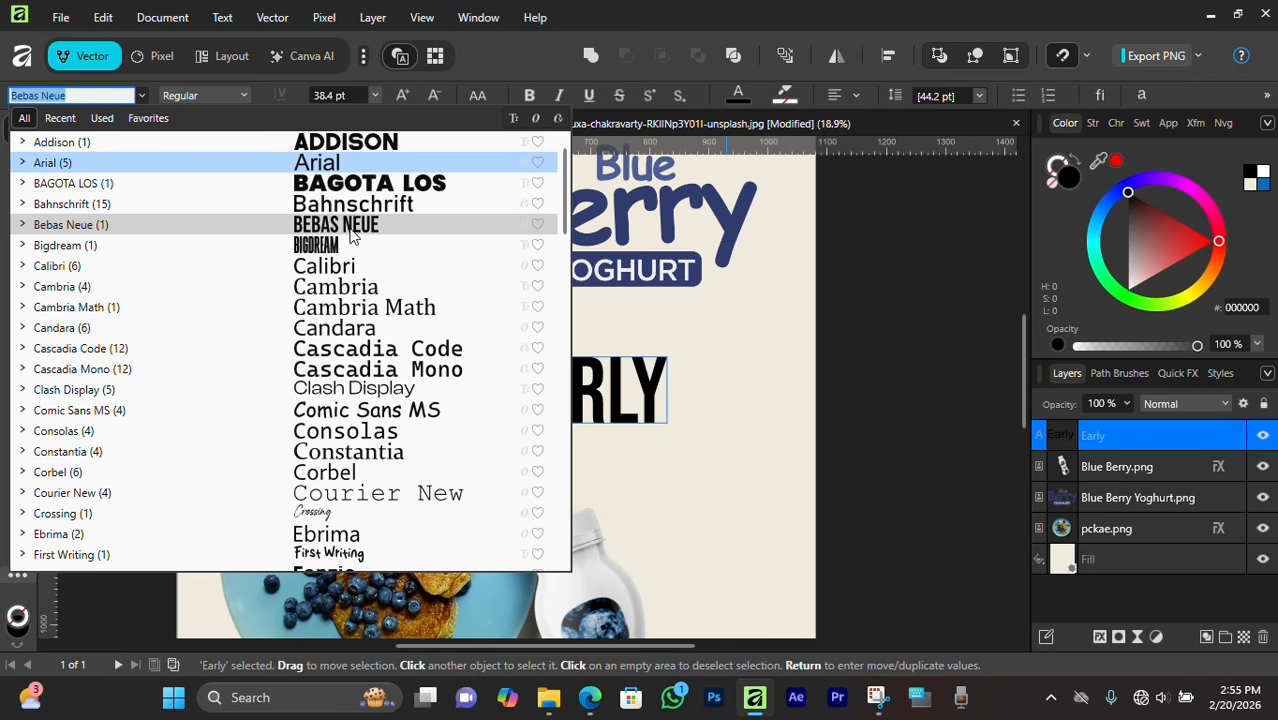
{"action": "scroll", "coordinate": [350, 234], "scroll_direction": "down", "scroll_amount": 1}
{"action": "left_click", "coordinate": [350, 307]}
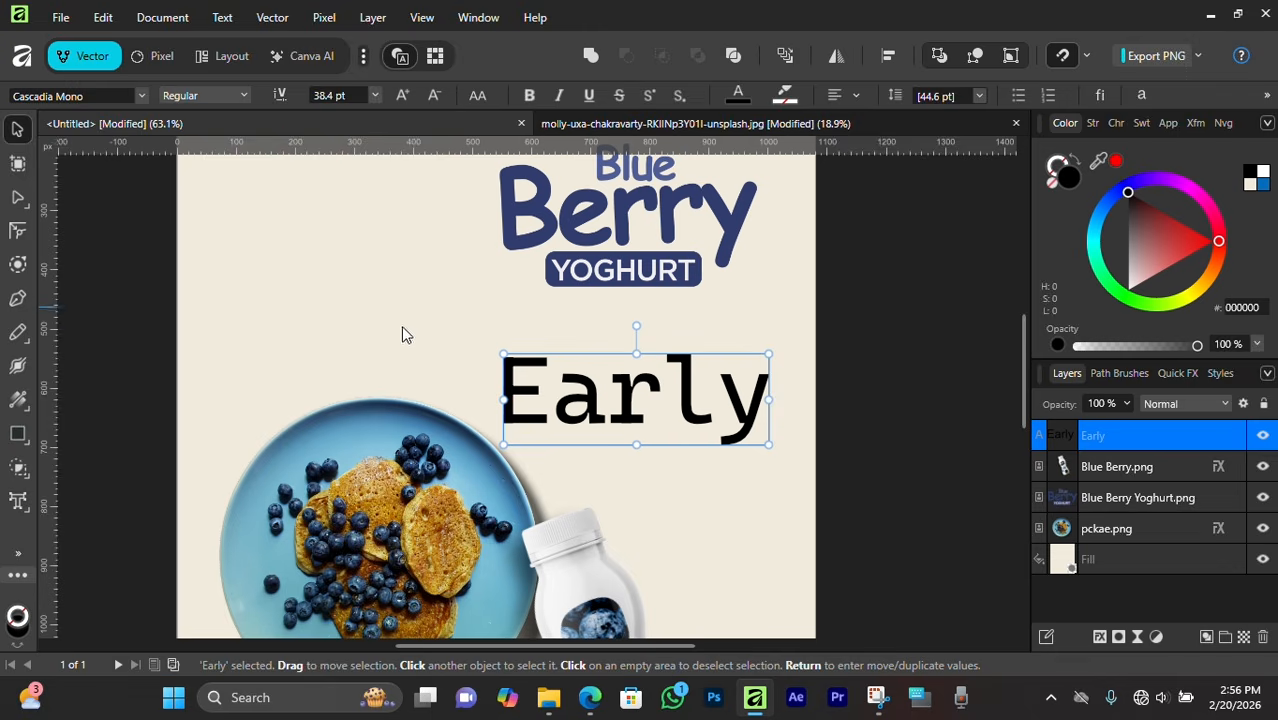
{"action": "left_click", "coordinate": [80, 95]}
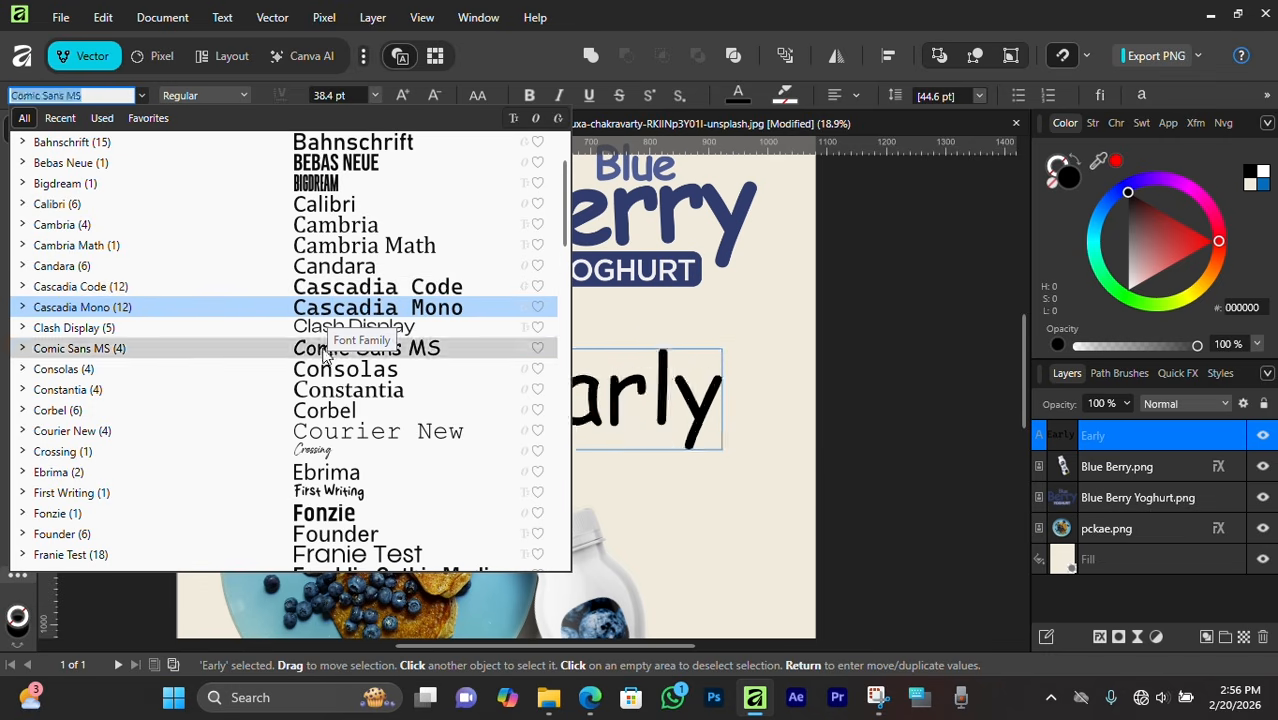
{"action": "left_click", "coordinate": [336, 348]}
{"action": "left_click_drag", "start_coordinate": [603, 396], "coordinate": [620, 380]}
{"action": "left_click_drag", "start_coordinate": [627, 331], "coordinate": [630, 391]}
Add the art text "Breakfast" directly beneath "Early" in Comic Sans MS at 32.1 pt.
{"action": "scroll", "coordinate": [630, 345], "scroll_direction": "down", "scroll_amount": 1}
{"action": "double_click", "coordinate": [630, 391]}
{"action": "type", "text": "Breakfast"}
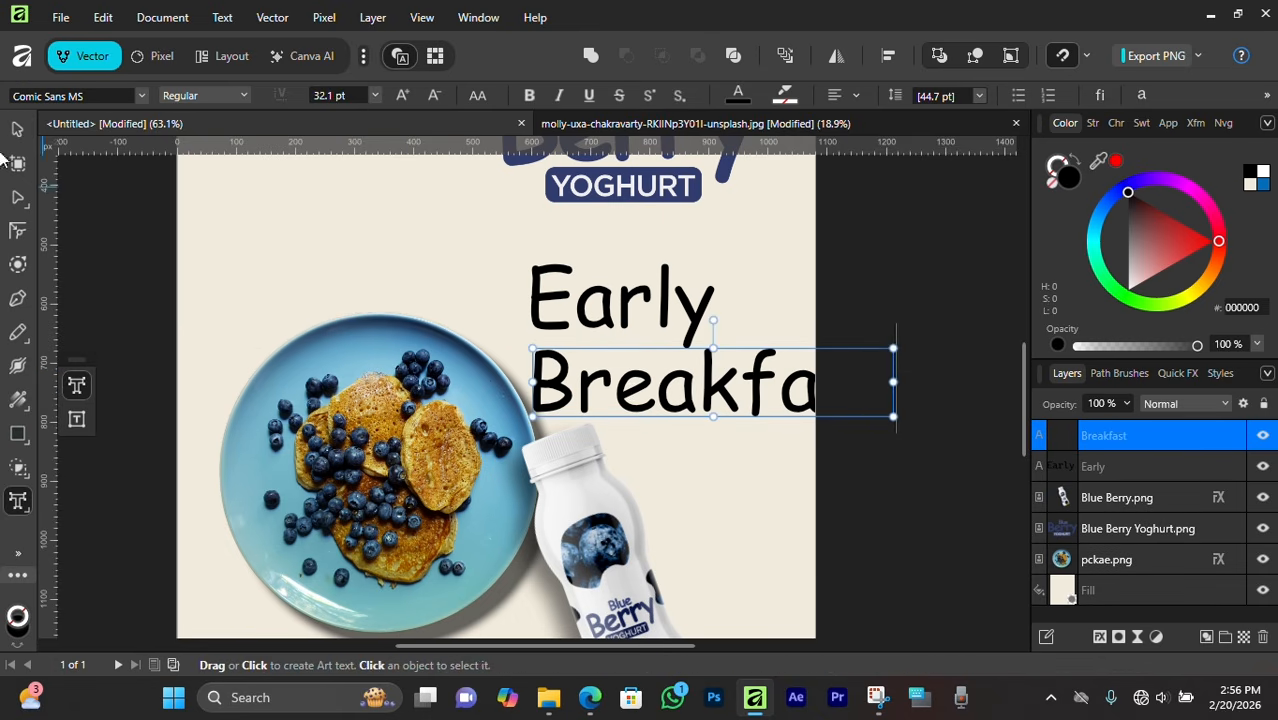
{"action": "left_click", "coordinate": [17, 129]}
Select the plate and bottle together and move them lower and slightly closer to the page's left edge.
{"action": "scroll", "coordinate": [533, 325], "scroll_direction": "down", "scroll_amount": 3}
{"action": "scroll", "coordinate": [548, 325], "scroll_direction": "up", "scroll_amount": 3}
{"action": "left_click_drag", "start_coordinate": [510, 400], "coordinate": [614, 308]}
{"action": "left_click_drag", "start_coordinate": [896, 635], "coordinate": [515, 515]}
{"action": "scroll", "coordinate": [520, 512], "scroll_direction": "down", "scroll_amount": 4}
{"action": "scroll", "coordinate": [908, 385], "scroll_direction": "up", "scroll_amount": 7}
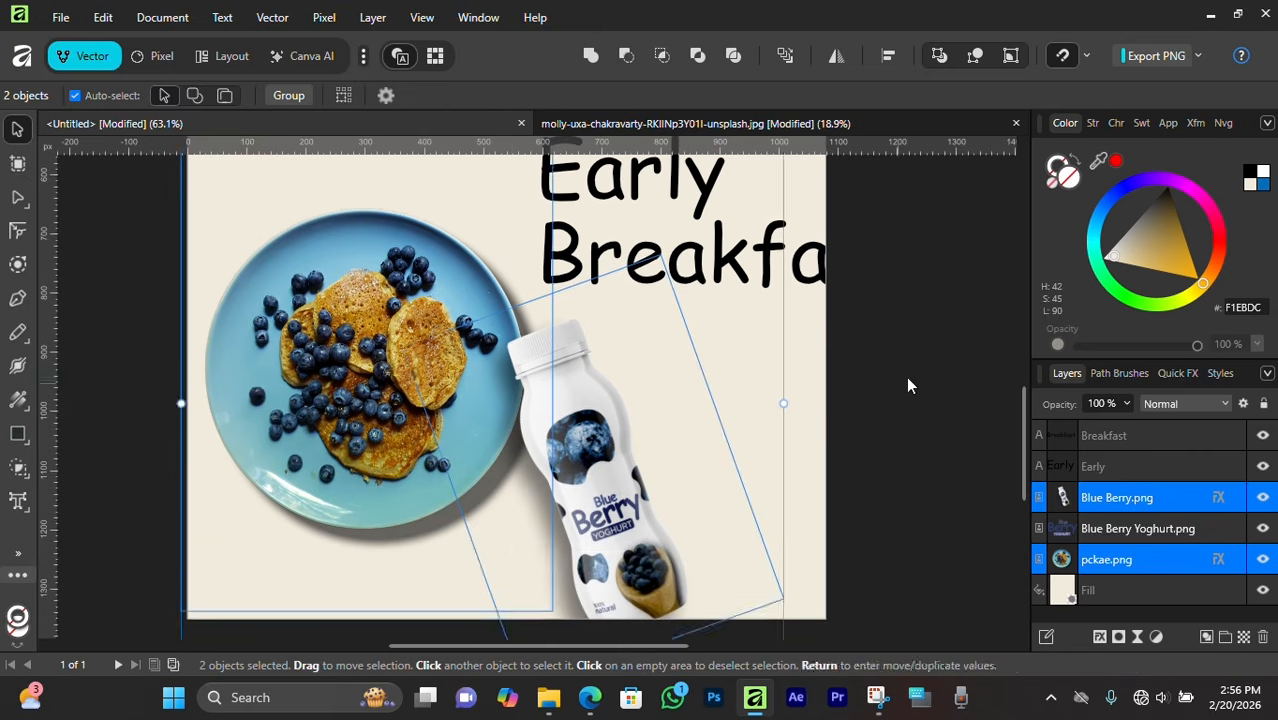
{"action": "left_click", "coordinate": [908, 385]}
Shift "Early" and "Breakfast" further into the page so both words fit, and set "Breakfast" in Bold.
{"action": "left_click_drag", "start_coordinate": [670, 357], "coordinate": [645, 342]}
{"action": "left_click", "coordinate": [243, 96]}
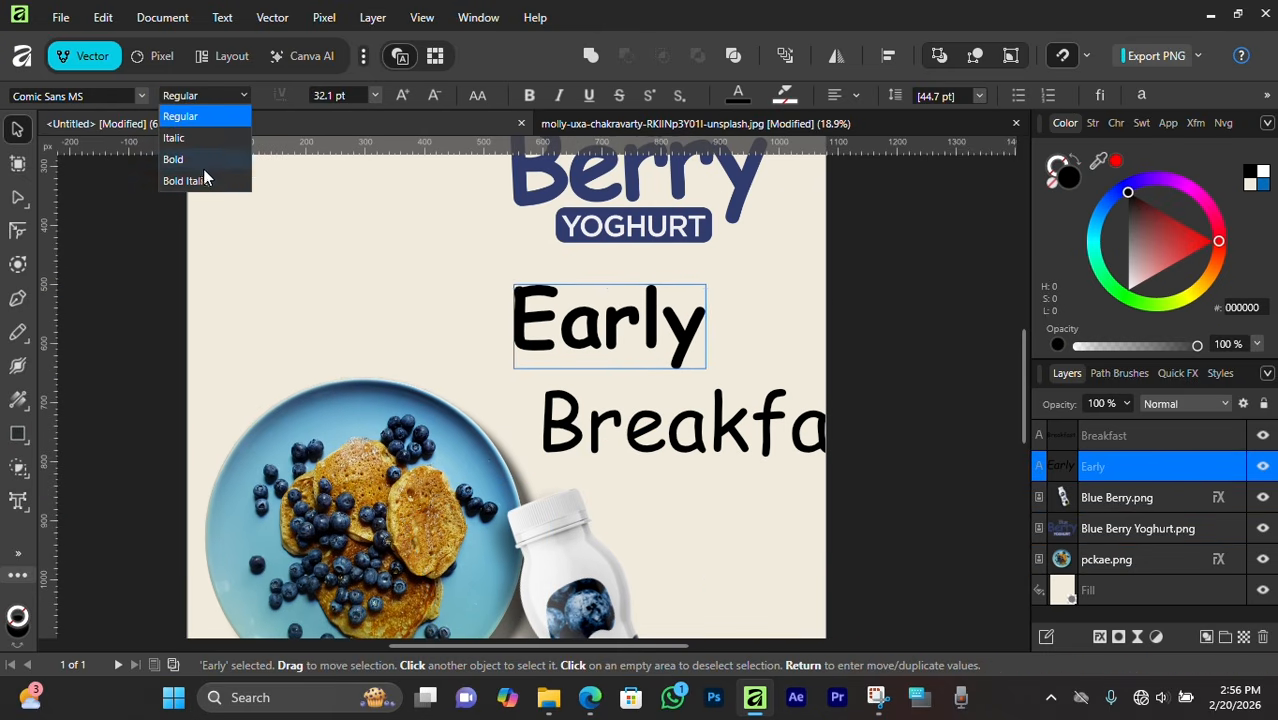
{"action": "left_click", "coordinate": [200, 160]}
{"action": "left_click_drag", "start_coordinate": [700, 420], "coordinate": [642, 400]}
{"action": "left_click", "coordinate": [243, 96]}
{"action": "left_click", "coordinate": [205, 160]}
{"action": "scroll", "coordinate": [640, 398], "scroll_direction": "down", "scroll_amount": 3}
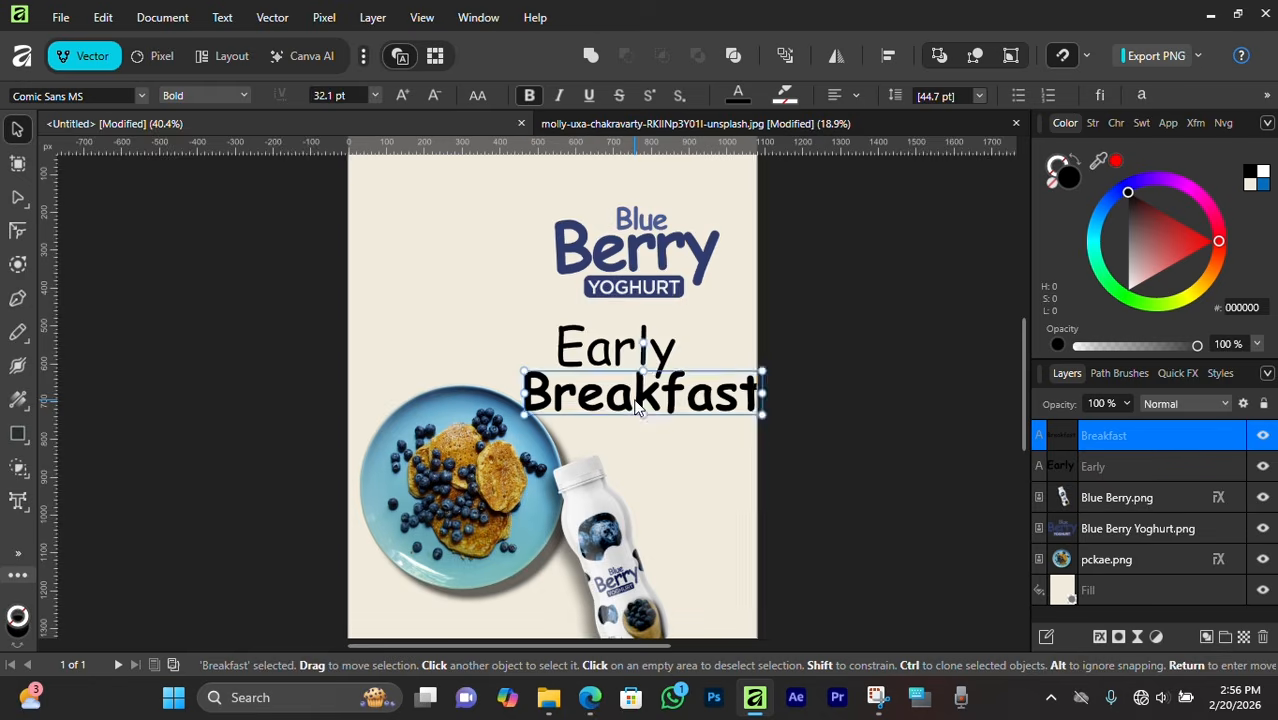
Replace the word "Breakfast" with "Snack", enlarge it to about 47.1 pt and place it beneath "Early".
{"action": "scroll", "coordinate": [638, 397], "scroll_direction": "up", "scroll_amount": 4}
{"action": "key", "text": "t"}
{"action": "double_click", "coordinate": [605, 400]}
{"action": "type", "text": "Snack"}
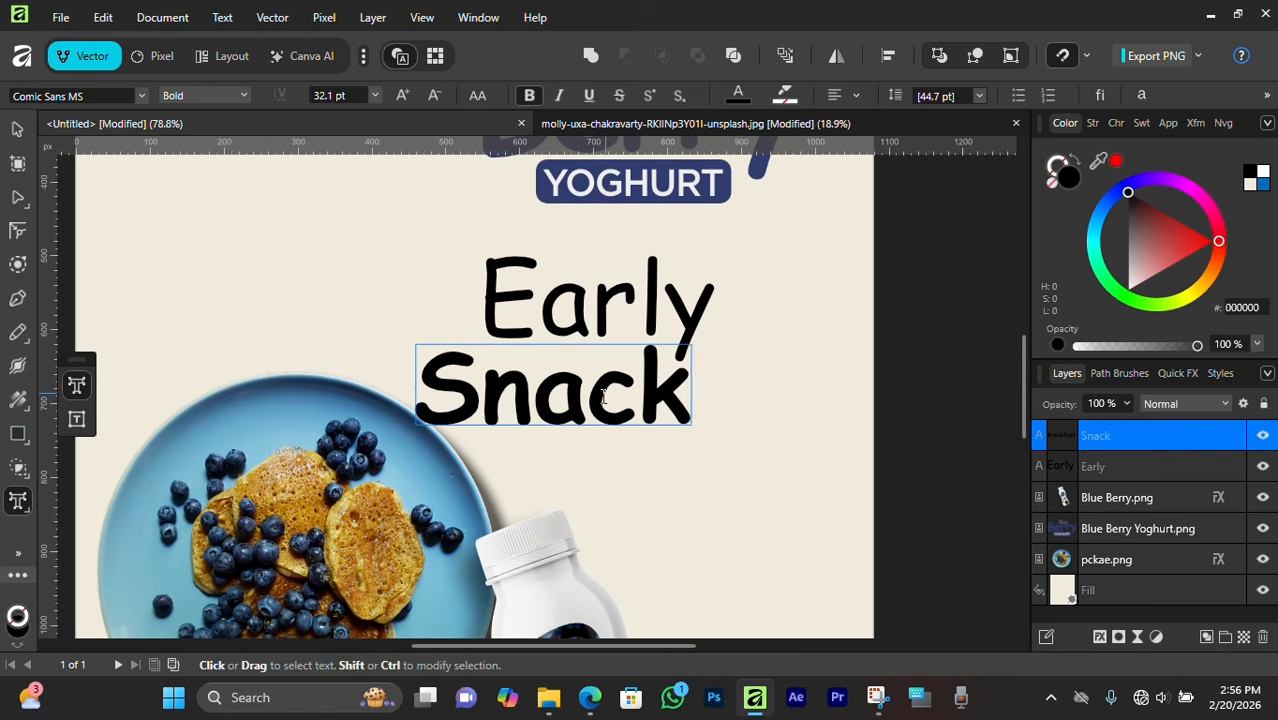
{"action": "key", "text": "Escape"}
{"action": "left_click_drag", "start_coordinate": [691, 425], "coordinate": [820, 462]}
{"action": "left_click_drag", "start_coordinate": [648, 428], "coordinate": [668, 420]}
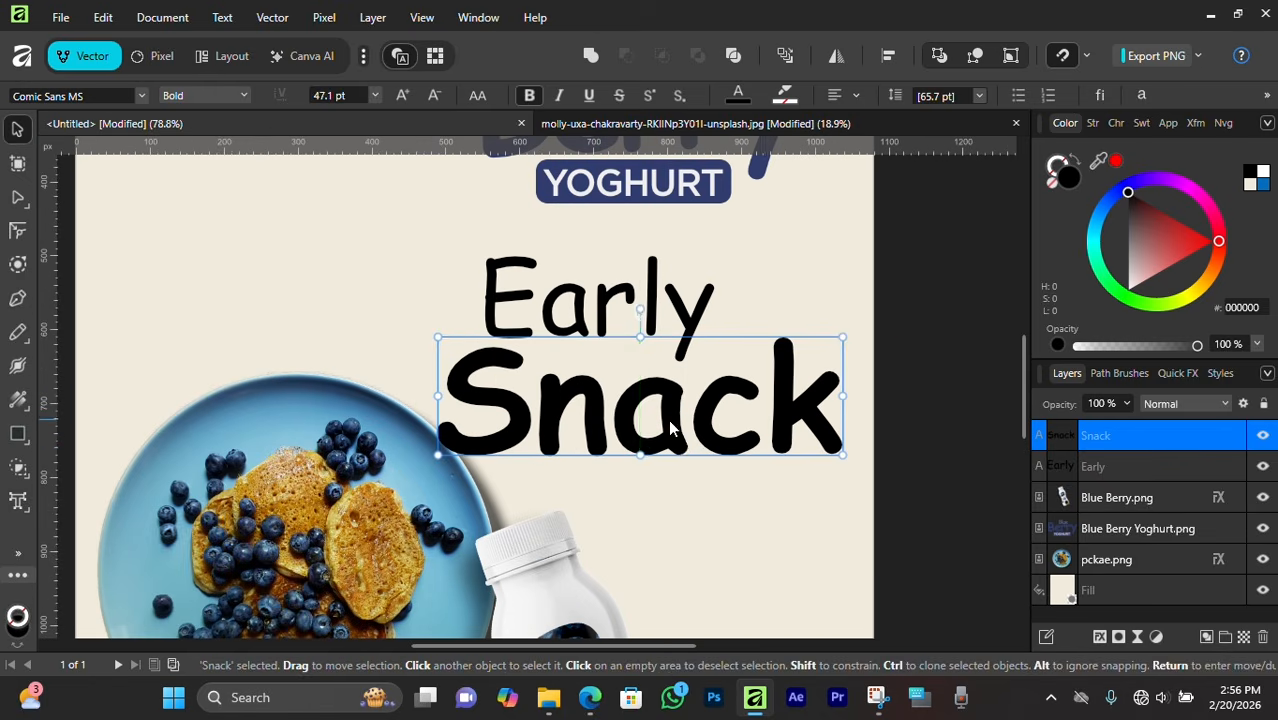
Move the Blue Berry Yoghurt logo to the upper-left area of the page and scale it down to about 37%.
{"action": "scroll", "coordinate": [668, 420], "scroll_direction": "down", "scroll_amount": 1}
{"action": "scroll", "coordinate": [668, 428], "scroll_direction": "up", "scroll_amount": 3}
{"action": "left_click_drag", "start_coordinate": [682, 354], "coordinate": [428, 332]}
{"action": "scroll", "coordinate": [429, 330], "scroll_direction": "right", "scroll_amount": 1}
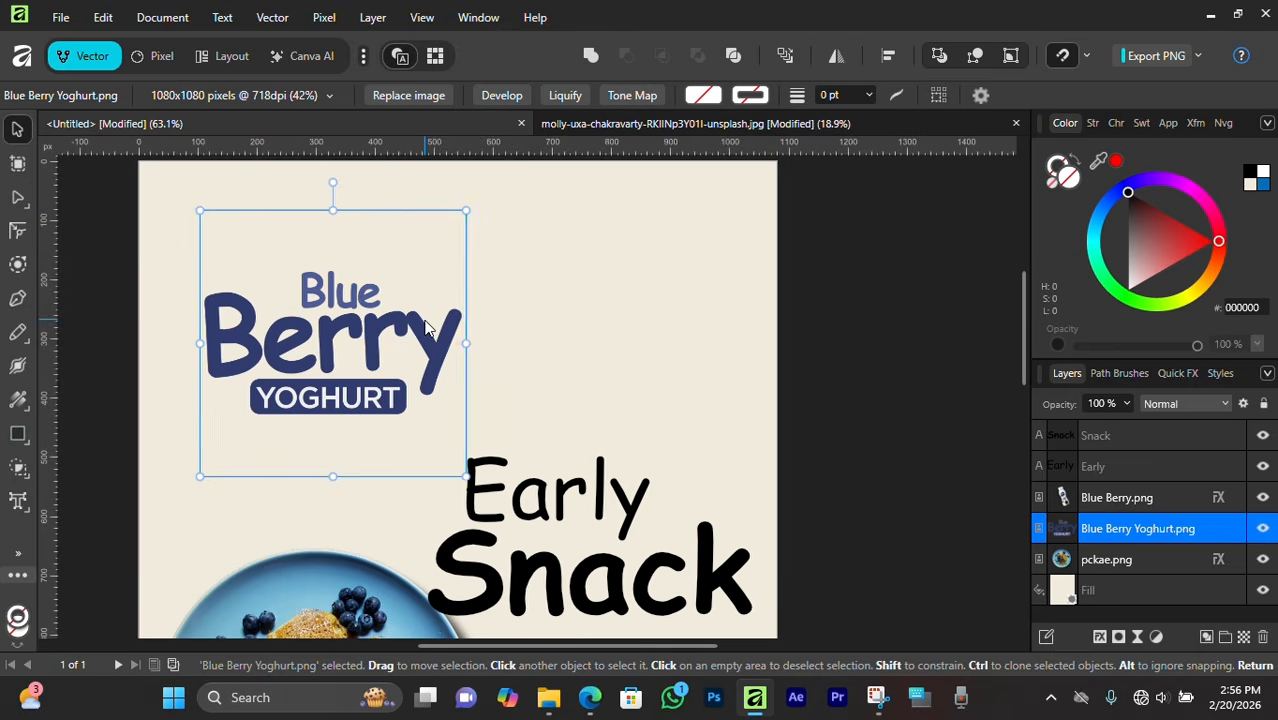
{"action": "scroll", "coordinate": [434, 330], "scroll_direction": "down", "scroll_amount": 2}
{"action": "left_click_drag", "start_coordinate": [518, 480], "coordinate": [605, 400]}
{"action": "scroll", "coordinate": [605, 400], "scroll_direction": "up", "scroll_amount": 5}
{"action": "scroll", "coordinate": [288, 185], "scroll_direction": "up", "scroll_amount": 3}
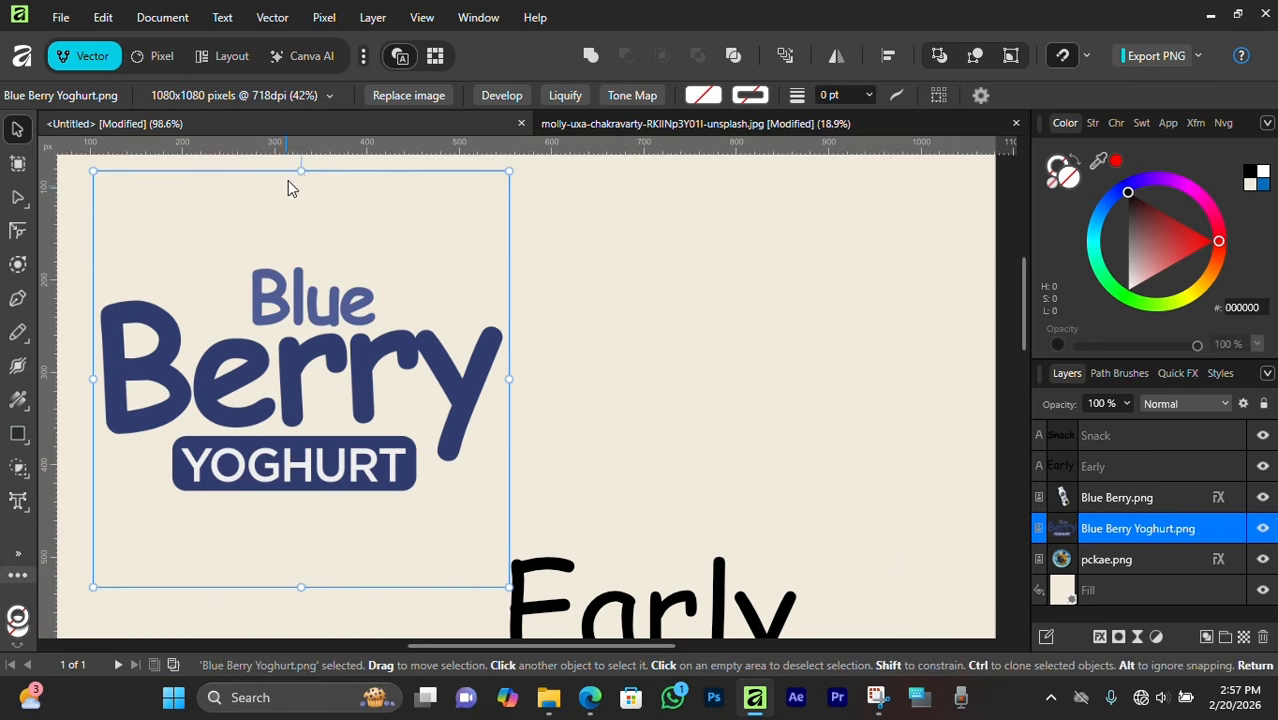
{"action": "left_click_drag", "start_coordinate": [303, 585], "coordinate": [302, 565]}
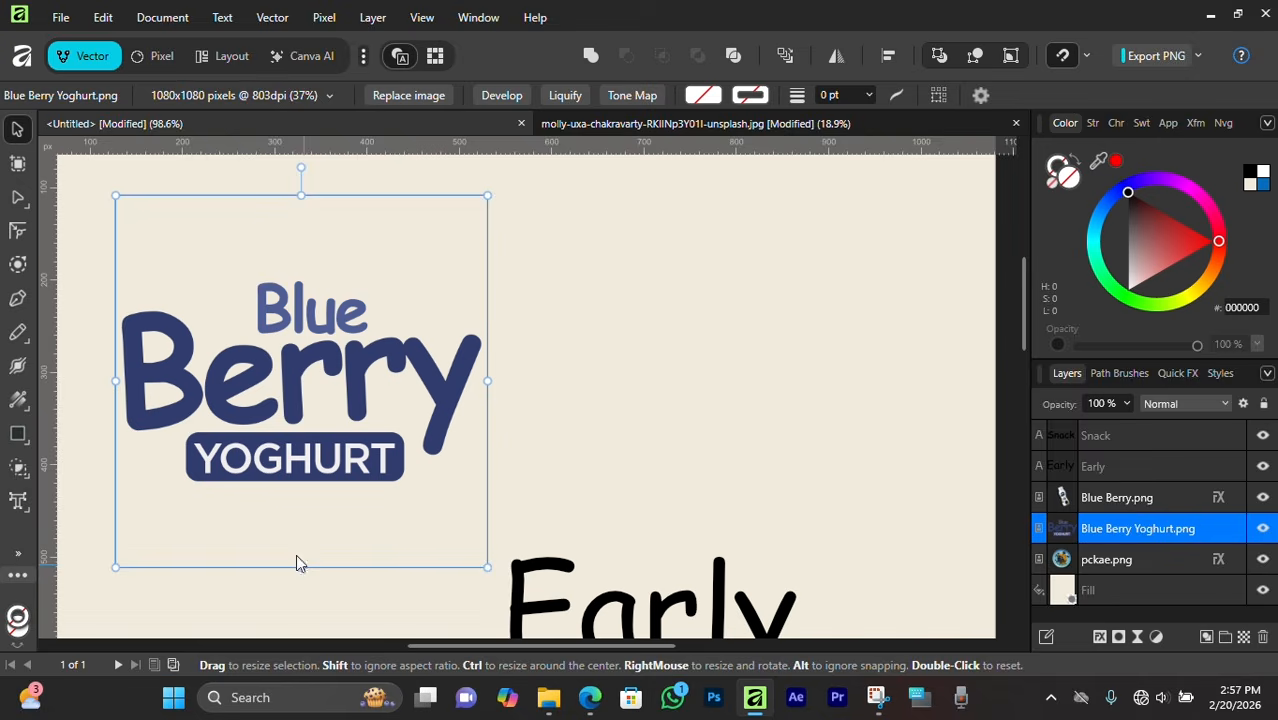
Move "Early" and "Snack" up together so they sit just below and beside the logo.
{"action": "scroll", "coordinate": [330, 530], "scroll_direction": "down", "scroll_amount": 3}
{"action": "scroll", "coordinate": [477, 412], "scroll_direction": "down", "scroll_amount": 3}
{"action": "left_click", "coordinate": [479, 410]}
{"action": "scroll", "coordinate": [571, 371], "scroll_direction": "up", "scroll_amount": 2}
{"action": "left_click_drag", "start_coordinate": [615, 430], "coordinate": [626, 404]}
{"action": "left_click_drag", "start_coordinate": [644, 537], "coordinate": [647, 512]}
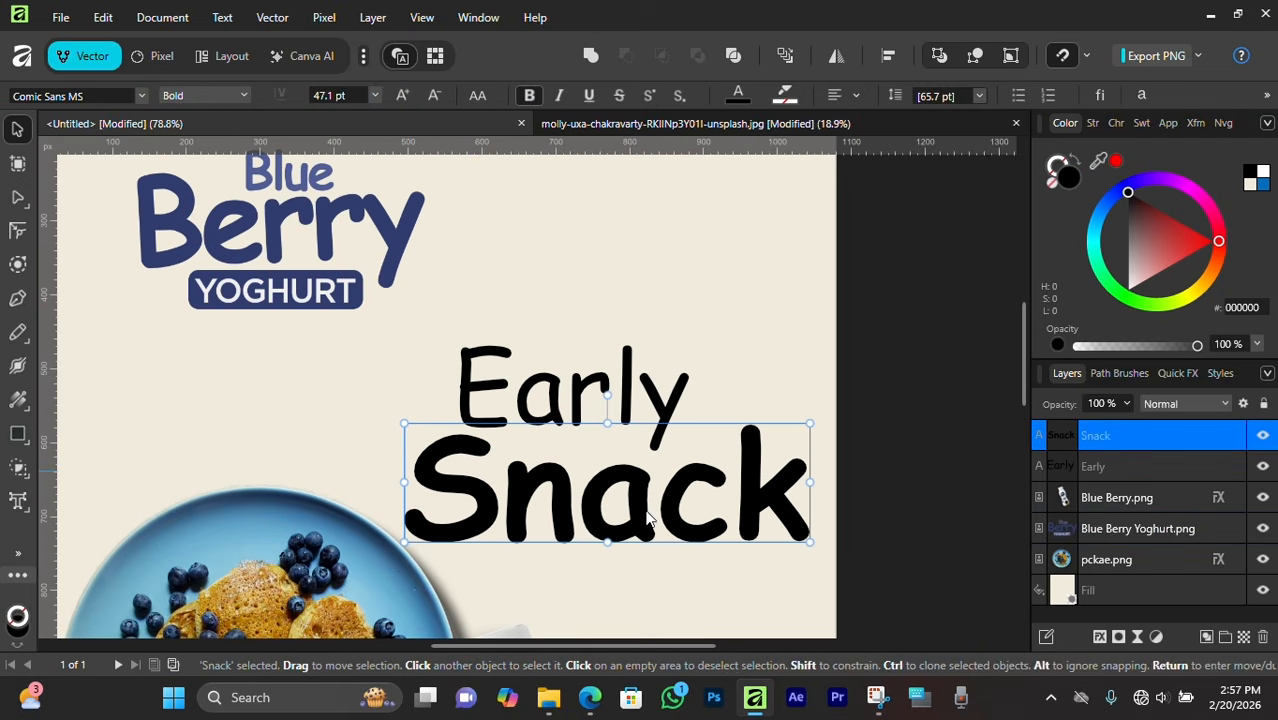
Tilt "Snack" slightly counter-clockwise, reduce "Early" to about 27.9 pt and nest it closely above "Snack".
{"action": "left_click_drag", "start_coordinate": [851, 353], "coordinate": [580, 521]}
{"action": "left_click_drag", "start_coordinate": [811, 542], "coordinate": [758, 516]}
{"action": "left_click", "coordinate": [784, 448]}
{"action": "left_click", "coordinate": [661, 453]}
{"action": "left_click_drag", "start_coordinate": [588, 405], "coordinate": [576, 361]}
{"action": "left_click", "coordinate": [695, 306]}
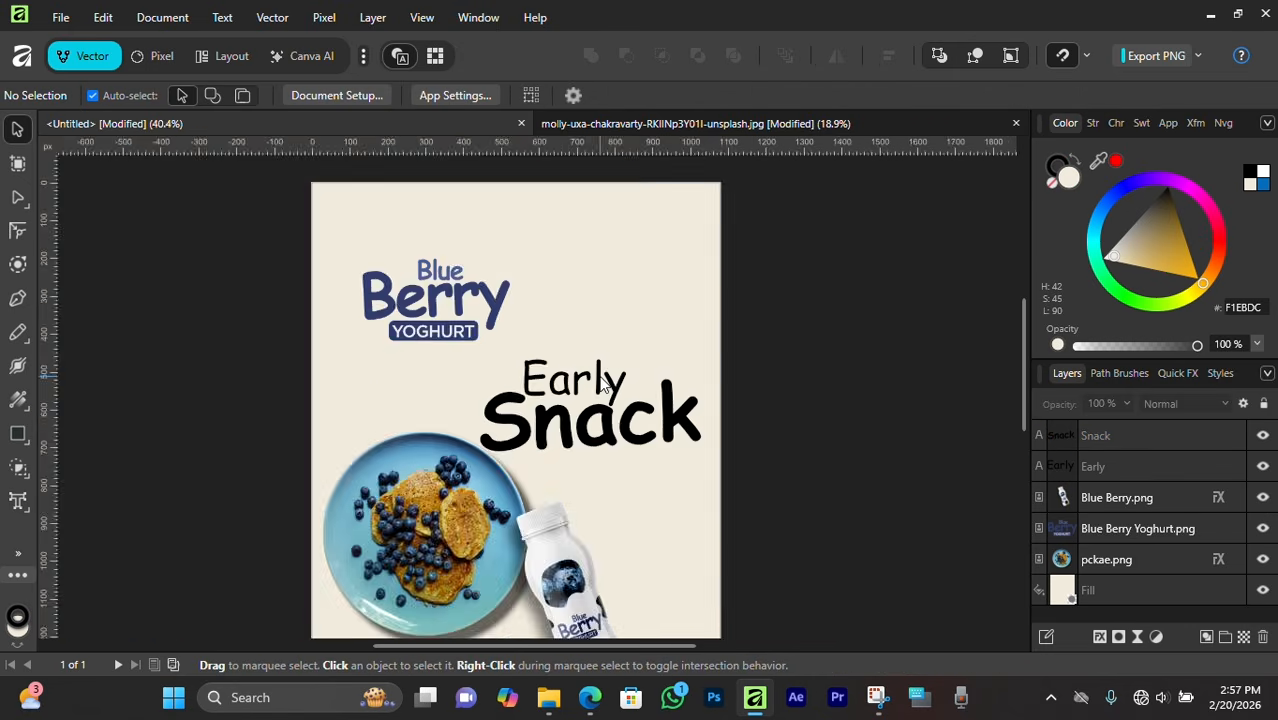
Draw a rectangle about 620 × 280 px around the headline and place it behind the "Early" and "Snack" layers.
{"action": "left_click", "coordinate": [14, 441]}
{"action": "left_click_drag", "start_coordinate": [353, 336], "coordinate": [812, 542]}
{"action": "left_click_drag", "start_coordinate": [1172, 487], "coordinate": [1160, 517]}
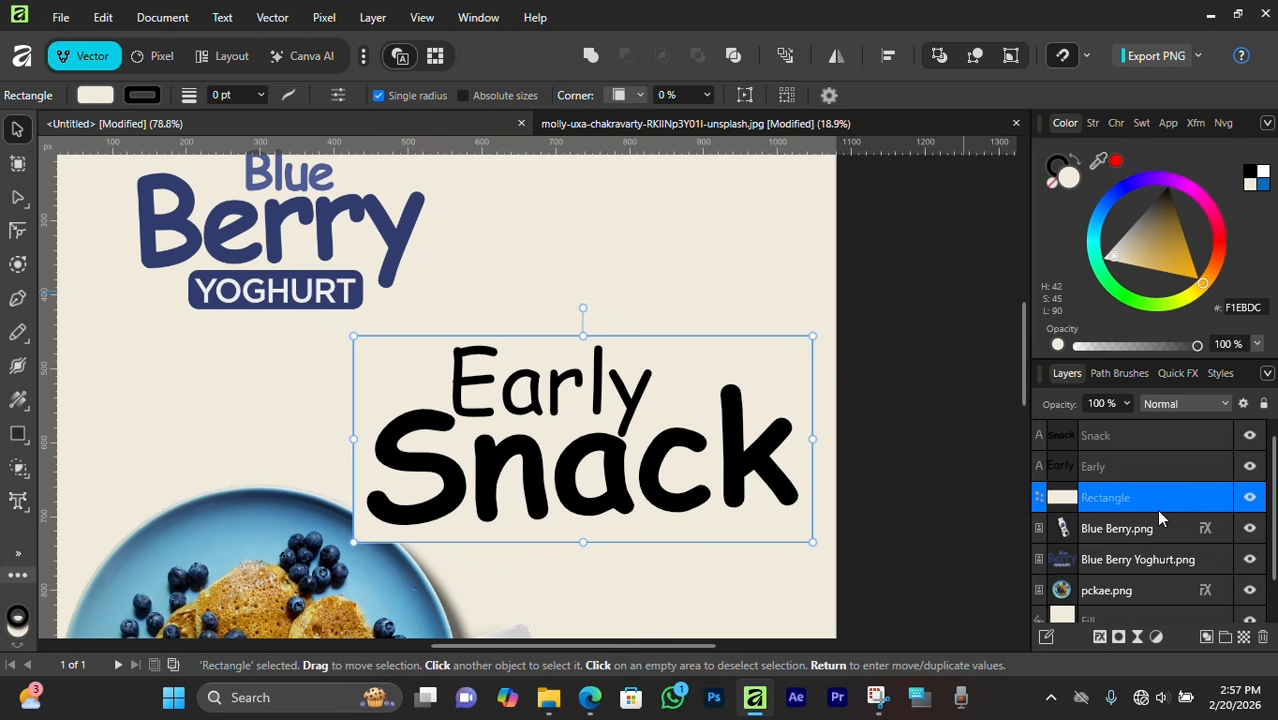
Fill the headline rectangle with dark purple 2C0087.
{"action": "left_click", "coordinate": [1263, 185]}
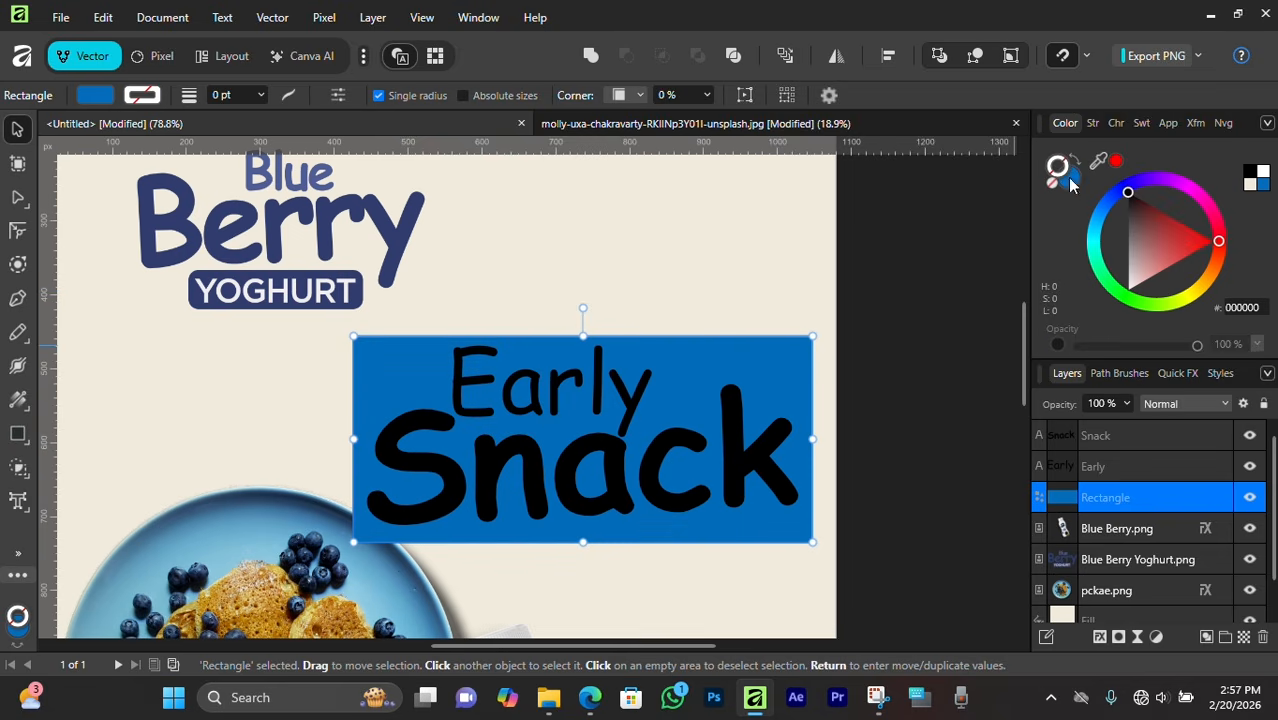
{"action": "left_click", "coordinate": [1070, 179]}
{"action": "mouse_move", "coordinate": [1101, 212]}
{"action": "left_mouse_down"}
{"action": "mouse_move", "coordinate": [1166, 182]}
{"action": "mouse_move", "coordinate": [1122, 231]}
{"action": "mouse_move", "coordinate": [1144, 184]}
{"action": "mouse_move", "coordinate": [1122, 232]}
{"action": "left_mouse_up"}
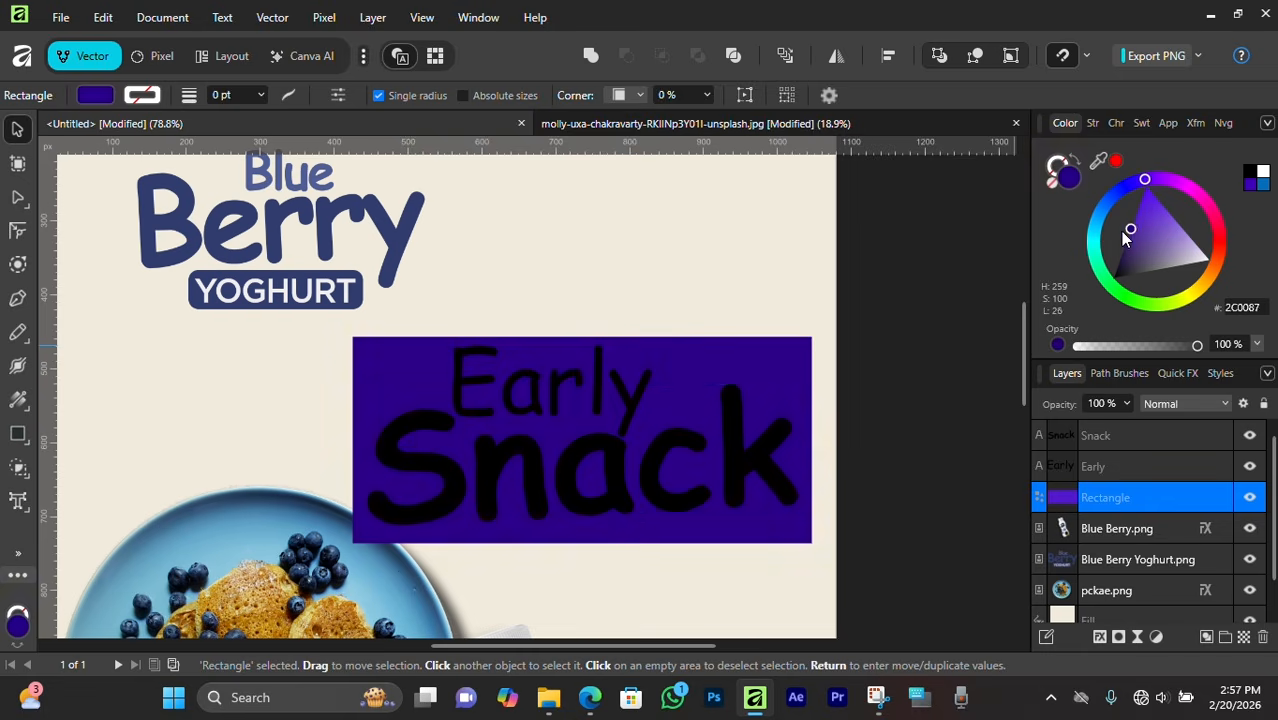
Recolour the "Snack" and "Early" texts white.
{"action": "left_click", "coordinate": [735, 460]}
{"action": "left_click", "coordinate": [1263, 172]}
{"action": "left_click", "coordinate": [920, 285]}
{"action": "left_click", "coordinate": [526, 378]}
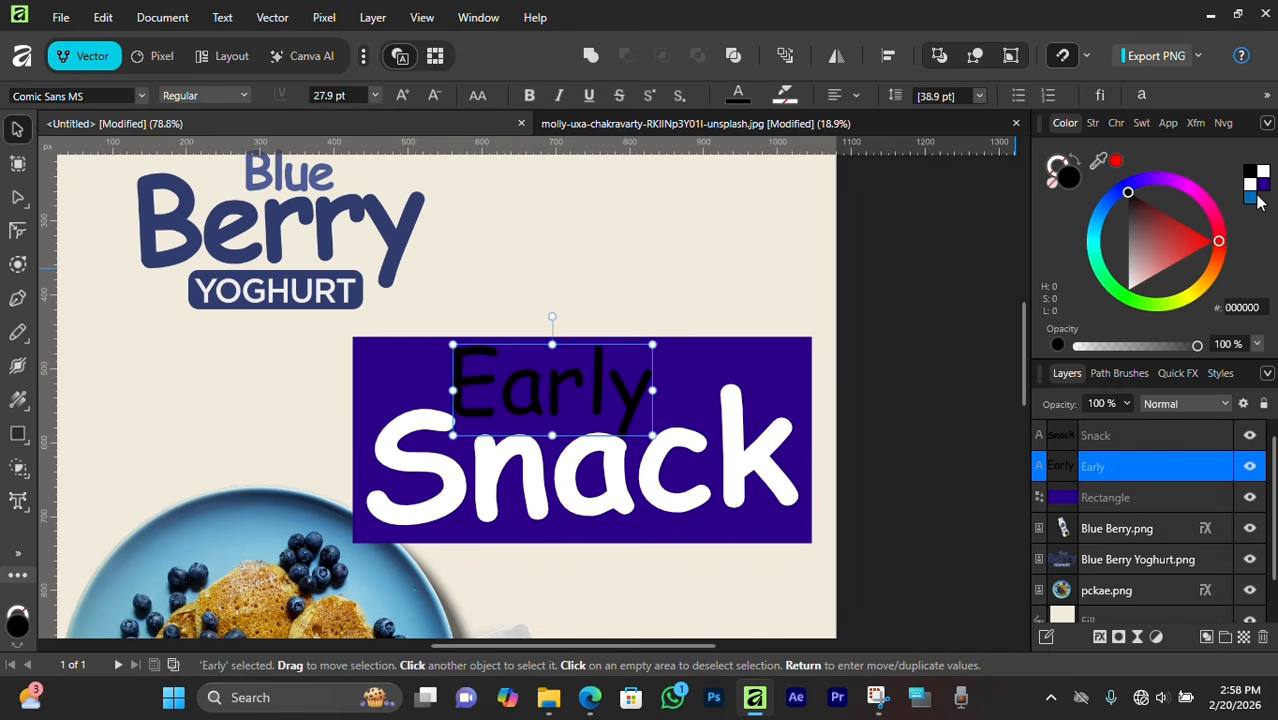
{"action": "left_click", "coordinate": [1255, 197]}
{"action": "left_click", "coordinate": [1263, 172]}
{"action": "left_click", "coordinate": [580, 314]}
Select the rectangle with both headline words, scale them down together, tilt them slightly counter-clockwise and reposition them beside the plate's top.
{"action": "scroll", "coordinate": [582, 320], "scroll_direction": "down", "scroll_amount": 3}
{"action": "scroll", "coordinate": [582, 326], "scroll_direction": "up", "scroll_amount": 2}
{"action": "left_click_drag", "start_coordinate": [765, 301], "coordinate": [577, 458]}
{"action": "left_click_drag", "start_coordinate": [401, 331], "coordinate": [458, 356]}
{"action": "left_click_drag", "start_coordinate": [611, 327], "coordinate": [608, 327]}
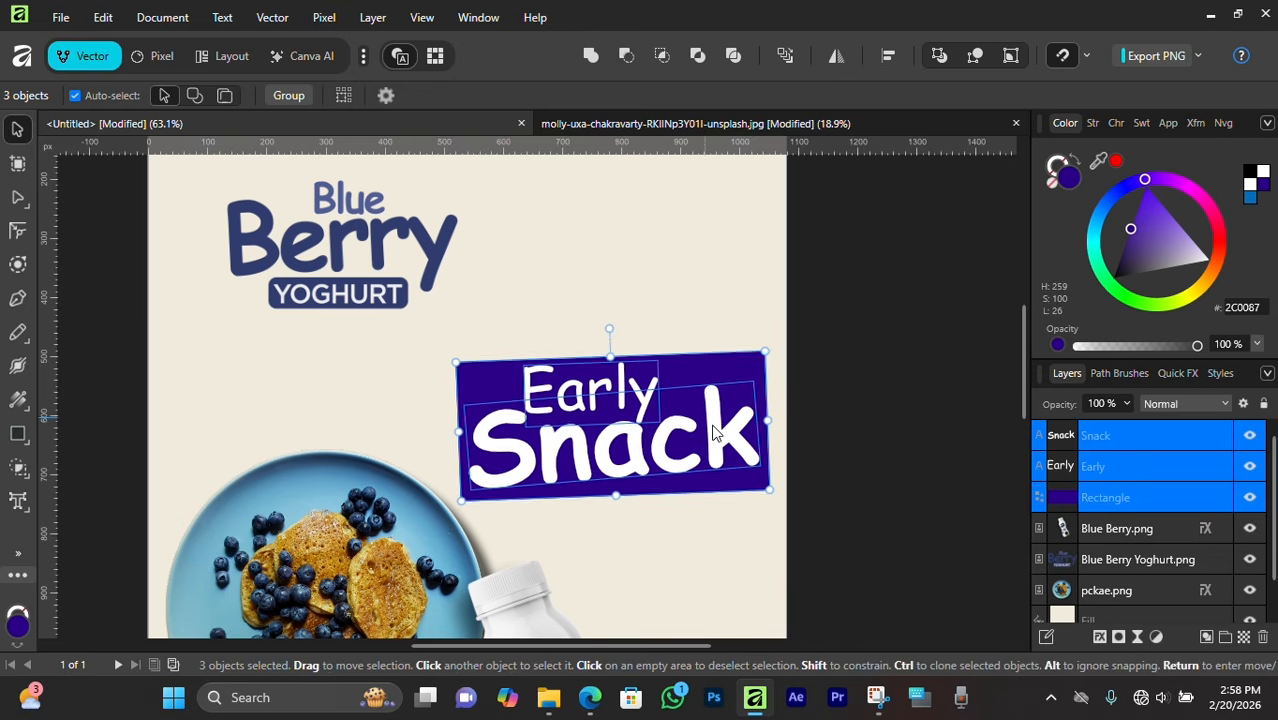
{"action": "left_click_drag", "start_coordinate": [641, 449], "coordinate": [630, 454]}
{"action": "left_click_drag", "start_coordinate": [763, 495], "coordinate": [729, 484]}
{"action": "key", "text": "ctrl+z"}
Nudge the "Early" text slightly down and to the right so it sits tightly above "Snack" on the purple panel.
{"action": "scroll", "coordinate": [621, 450], "scroll_direction": "down", "scroll_amount": 3}
{"action": "left_click", "coordinate": [557, 407]}
{"action": "scroll", "coordinate": [557, 406], "scroll_direction": "up", "scroll_amount": 4}
{"action": "left_click", "coordinate": [602, 399]}
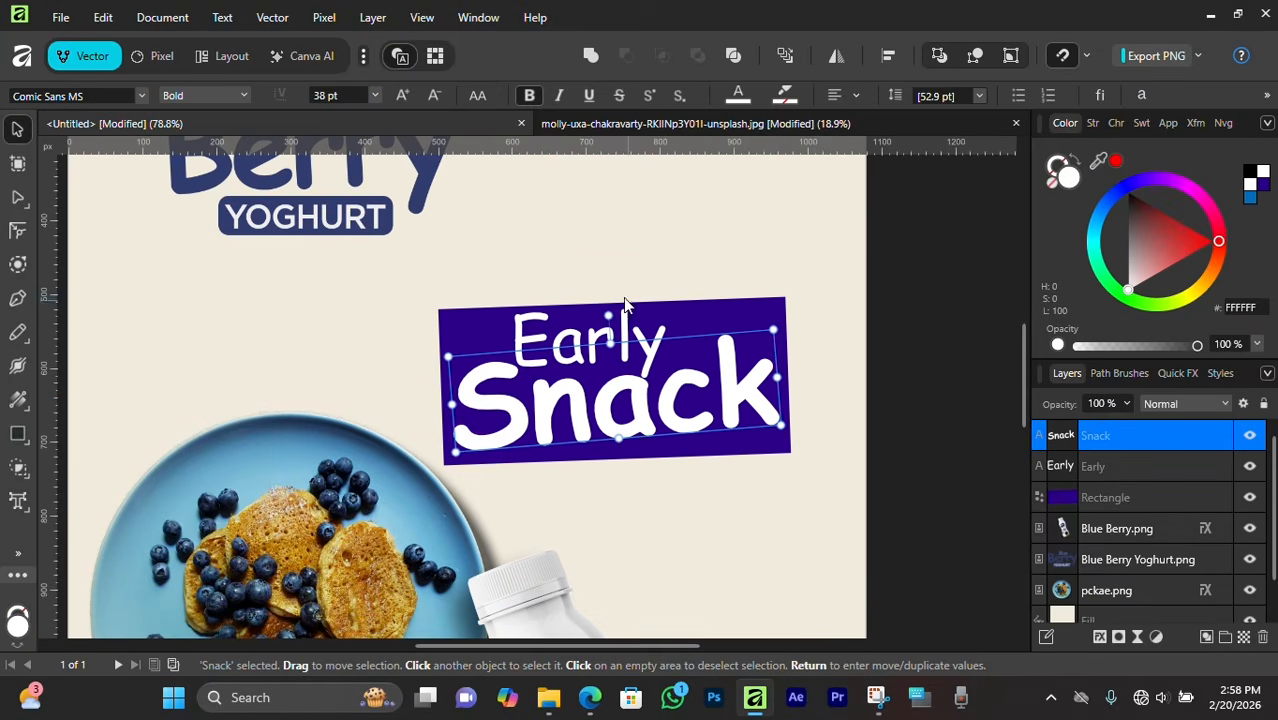
{"action": "scroll", "coordinate": [589, 281], "scroll_direction": "up", "scroll_amount": 4}
{"action": "left_click_drag", "start_coordinate": [627, 400], "coordinate": [649, 422]}
{"action": "scroll", "coordinate": [649, 422], "scroll_direction": "down", "scroll_amount": 3}
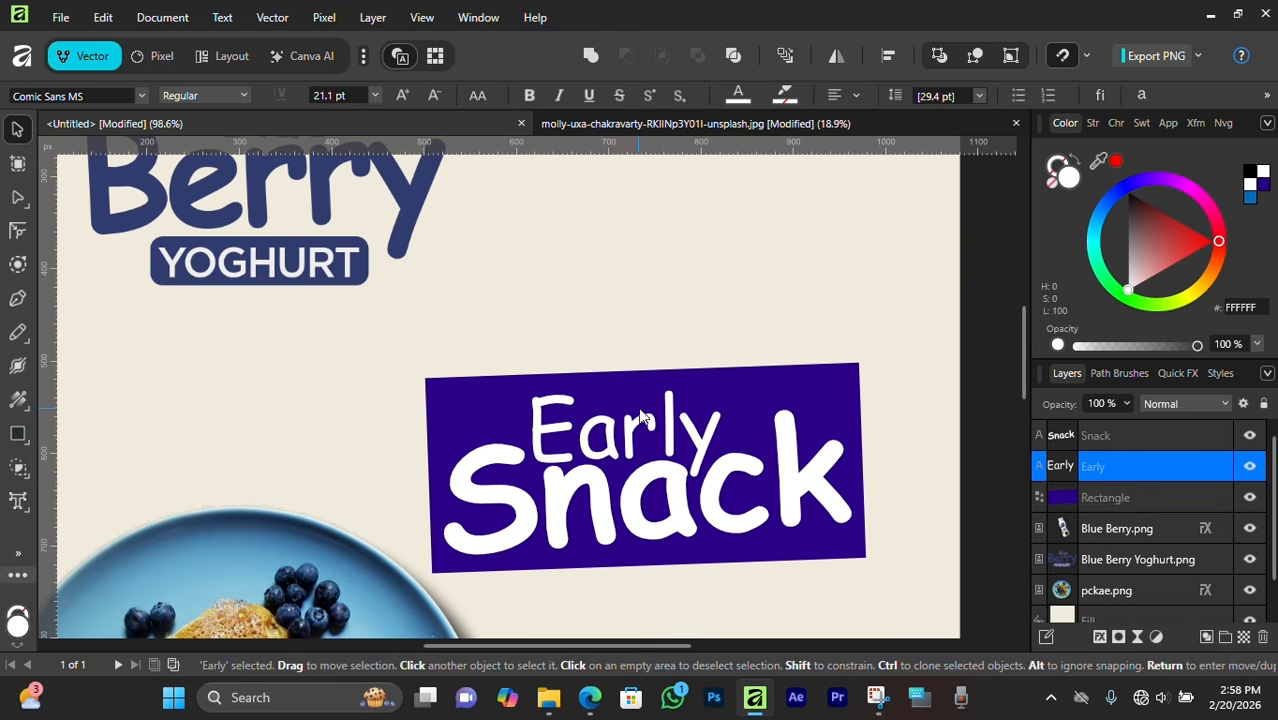
{"action": "left_click", "coordinate": [336, 230]}
{"action": "scroll", "coordinate": [336, 230], "scroll_direction": "down", "scroll_amount": 2}
{"action": "scroll", "coordinate": [385, 408], "scroll_direction": "up", "scroll_amount": 2}
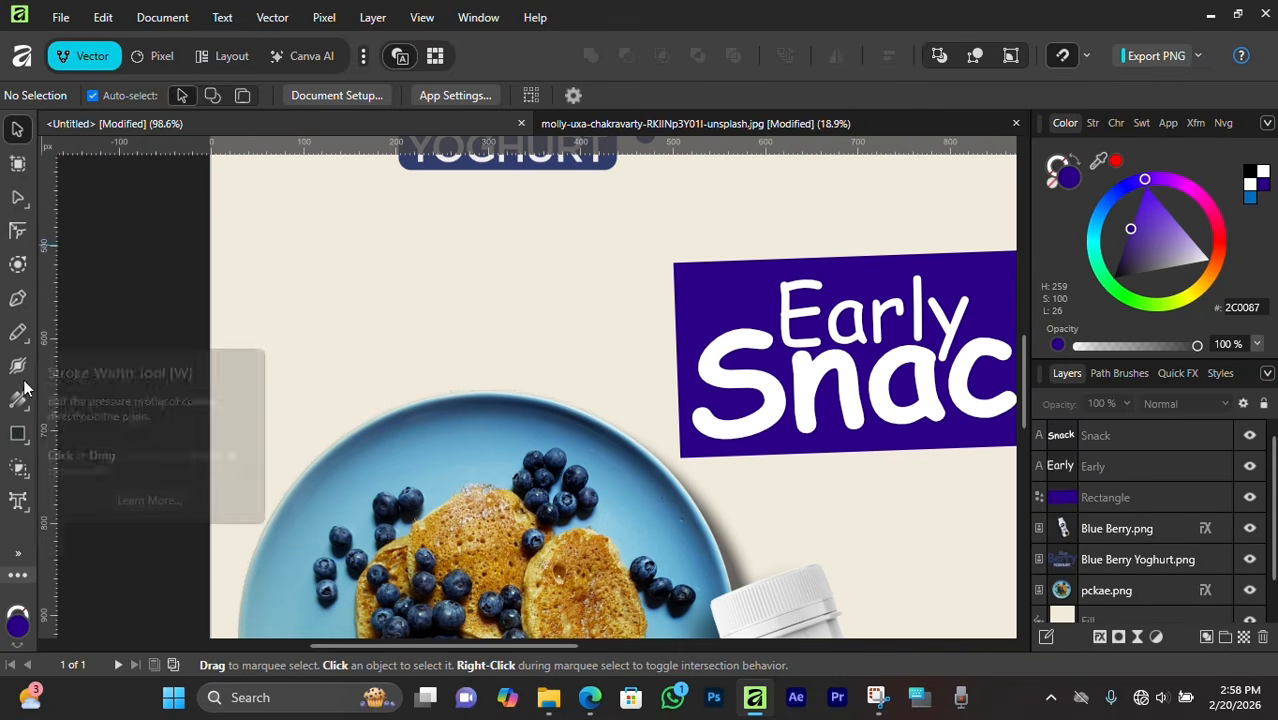
{"action": "left_click", "coordinate": [17, 298]}
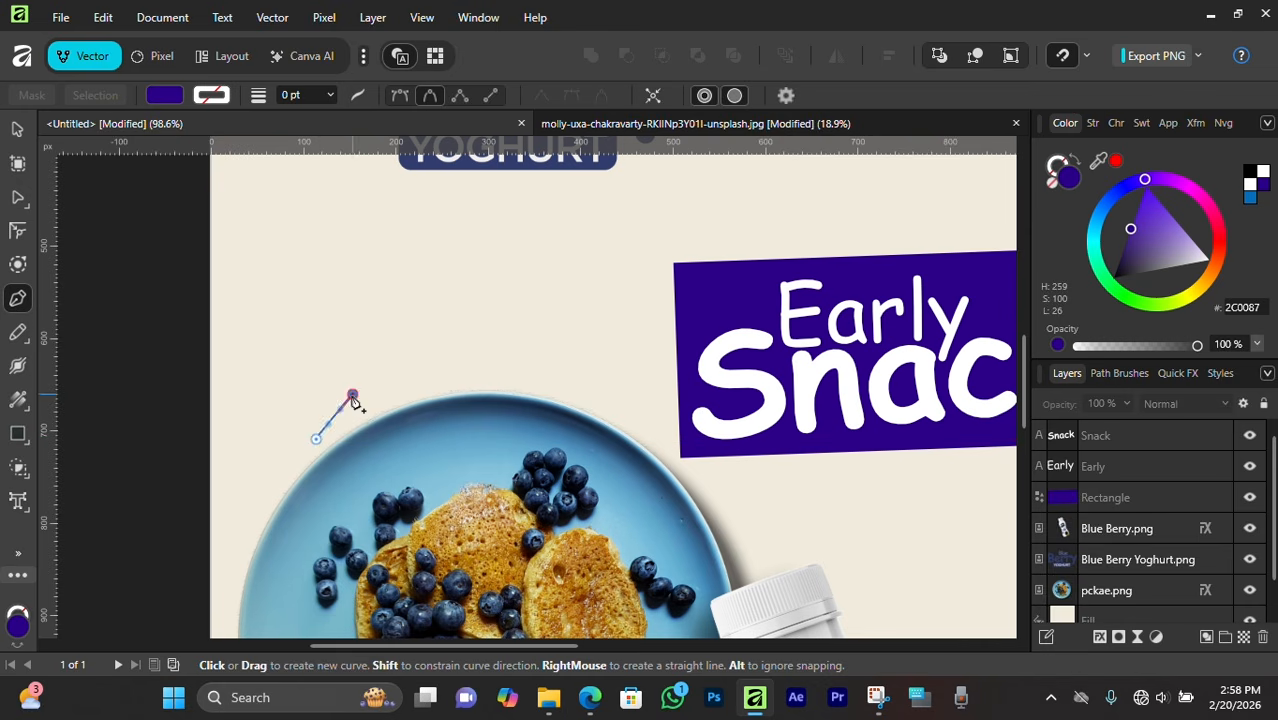
{"action": "left_click_drag", "start_coordinate": [354, 402], "coordinate": [352, 396]}
{"action": "left_click", "coordinate": [445, 368]}
{"action": "key", "text": "ctrl+z"}
{"action": "key", "text": "ctrl+z"}
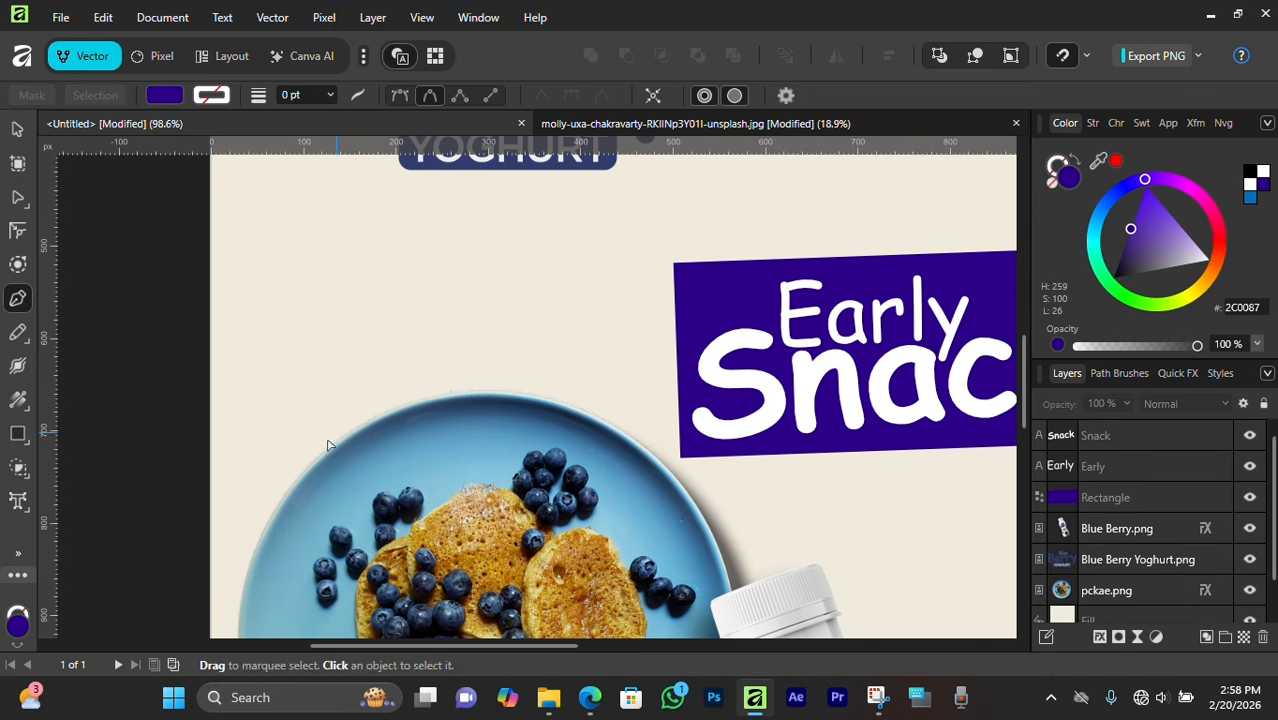
Draw an open Pen curve following the plate's upper-left rim, with no fill and a dark purple 2C0087 stroke.
{"action": "left_click", "coordinate": [373, 402]}
{"action": "scroll", "coordinate": [350, 403], "scroll_direction": "up", "scroll_amount": 2}
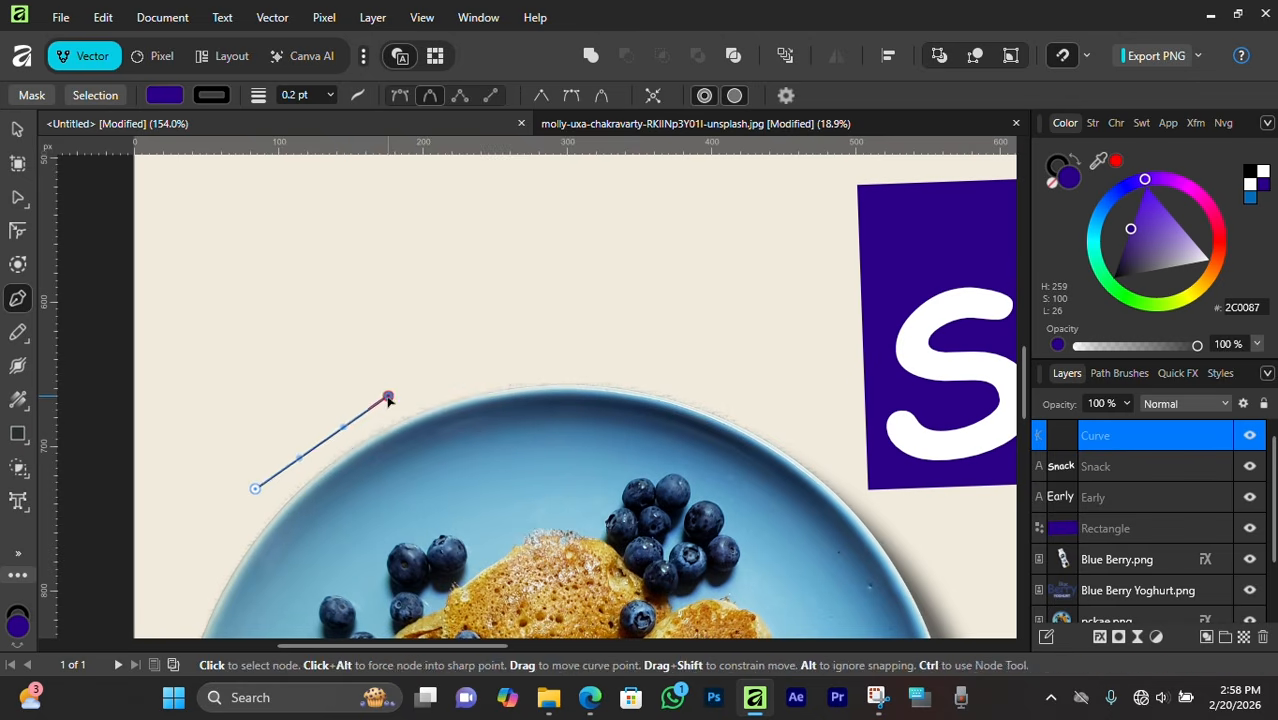
{"action": "left_click", "coordinate": [171, 98]}
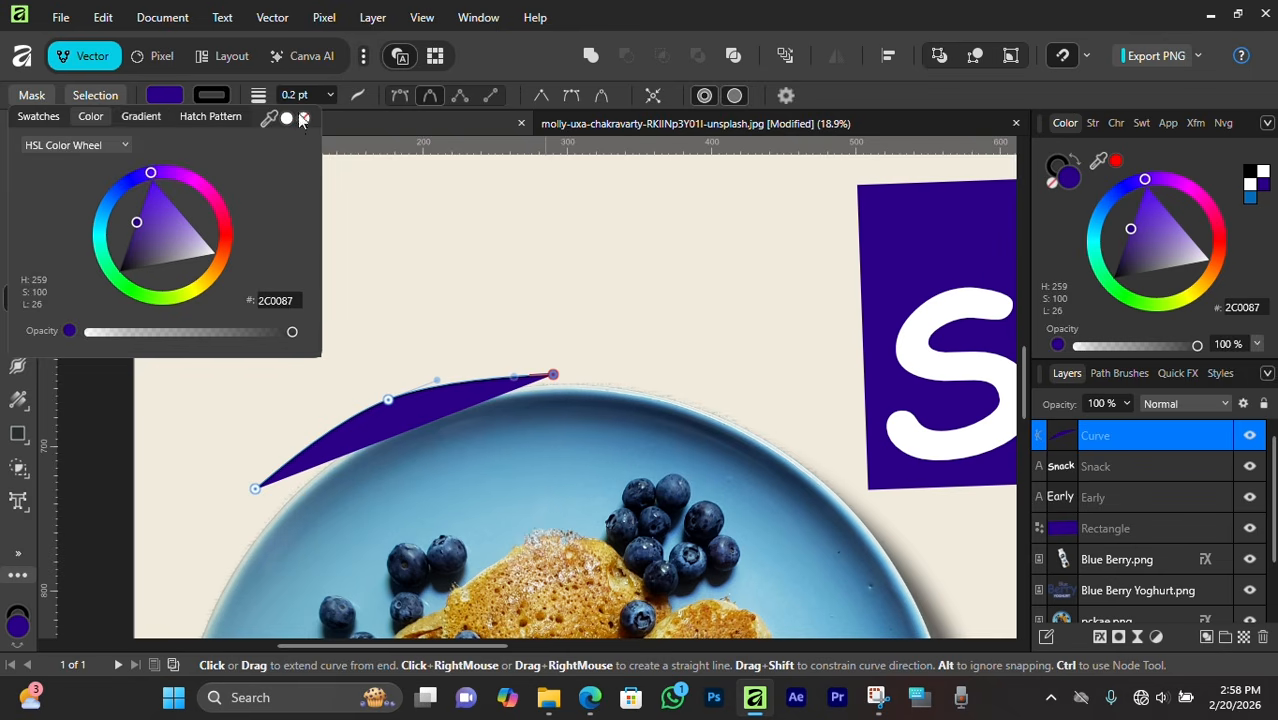
{"action": "left_click", "coordinate": [301, 118]}
{"action": "left_click", "coordinate": [209, 98]}
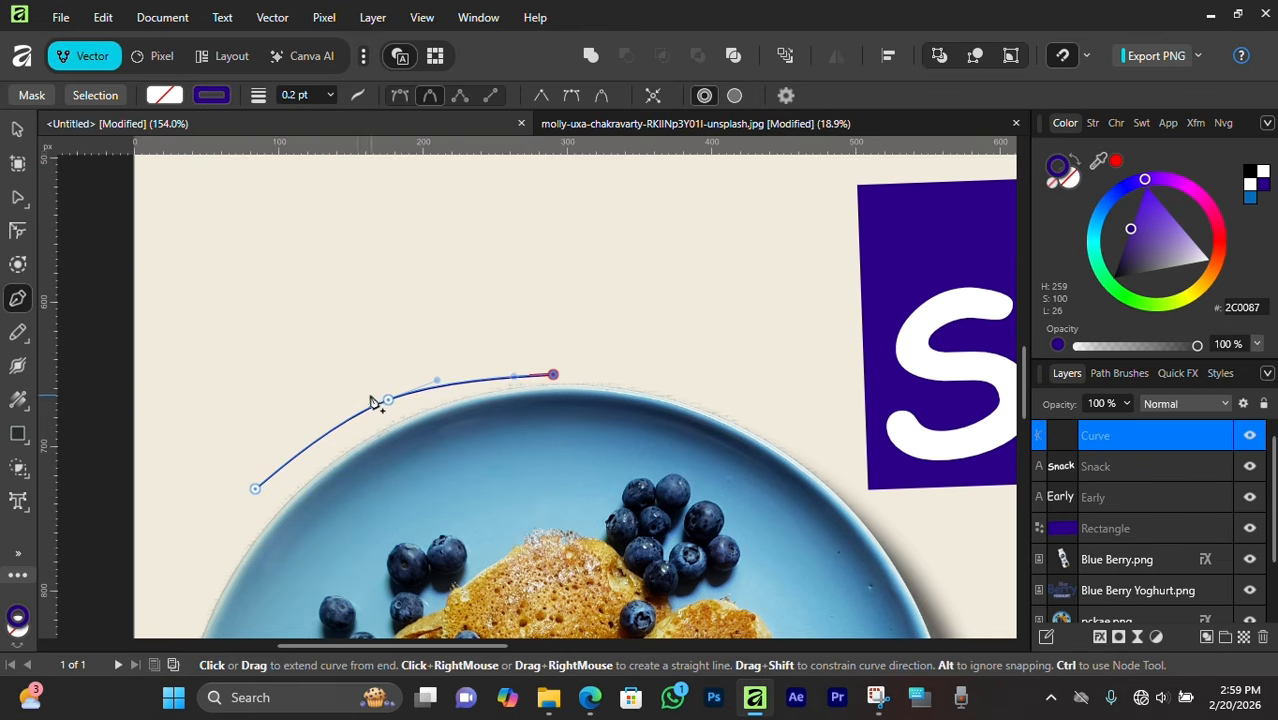
{"action": "left_click_drag", "start_coordinate": [408, 397], "coordinate": [389, 402]}
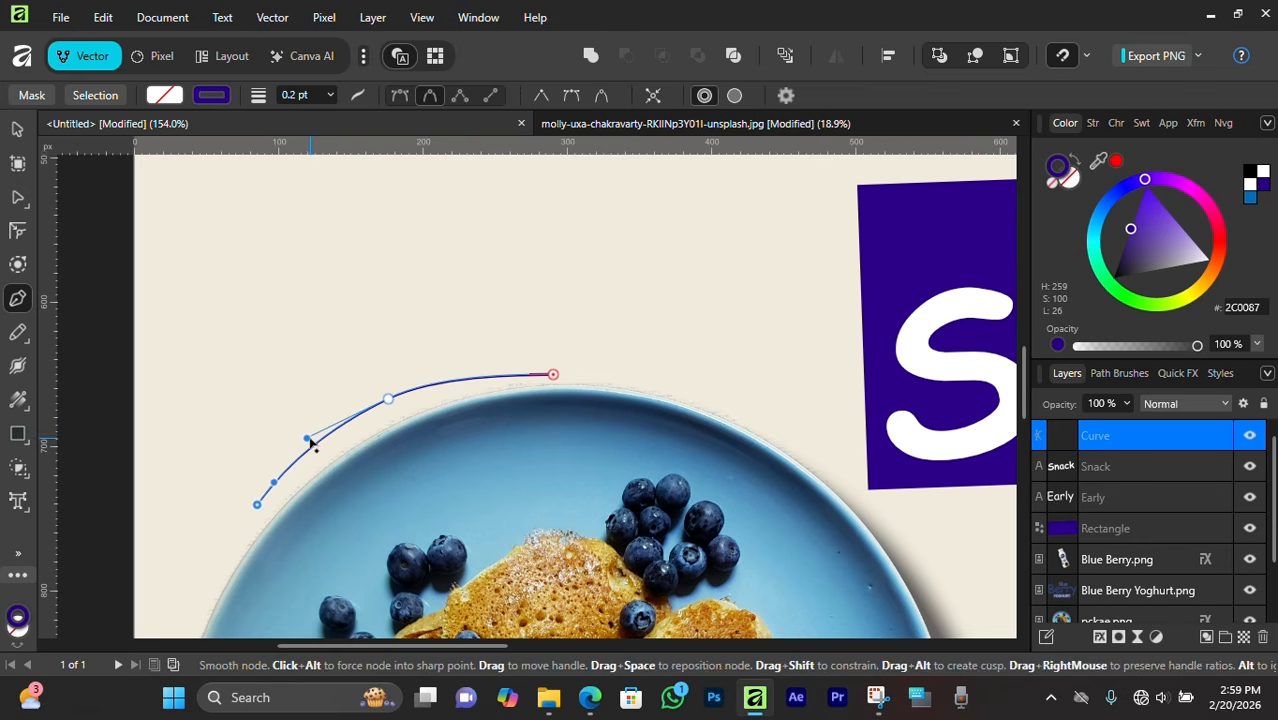
Set the curve's stroke width to 1.5 pt.
{"action": "left_click", "coordinate": [1095, 122]}
{"action": "left_click_drag", "start_coordinate": [1097, 181], "coordinate": [1117, 182]}
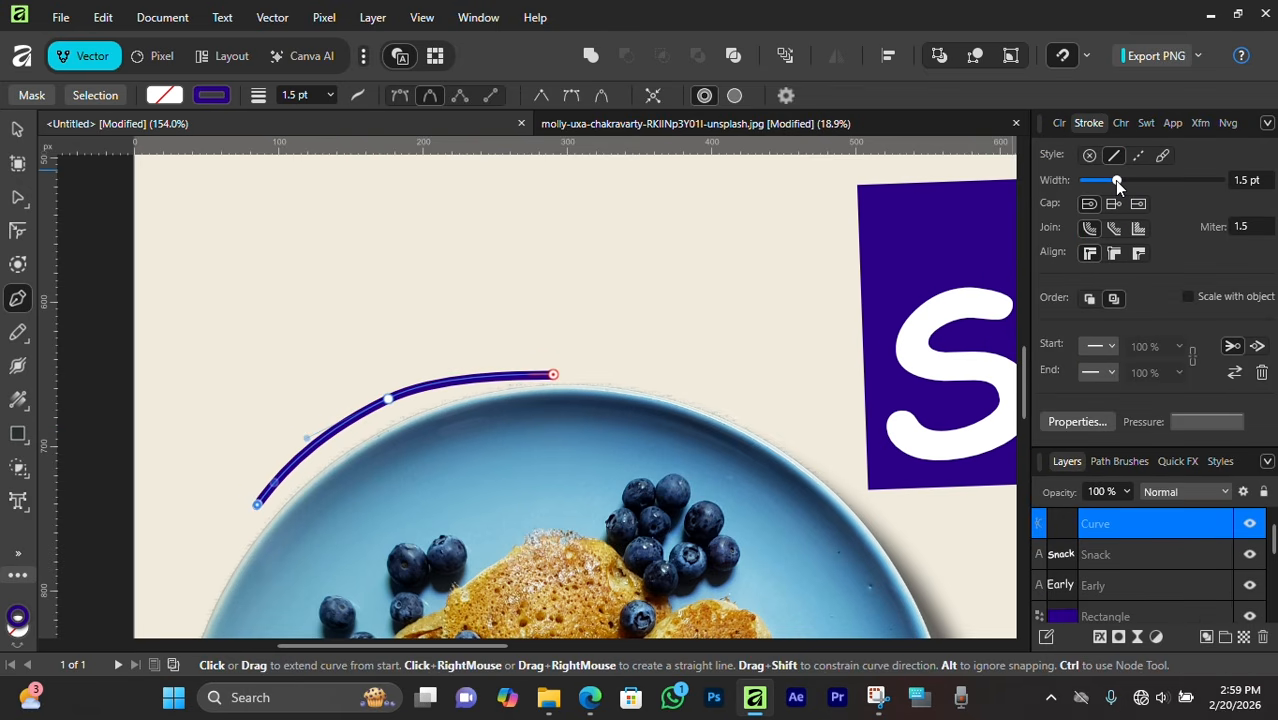
{"action": "scroll", "coordinate": [546, 374], "scroll_direction": "down", "scroll_amount": 4}
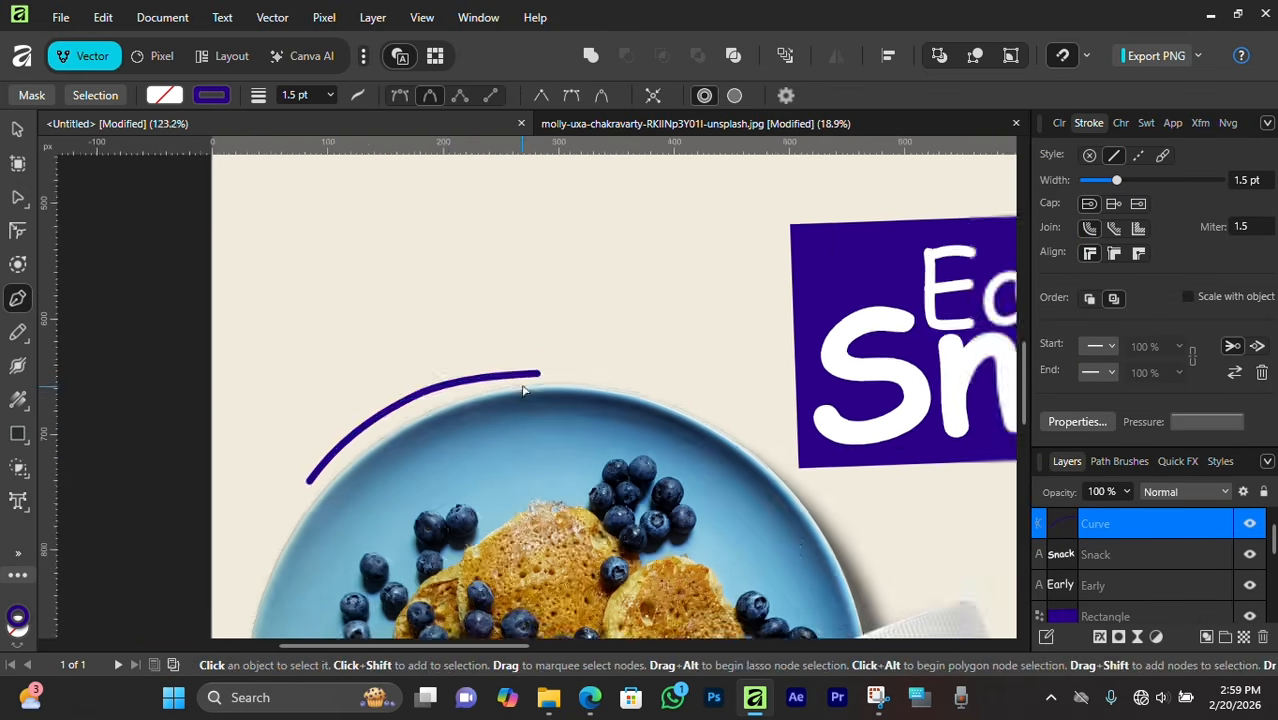
Duplicate the curve, make the copy shorter, rotate it clockwise and place it just above the first curve.
{"action": "scroll", "coordinate": [505, 470], "scroll_direction": "up", "scroll_amount": 5}
{"action": "key", "text": "v"}
{"action": "left_click_drag", "start_coordinate": [495, 440], "coordinate": [446, 438]}
{"action": "left_click_drag", "start_coordinate": [439, 381], "coordinate": [478, 393]}
{"action": "left_click_drag", "start_coordinate": [485, 435], "coordinate": [583, 365]}
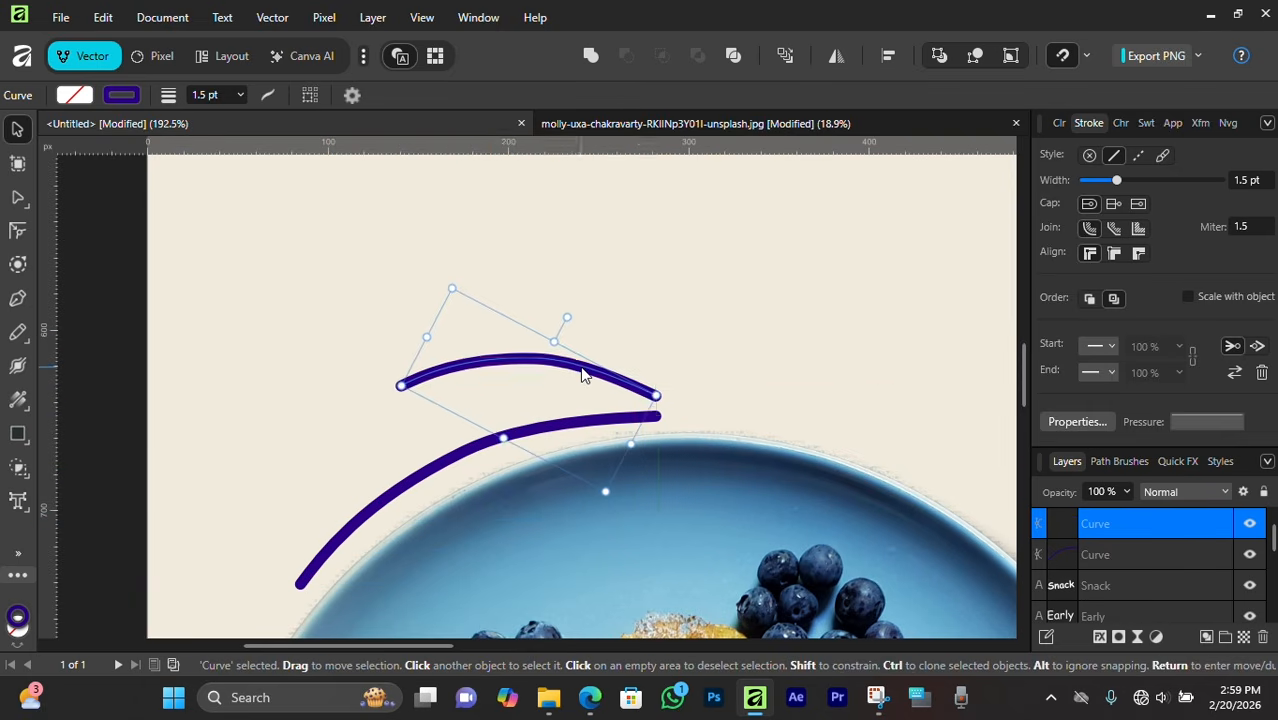
{"action": "scroll", "coordinate": [584, 368], "scroll_direction": "down", "scroll_amount": 7}
{"action": "scroll", "coordinate": [585, 370], "scroll_direction": "up", "scroll_amount": 3}
{"action": "left_click", "coordinate": [589, 448]}
Scale the purple headline panel and its text down slightly and move them up a little.
{"action": "scroll", "coordinate": [590, 451], "scroll_direction": "down", "scroll_amount": 3}
{"action": "scroll", "coordinate": [650, 462], "scroll_direction": "up", "scroll_amount": 3}
{"action": "left_click_drag", "start_coordinate": [652, 462], "coordinate": [468, 308]}
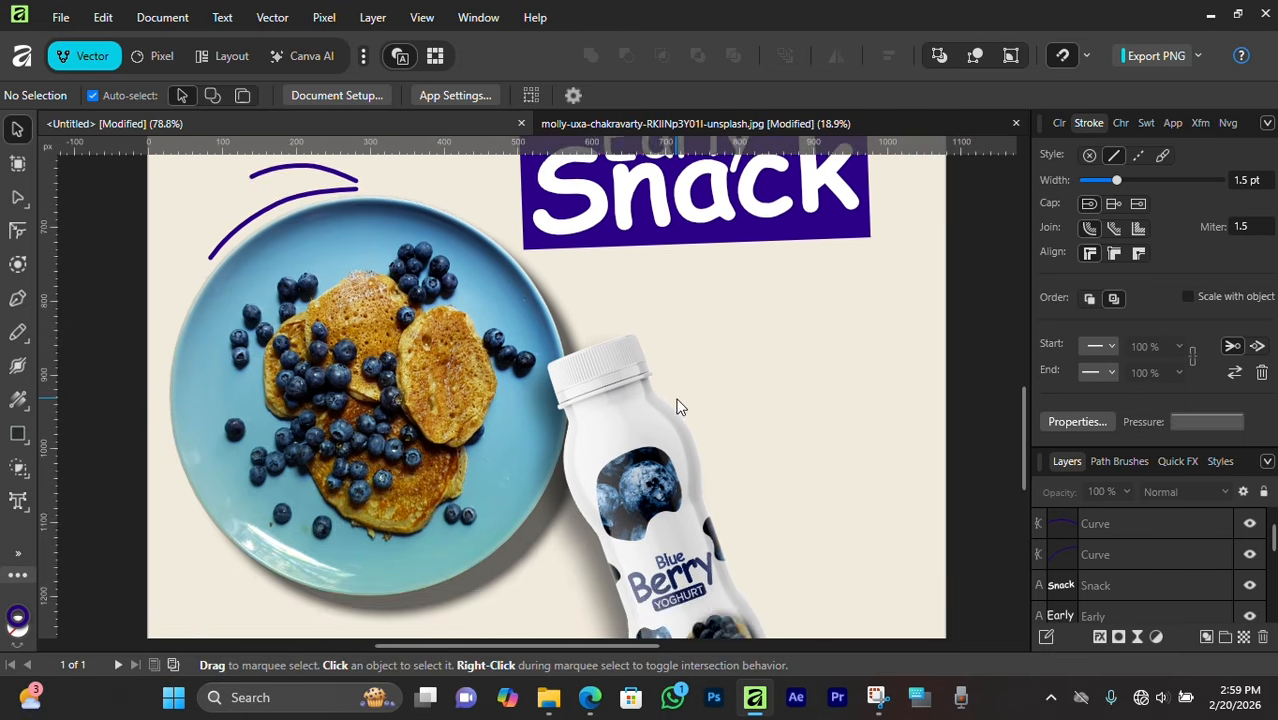
{"action": "scroll", "coordinate": [690, 400], "scroll_direction": "up", "scroll_amount": 4}
{"action": "left_click", "coordinate": [728, 370]}
{"action": "left_click_drag", "start_coordinate": [716, 224], "coordinate": [708, 402]}
{"action": "left_click_drag", "start_coordinate": [694, 447], "coordinate": [700, 440]}
{"action": "left_click", "coordinate": [764, 234]}
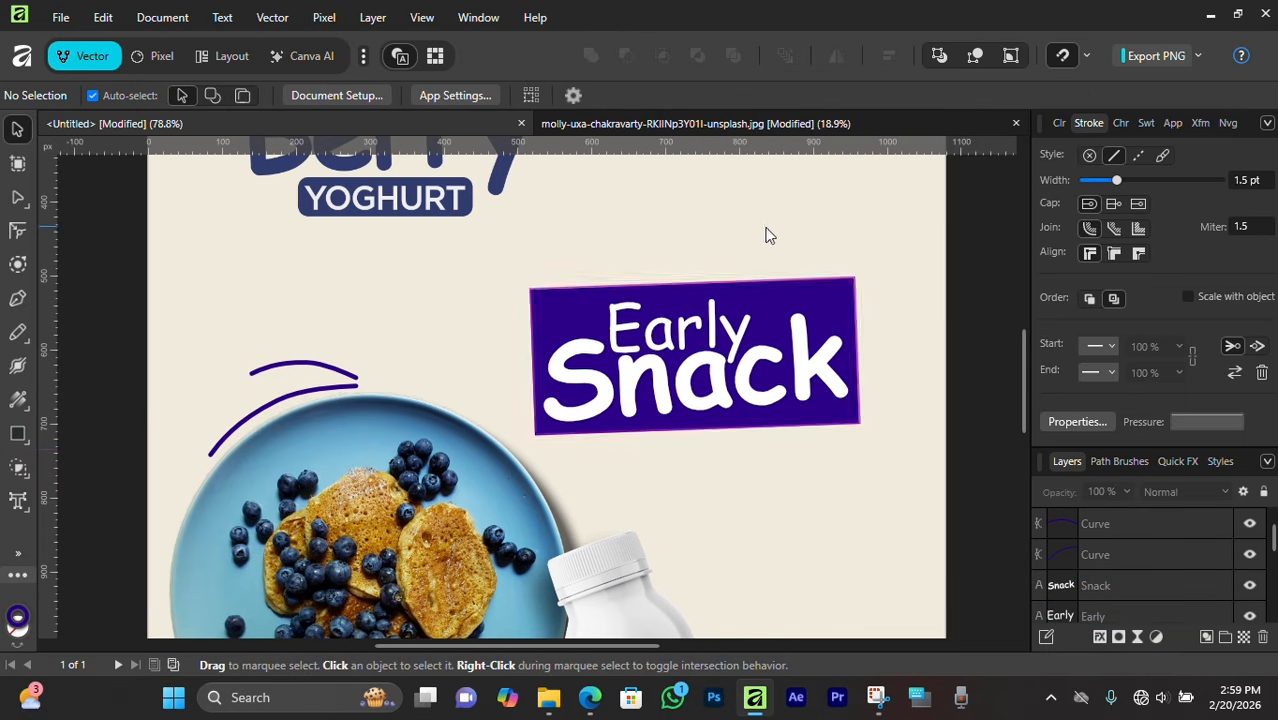
Add the text "Better", shrink it to 16.3 pt below the headline panel and colour it dark purple 2C0087.
{"action": "key", "text": "t"}
{"action": "left_click", "coordinate": [330, 287]}
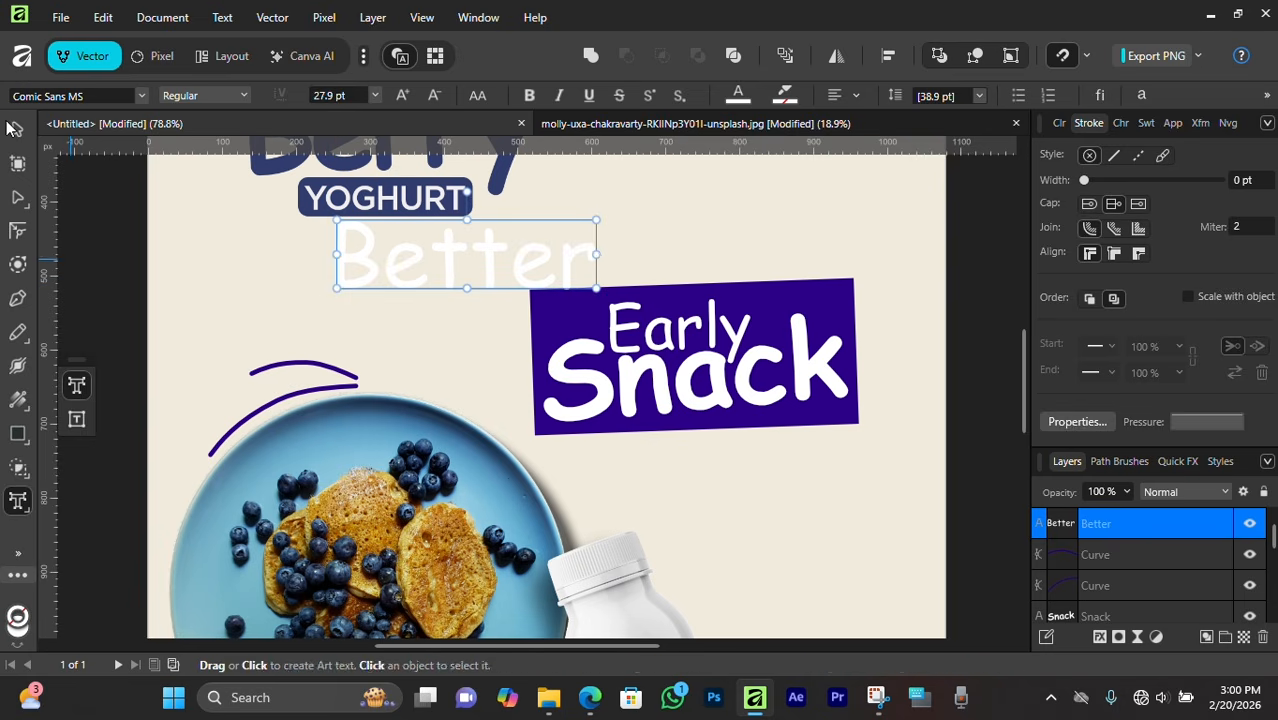
{"action": "left_click_drag", "start_coordinate": [595, 253], "coordinate": [491, 253]}
{"action": "mouse_move", "coordinate": [421, 251]}
{"action": "left_mouse_down"}
{"action": "mouse_move", "coordinate": [755, 431]}
{"action": "mouse_move", "coordinate": [771, 481]}
{"action": "mouse_move", "coordinate": [798, 471]}
{"action": "left_mouse_up"}
{"action": "scroll", "coordinate": [798, 471], "scroll_direction": "up", "scroll_amount": 2}
{"action": "left_click", "coordinate": [1062, 123]}
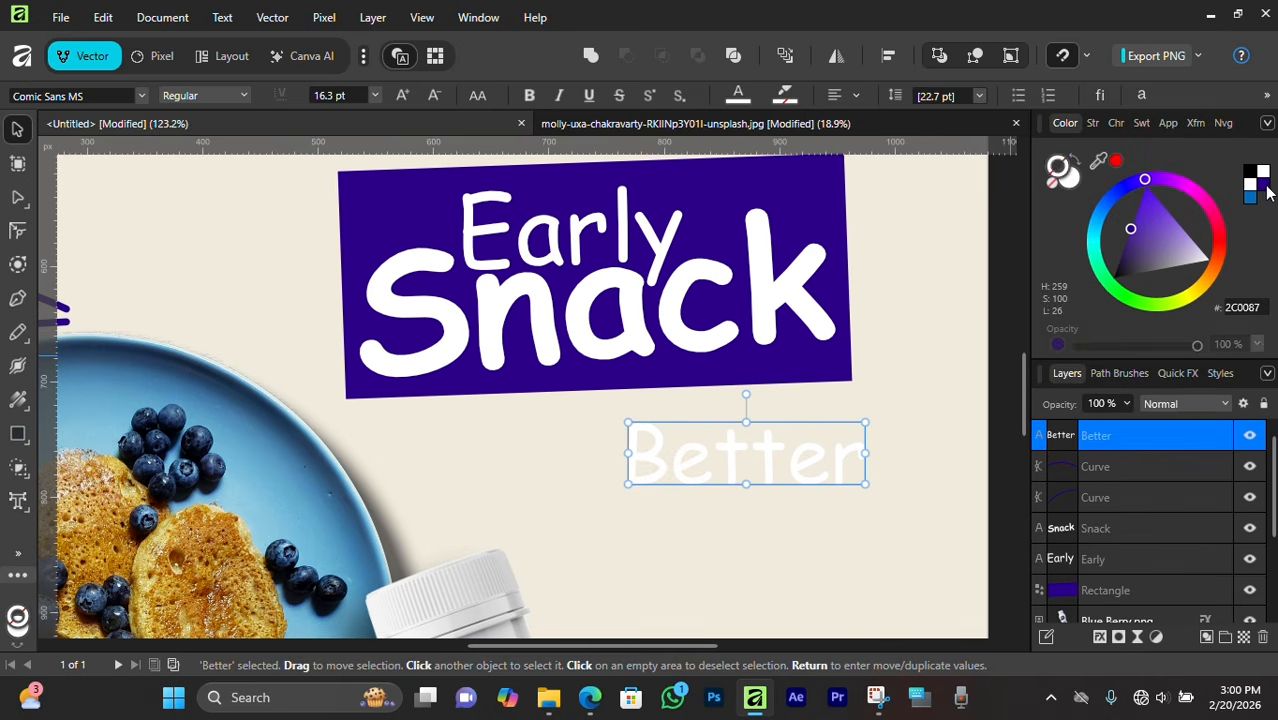
{"action": "left_click", "coordinate": [1264, 186]}
{"action": "scroll", "coordinate": [779, 398], "scroll_direction": "down", "scroll_amount": 3}
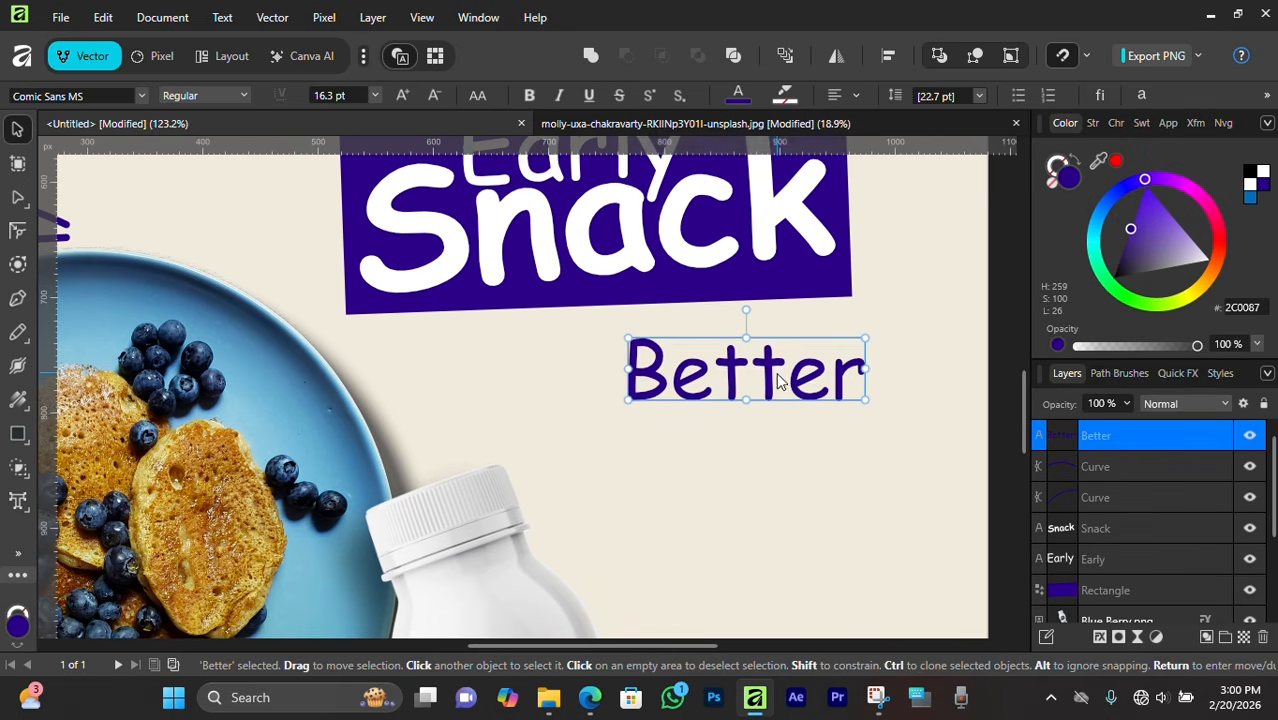
Duplicate "Better" directly below, change the copy's text to "Health" and enlarge it to 24.9 pt.
{"action": "left_click_drag", "start_coordinate": [776, 374], "coordinate": [777, 452]}
{"action": "left_click", "coordinate": [779, 387]}
{"action": "left_click", "coordinate": [652, 461]}
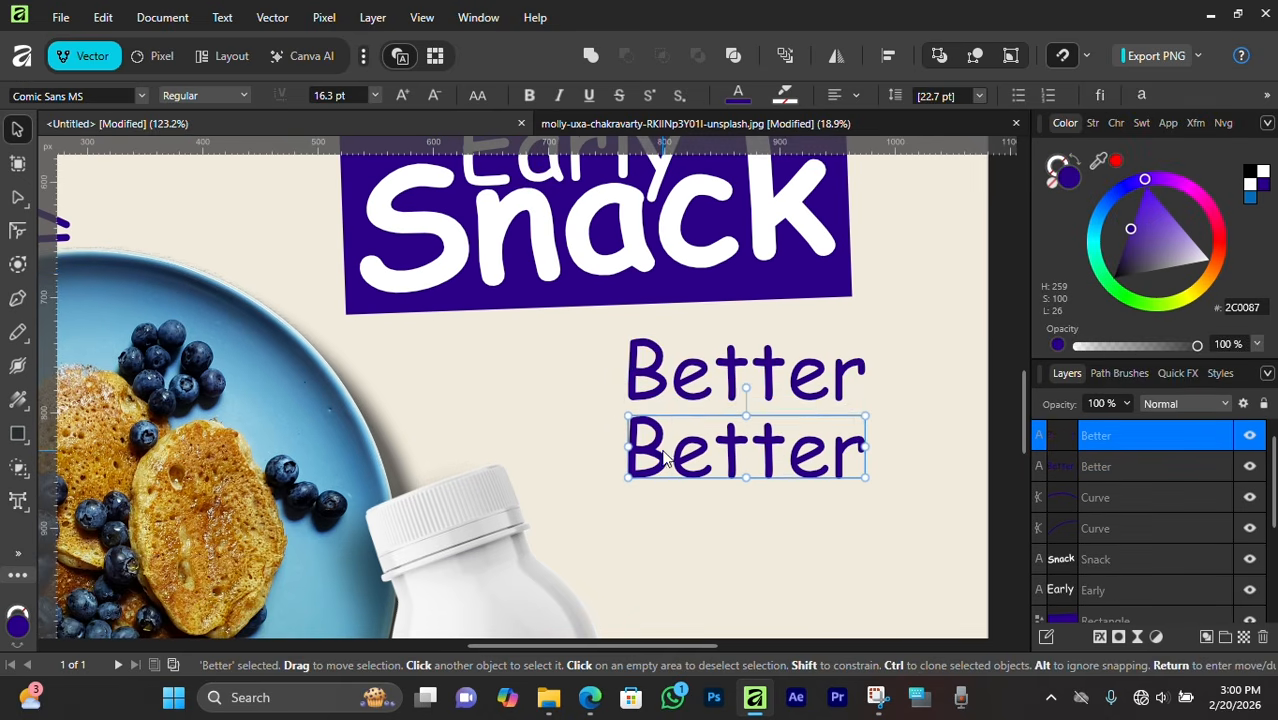
{"action": "double_click", "coordinate": [662, 455]}
{"action": "type", "text": "Health"}
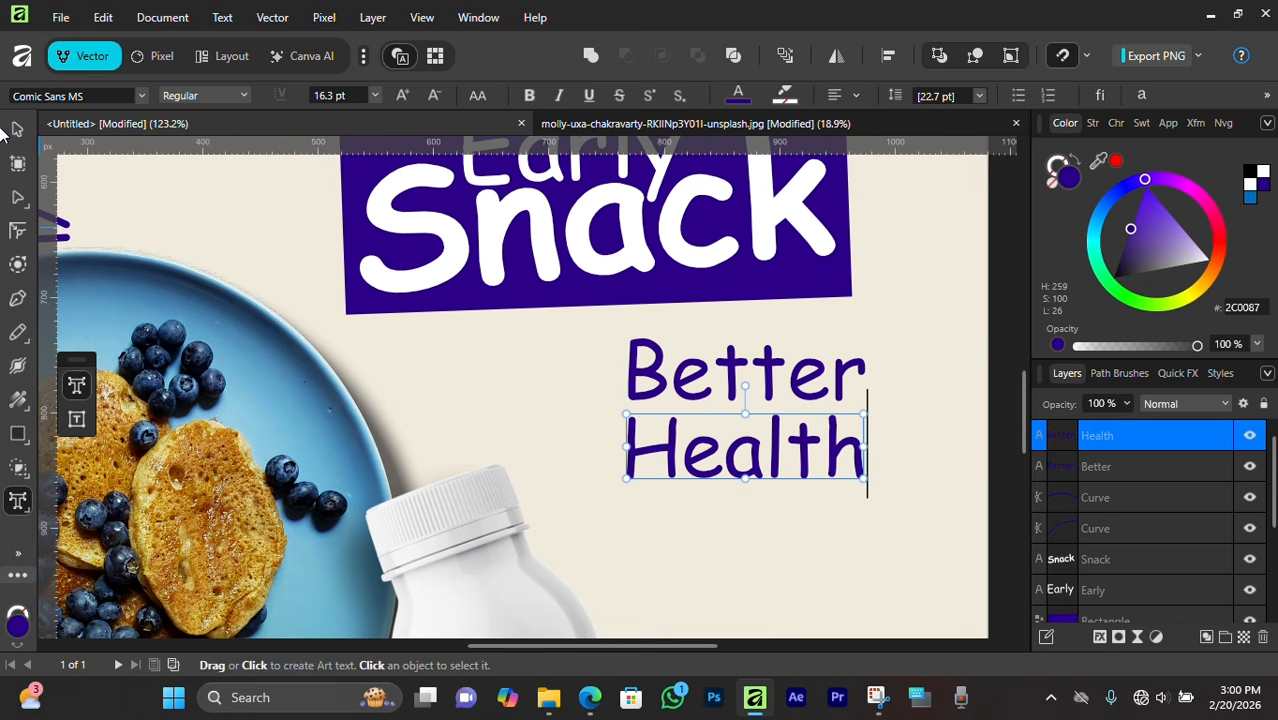
{"action": "mouse_move", "coordinate": [627, 479]}
{"action": "left_mouse_down"}
{"action": "mouse_move", "coordinate": [602, 546]}
{"action": "mouse_move", "coordinate": [586, 542]}
{"action": "left_mouse_up"}
{"action": "left_click_drag", "start_coordinate": [866, 494], "coordinate": [928, 546]}
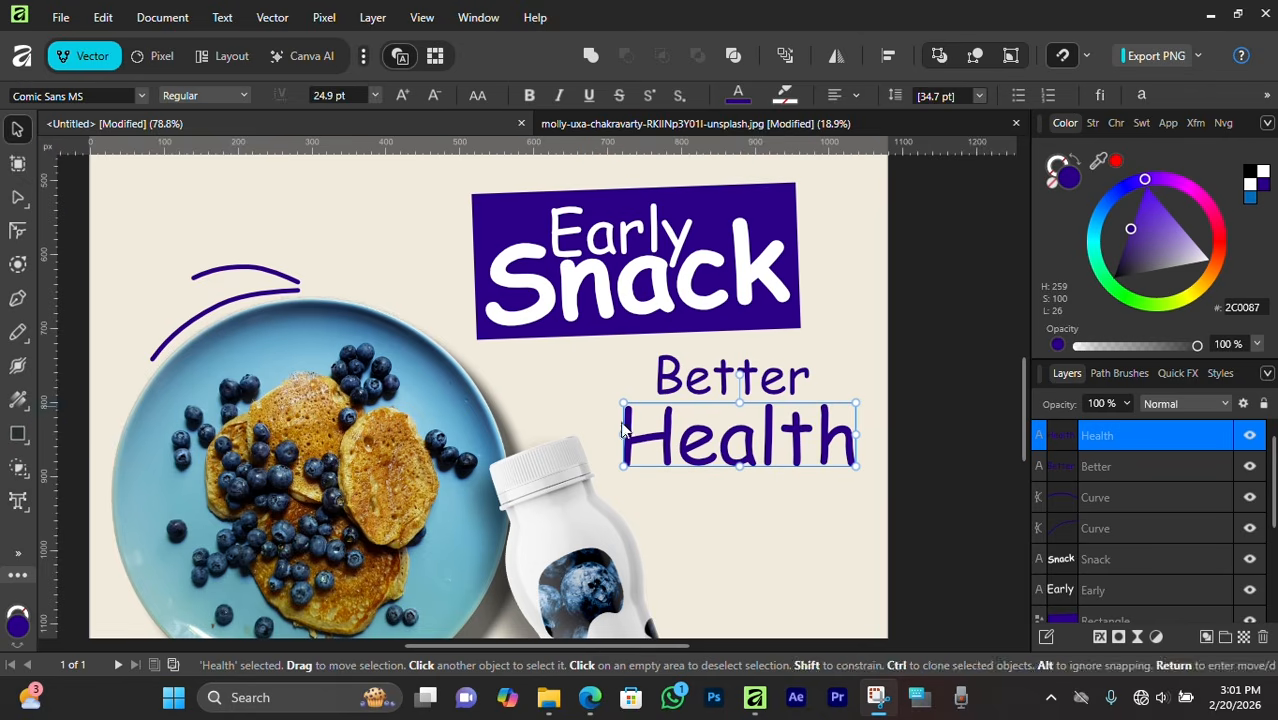
Change the font of "Health" to Gotham Bold.
{"action": "scroll", "coordinate": [622, 428], "scroll_direction": "up", "scroll_amount": 1}
{"action": "left_click", "coordinate": [75, 95]}
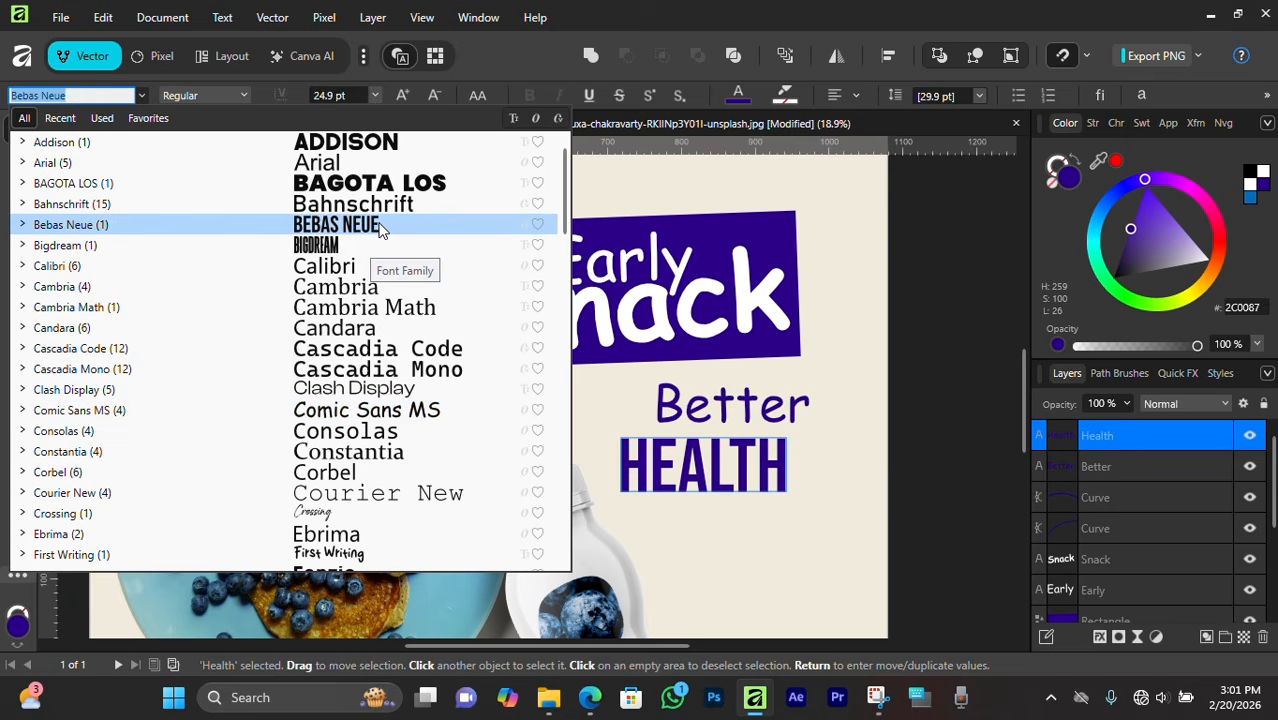
{"action": "scroll", "coordinate": [363, 331], "scroll_direction": "down", "scroll_amount": 3}
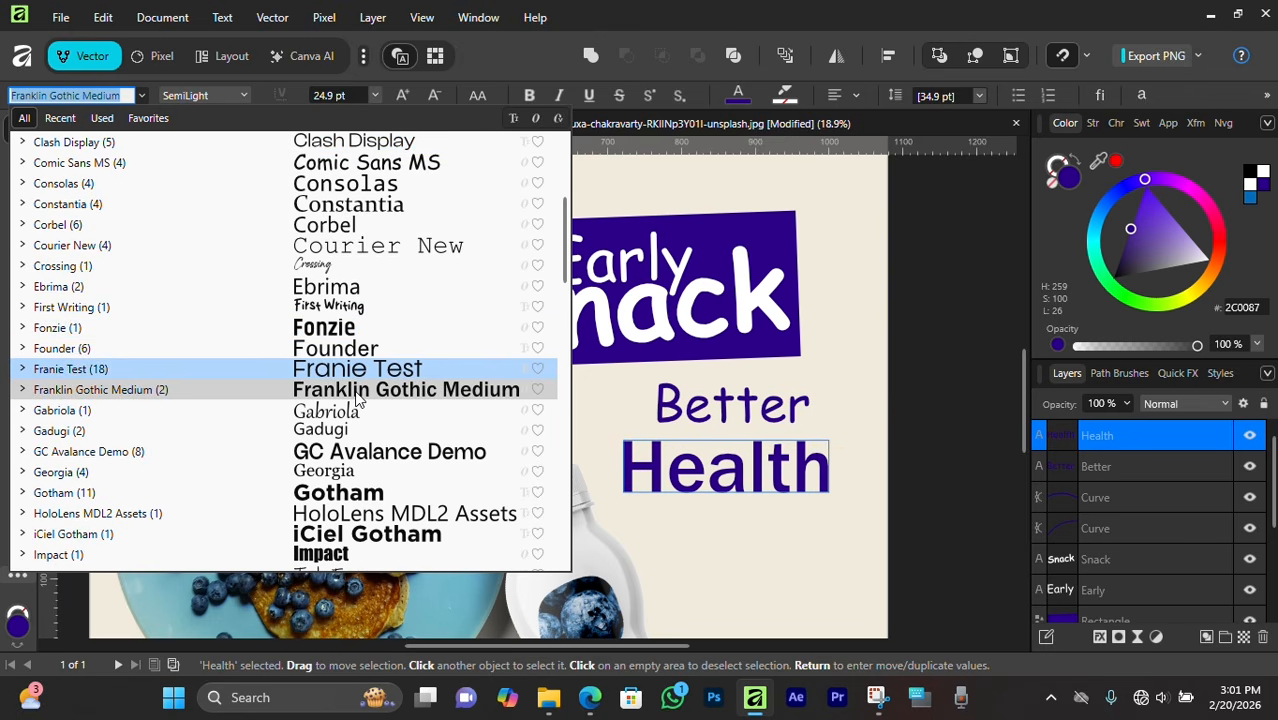
{"action": "left_click", "coordinate": [349, 497]}
{"action": "scroll", "coordinate": [630, 303], "scroll_direction": "down", "scroll_amount": 4}
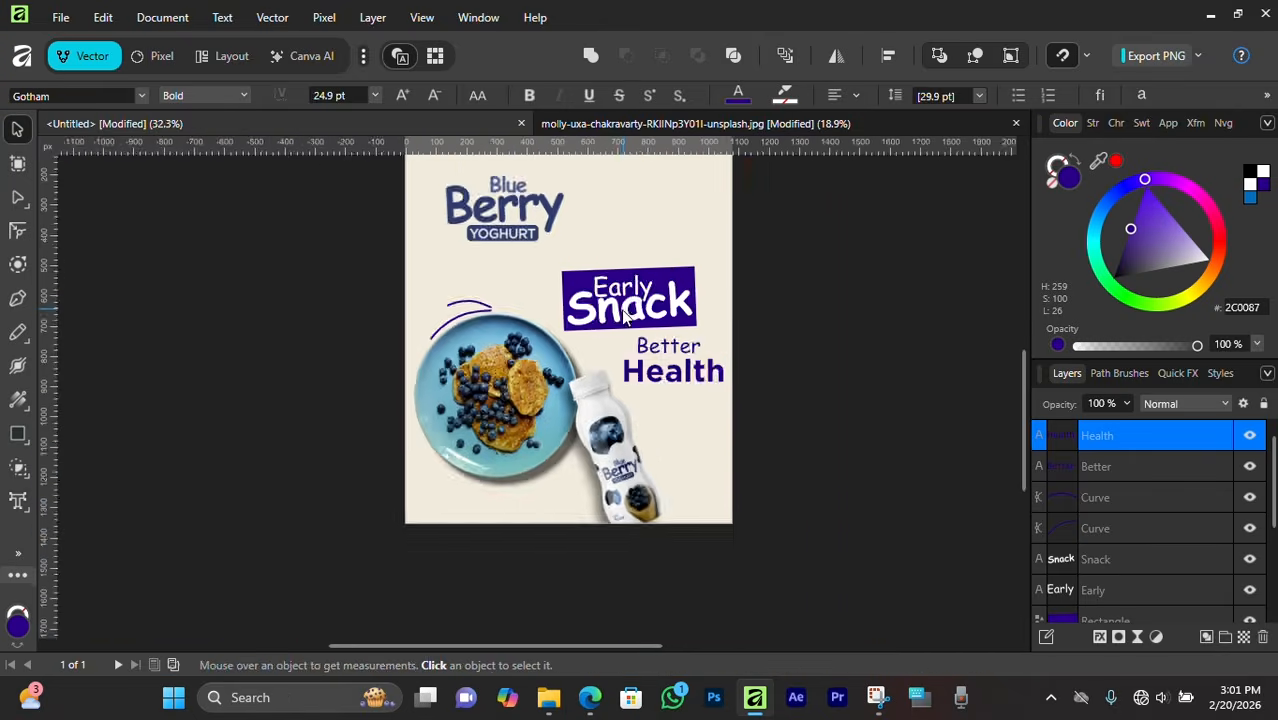
Move the "Better" and "Health" texts together slightly down and to the left, away from the headline panel.
{"action": "scroll", "coordinate": [638, 315], "scroll_direction": "up", "scroll_amount": 6}
{"action": "scroll", "coordinate": [903, 421], "scroll_direction": "down", "scroll_amount": 1}
{"action": "left_click_drag", "start_coordinate": [905, 325], "coordinate": [815, 440]}
{"action": "left_click_drag", "start_coordinate": [844, 363], "coordinate": [829, 394]}
{"action": "scroll", "coordinate": [796, 415], "scroll_direction": "down", "scroll_amount": 4}
Select the purple headline panel with its "Early Snack" text and shift it slightly to the left.
{"action": "left_click_drag", "start_coordinate": [839, 235], "coordinate": [711, 337]}
{"action": "scroll", "coordinate": [720, 320], "scroll_direction": "down", "scroll_amount": 3}
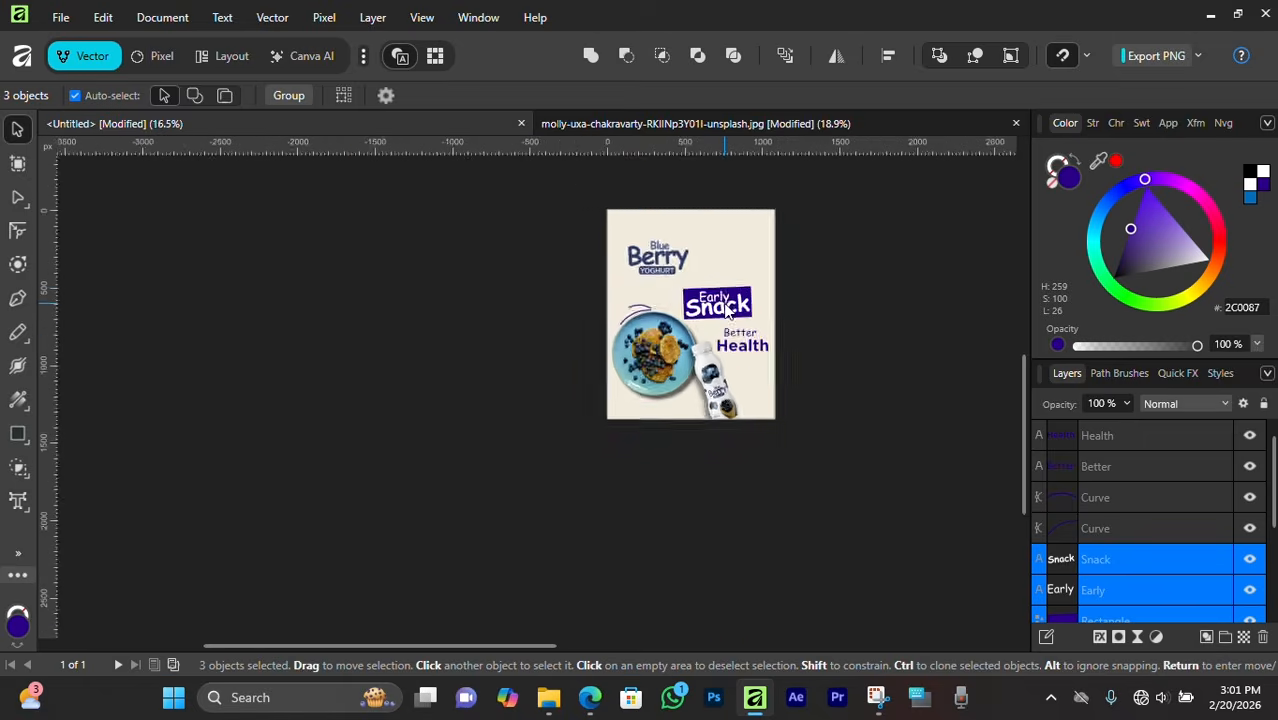
{"action": "scroll", "coordinate": [725, 315], "scroll_direction": "up", "scroll_amount": 5}
{"action": "scroll", "coordinate": [733, 313], "scroll_direction": "up", "scroll_amount": 1}
{"action": "scroll", "coordinate": [740, 318], "scroll_direction": "down", "scroll_amount": 1}
Move the "Health" text up slightly to tighten its spacing below "Better".
{"action": "left_click", "coordinate": [832, 378]}
{"action": "scroll", "coordinate": [827, 448], "scroll_direction": "up", "scroll_amount": 3}
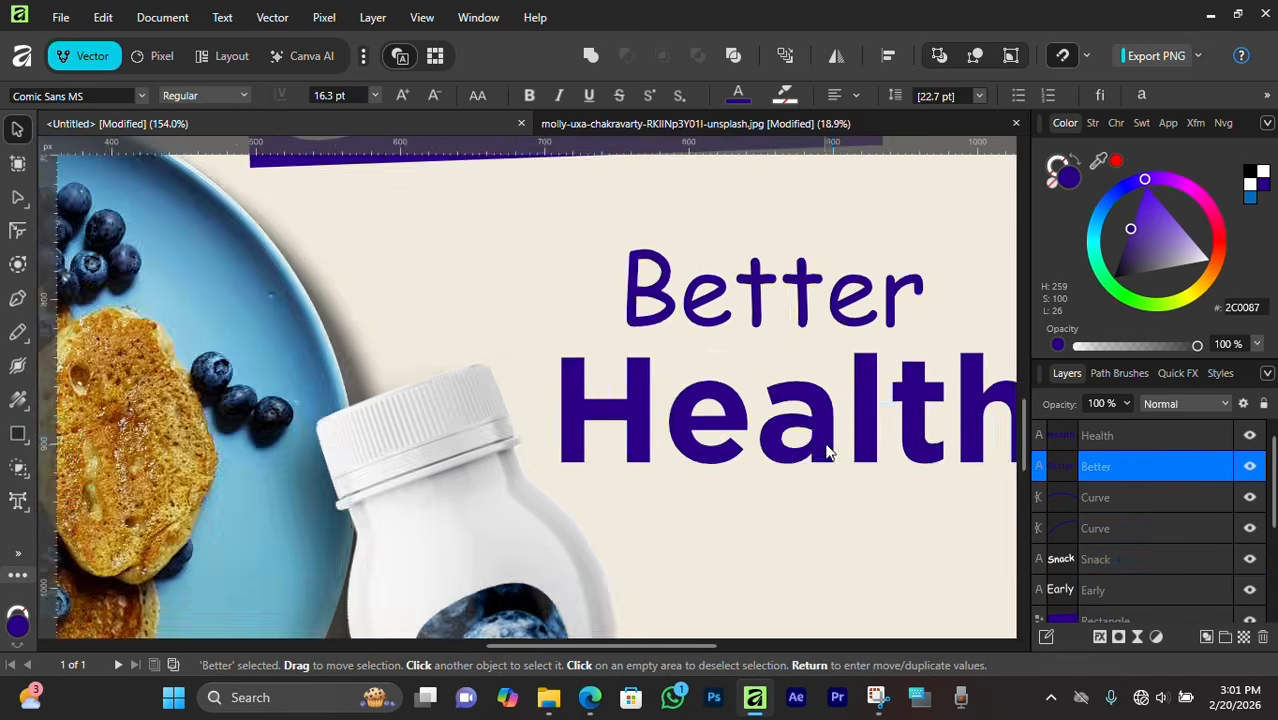
{"action": "left_click_drag", "start_coordinate": [827, 448], "coordinate": [545, 524]}
{"action": "left_click_drag", "start_coordinate": [579, 535], "coordinate": [579, 519]}
{"action": "scroll", "coordinate": [583, 443], "scroll_direction": "down", "scroll_amount": 4}
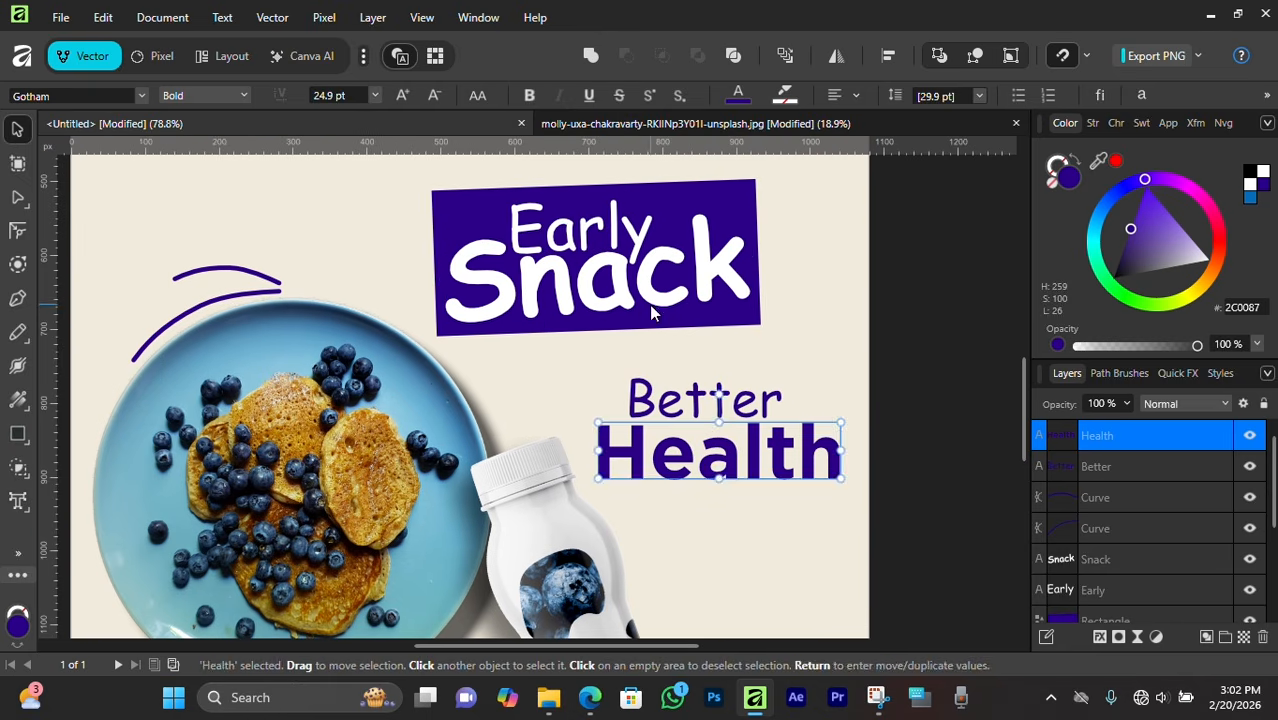
Shift the "Better" and "Health" texts together slightly left, towards the bottle.
{"action": "left_click", "coordinate": [717, 298]}
{"action": "left_click_drag", "start_coordinate": [852, 373], "coordinate": [735, 482]}
{"action": "left_click_drag", "start_coordinate": [832, 398], "coordinate": [730, 453]}
{"action": "scroll", "coordinate": [730, 453], "scroll_direction": "down", "scroll_amount": 2}
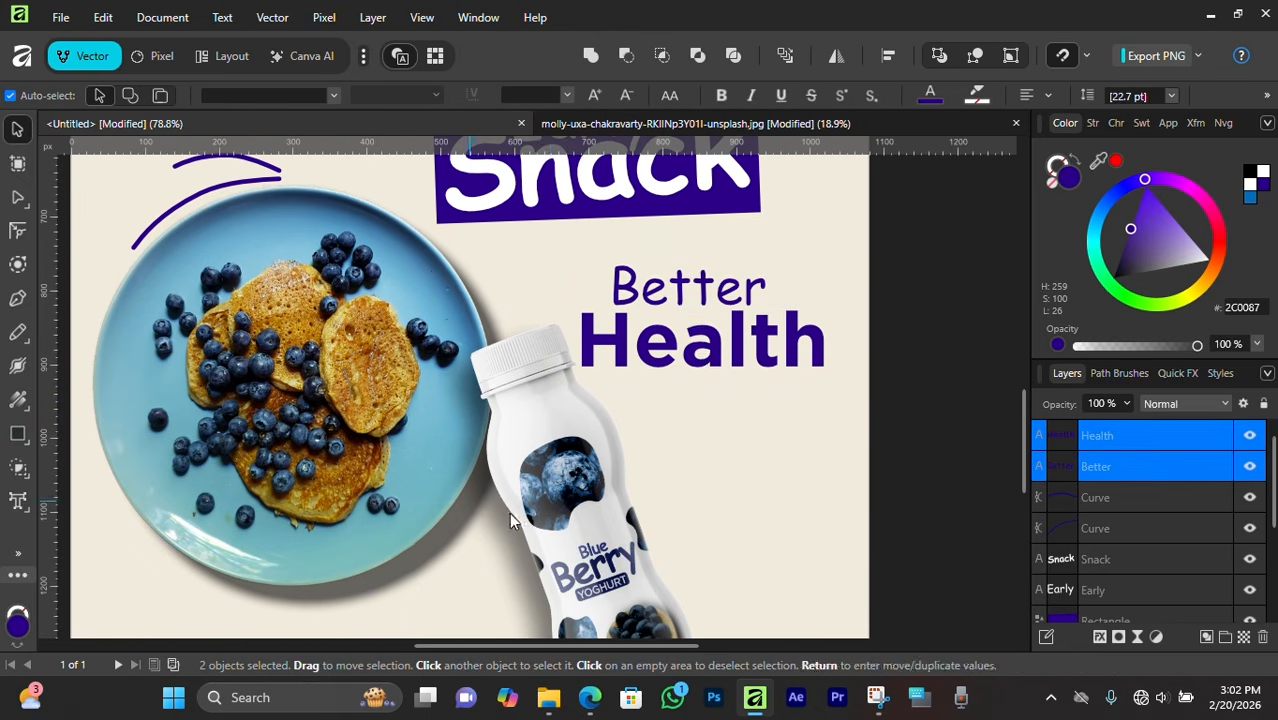
Move the bottle image slightly left so it overlaps more of the plate.
{"action": "left_click_drag", "start_coordinate": [537, 385], "coordinate": [517, 381]}
{"action": "scroll", "coordinate": [517, 381], "scroll_direction": "down", "scroll_amount": 4}
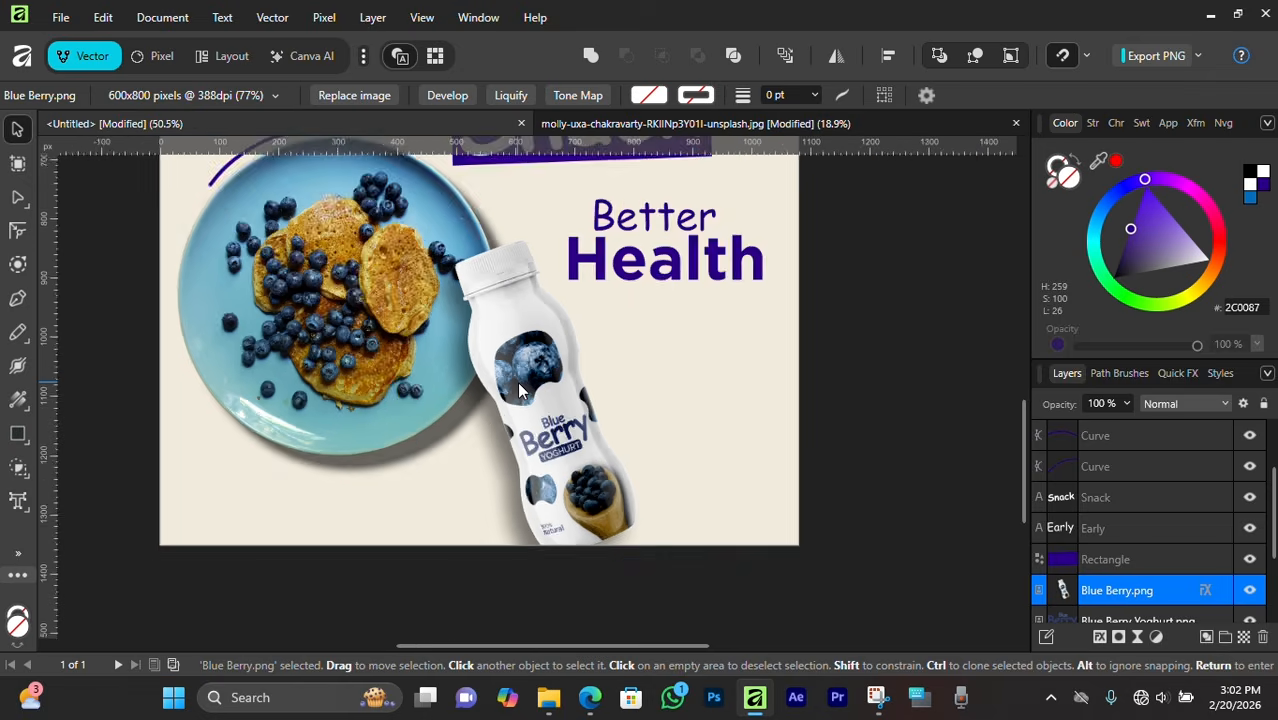
{"action": "left_click", "coordinate": [707, 322]}
{"action": "scroll", "coordinate": [706, 323], "scroll_direction": "down", "scroll_amount": 3}
{"action": "scroll", "coordinate": [470, 373], "scroll_direction": "up", "scroll_amount": 3}
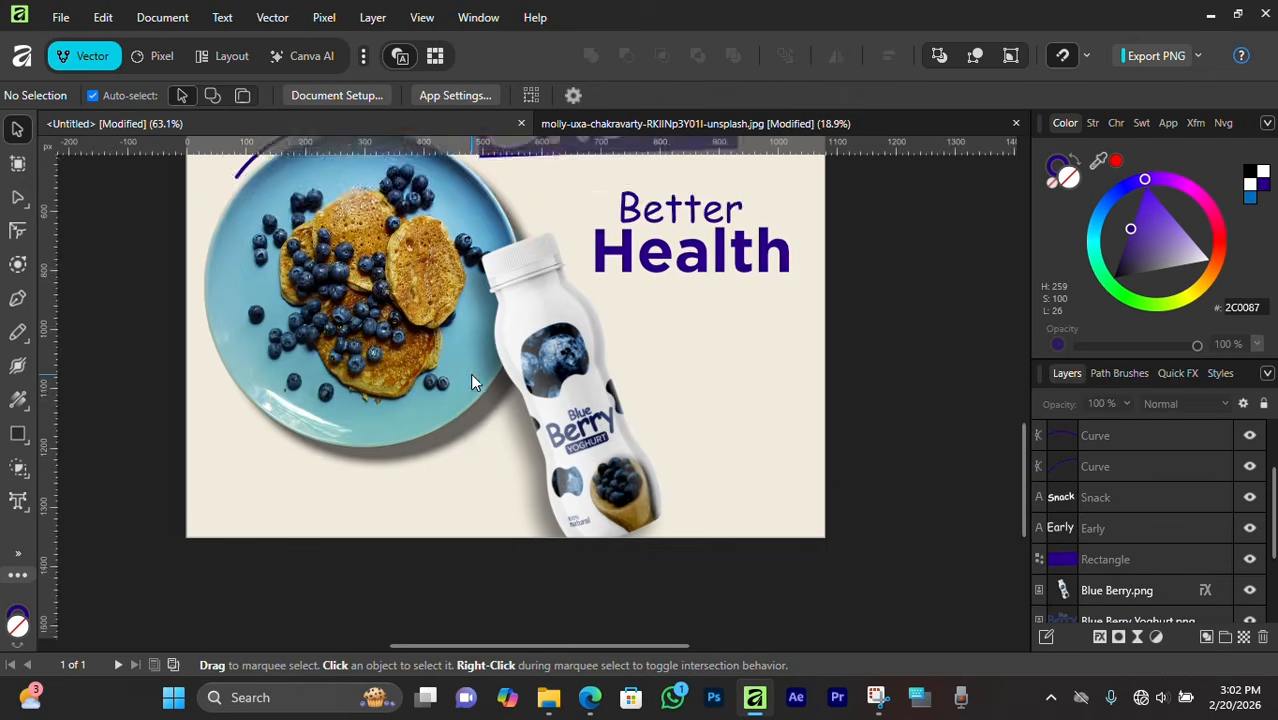
Duplicate the accent curve above the plate, rotate the copy 180° and place it below the plate's lower-right rim.
{"action": "scroll", "coordinate": [451, 392], "scroll_direction": "up", "scroll_amount": 4}
{"action": "left_click_drag", "start_coordinate": [257, 251], "coordinate": [457, 548]}
{"action": "scroll", "coordinate": [346, 555], "scroll_direction": "down", "scroll_amount": 2}
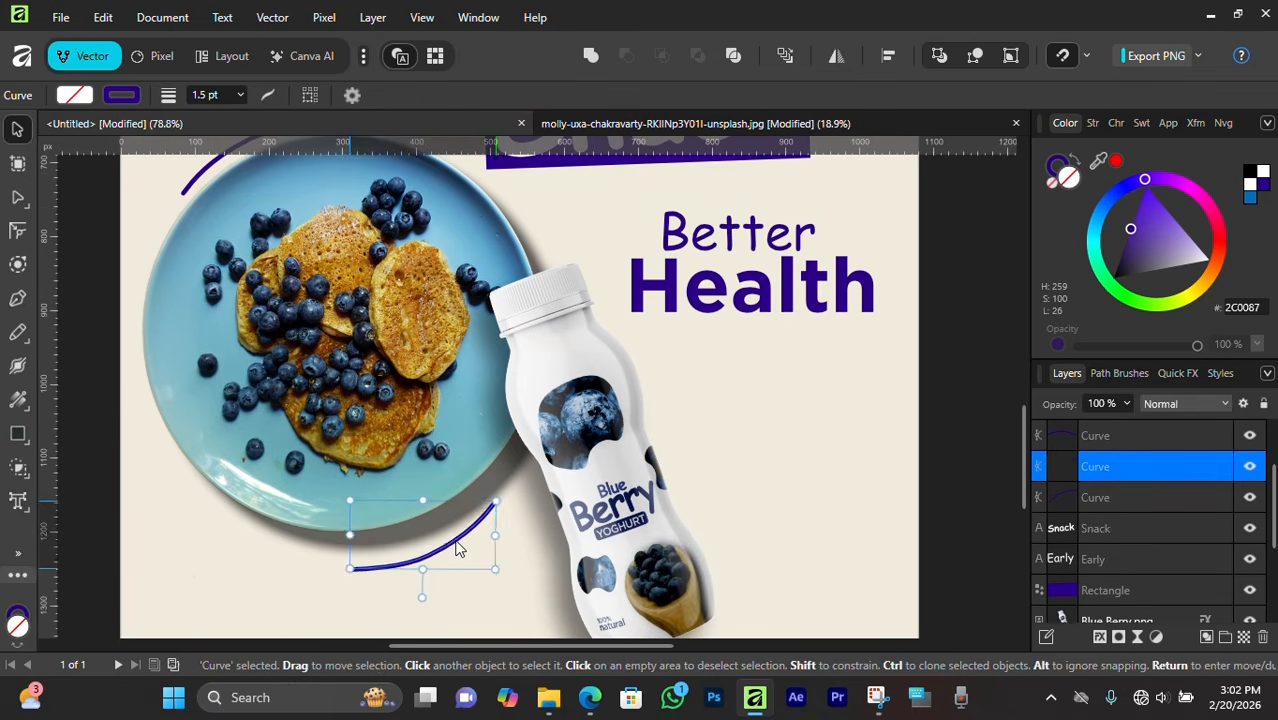
{"action": "left_click", "coordinate": [163, 580]}
{"action": "scroll", "coordinate": [352, 538], "scroll_direction": "down", "scroll_amount": 3}
Lock the plate image layer and move the lower accent curve up, closer to the plate's lower-right rim.
{"action": "scroll", "coordinate": [352, 538], "scroll_direction": "up", "scroll_amount": 5}
{"action": "left_click", "coordinate": [1224, 590]}
{"action": "left_click", "coordinate": [570, 517]}
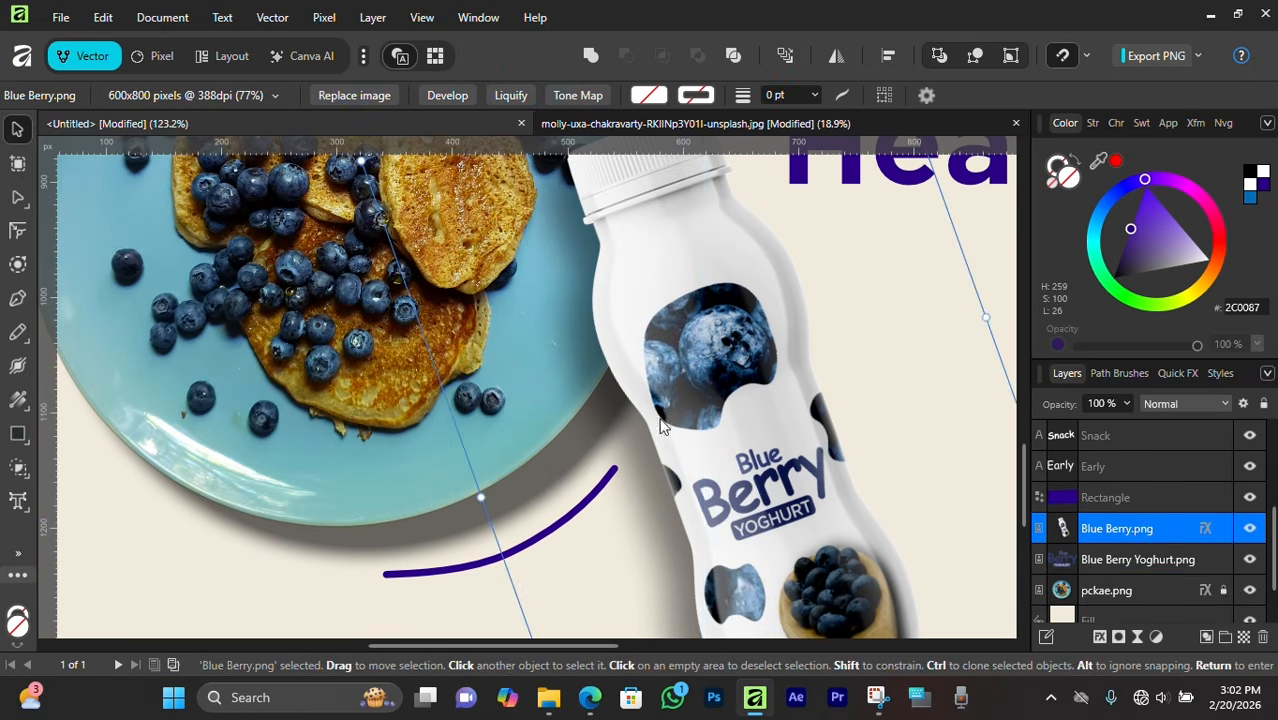
{"action": "scroll", "coordinate": [410, 543], "scroll_direction": "down", "scroll_amount": 3}
{"action": "left_click", "coordinate": [410, 557]}
{"action": "left_click_drag", "start_coordinate": [473, 572], "coordinate": [475, 540]}
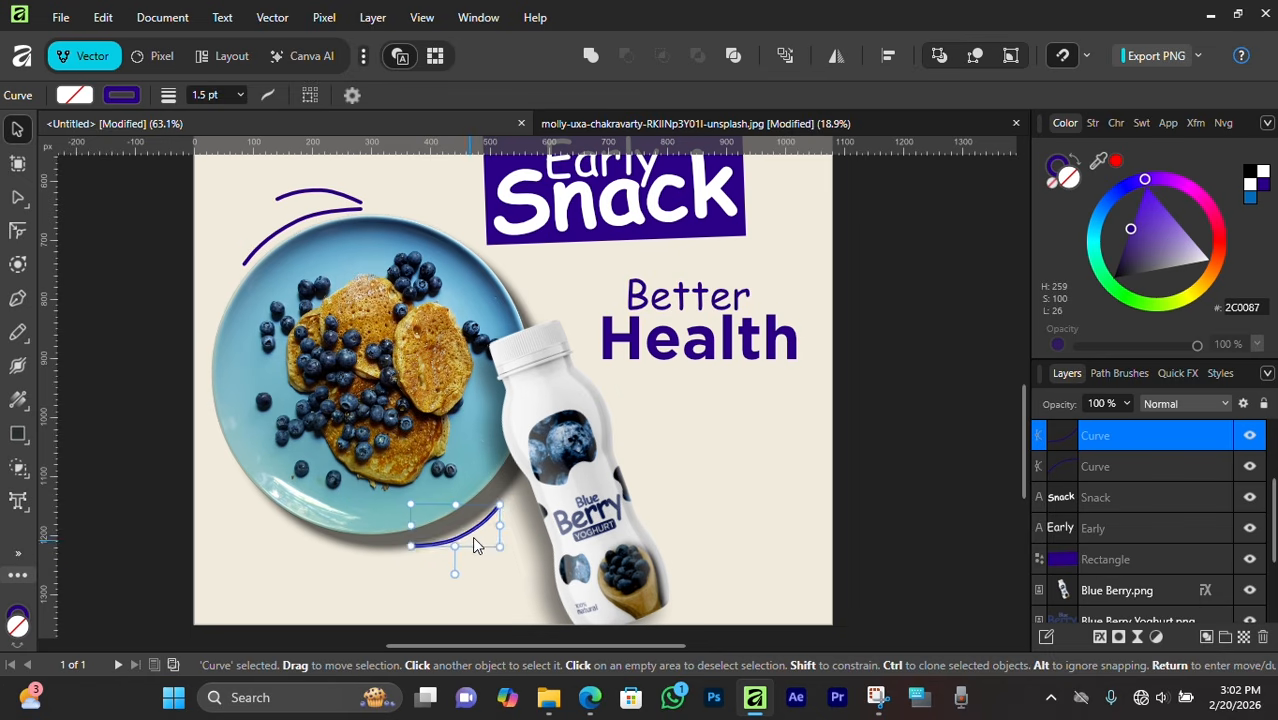
{"action": "left_click", "coordinate": [900, 437]}
{"action": "scroll", "coordinate": [590, 473], "scroll_direction": "down", "scroll_amount": 5}
{"action": "scroll", "coordinate": [590, 473], "scroll_direction": "up", "scroll_amount": 5}
{"action": "scroll", "coordinate": [479, 350], "scroll_direction": "up", "scroll_amount": 1}
Lower the top edge of the purple headline rectangle to make it about 183 px high.
{"action": "left_click_drag", "start_coordinate": [596, 338], "coordinate": [518, 529]}
{"action": "scroll", "coordinate": [519, 257], "scroll_direction": "up", "scroll_amount": 2}
{"action": "left_click", "coordinate": [604, 267]}
{"action": "left_click_drag", "start_coordinate": [601, 261], "coordinate": [600, 277]}
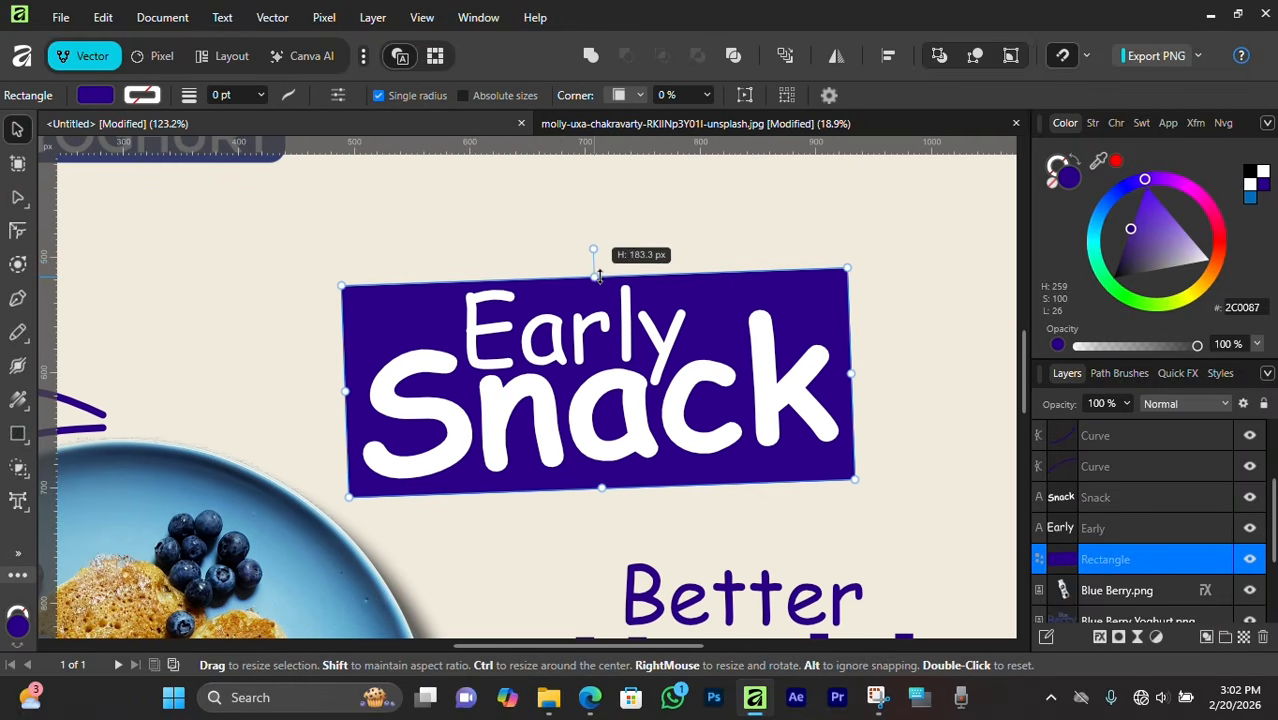
{"action": "left_click", "coordinate": [735, 222]}
{"action": "scroll", "coordinate": [724, 370], "scroll_direction": "down", "scroll_amount": 4}
{"action": "scroll", "coordinate": [724, 374], "scroll_direction": "up", "scroll_amount": 2}
{"action": "left_click_drag", "start_coordinate": [770, 258], "coordinate": [619, 457]}
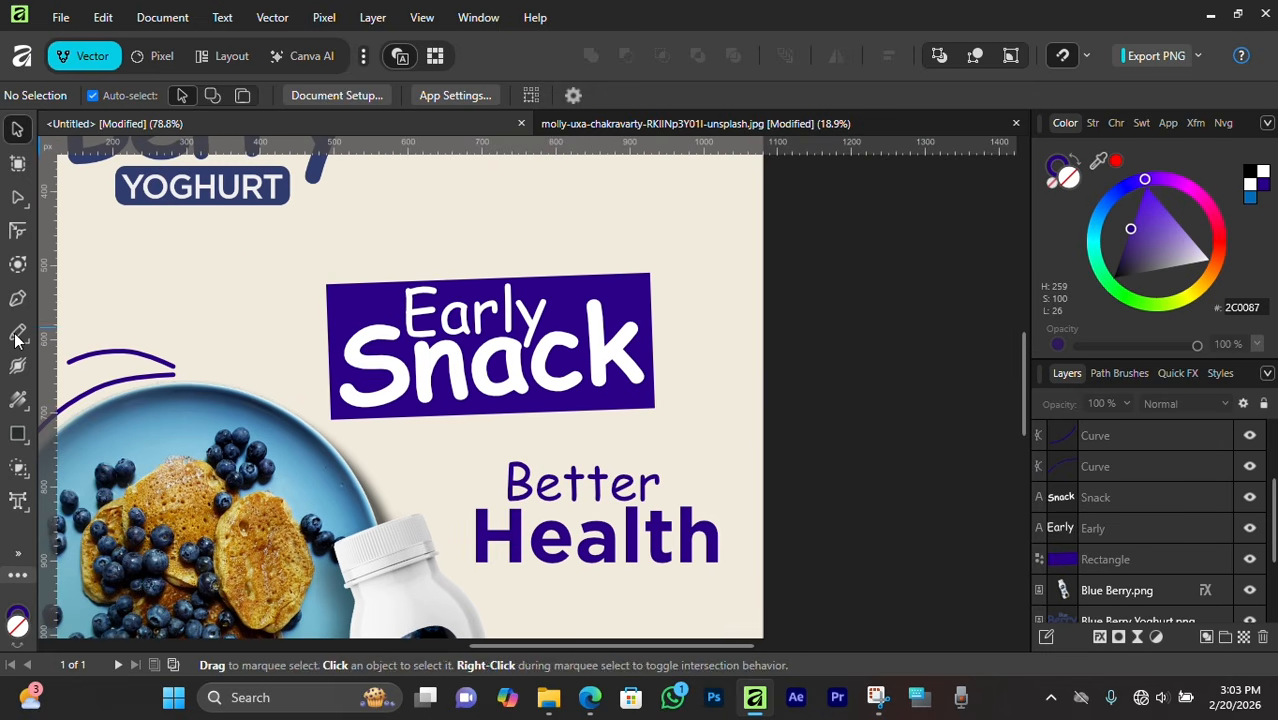
Draw an open Pen curve from beside "Snack", bulging right and bending down towards "Better".
{"action": "left_click", "coordinate": [17, 298]}
{"action": "left_click_drag", "start_coordinate": [712, 367], "coordinate": [710, 364]}
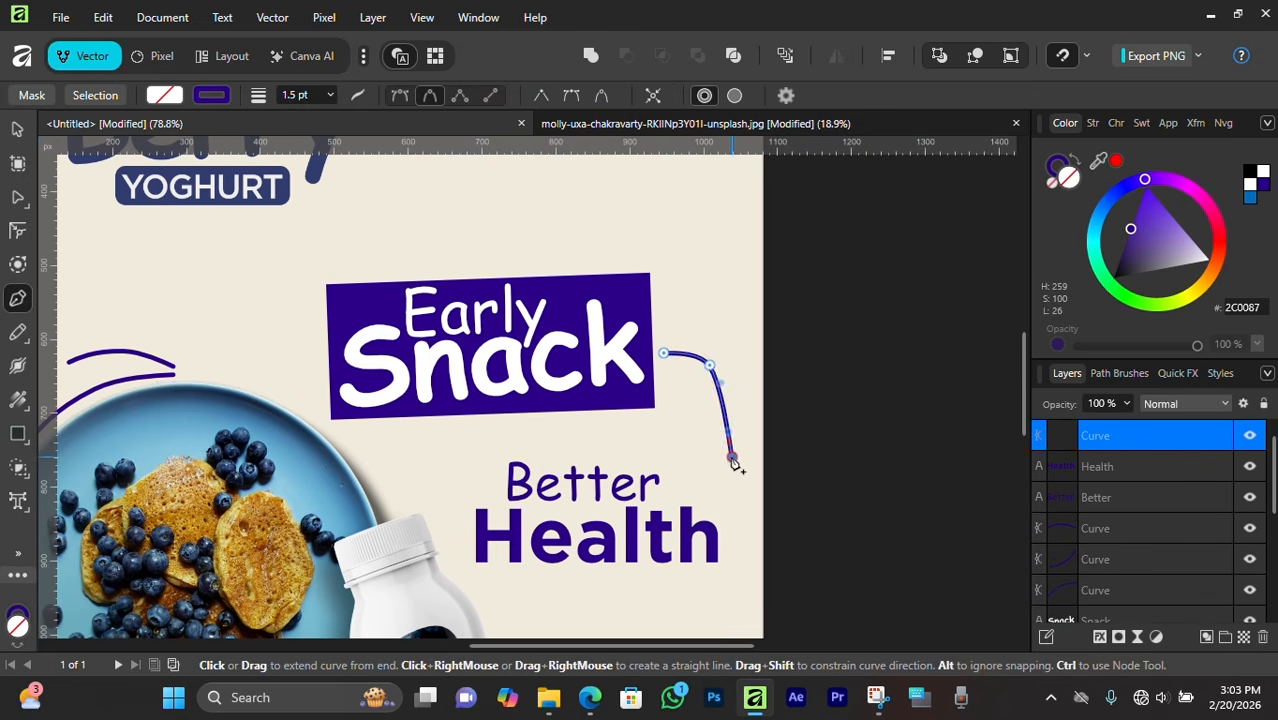
{"action": "scroll", "coordinate": [690, 393], "scroll_direction": "up", "scroll_amount": 1}
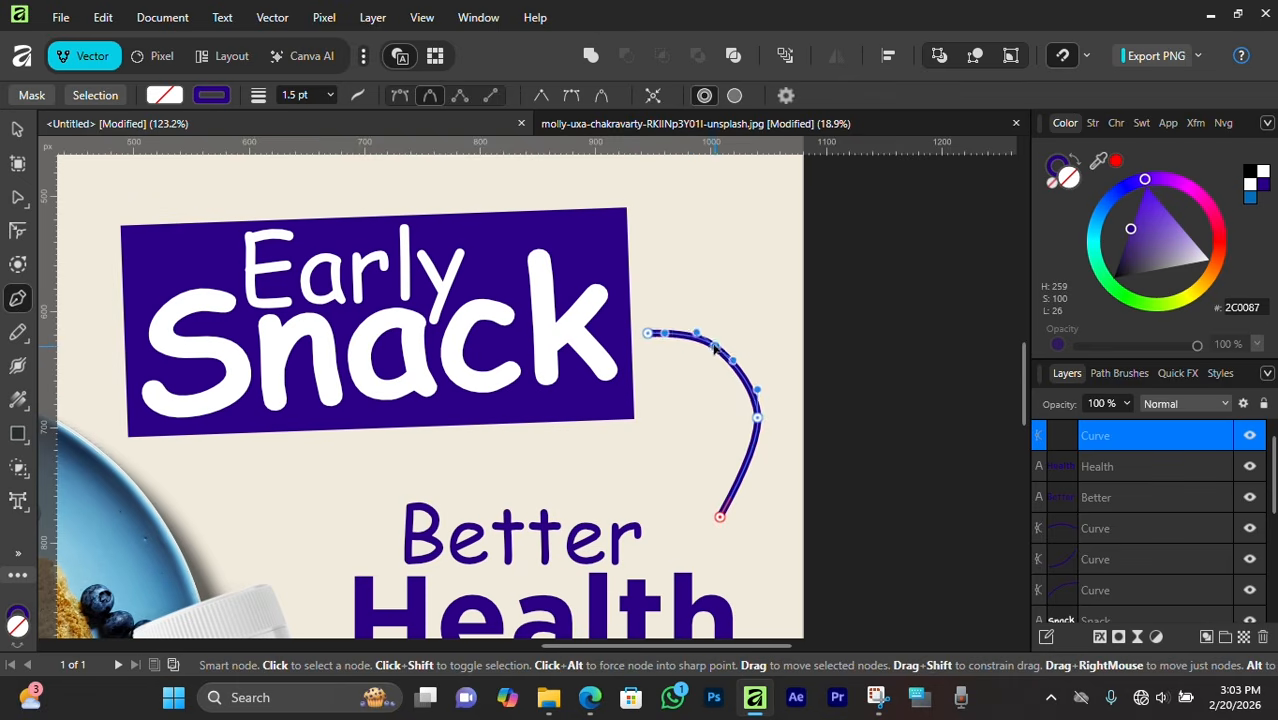
Reshape the new curve by adjusting its nodes and pulling its lower end closer to "Better" for a smoother arc.
{"action": "left_click", "coordinate": [647, 324]}
{"action": "scroll", "coordinate": [727, 408], "scroll_direction": "up", "scroll_amount": 2}
{"action": "key", "text": "Escape"}
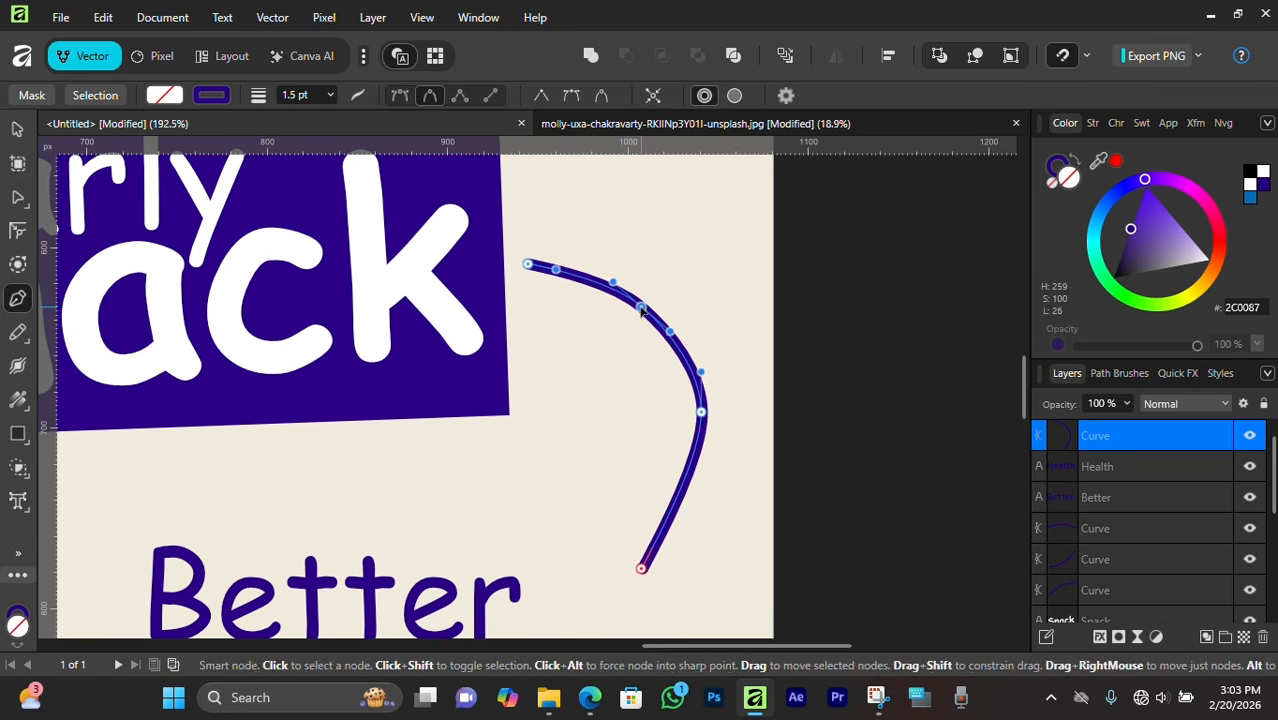
{"action": "left_click_drag", "start_coordinate": [582, 605], "coordinate": [600, 562]}
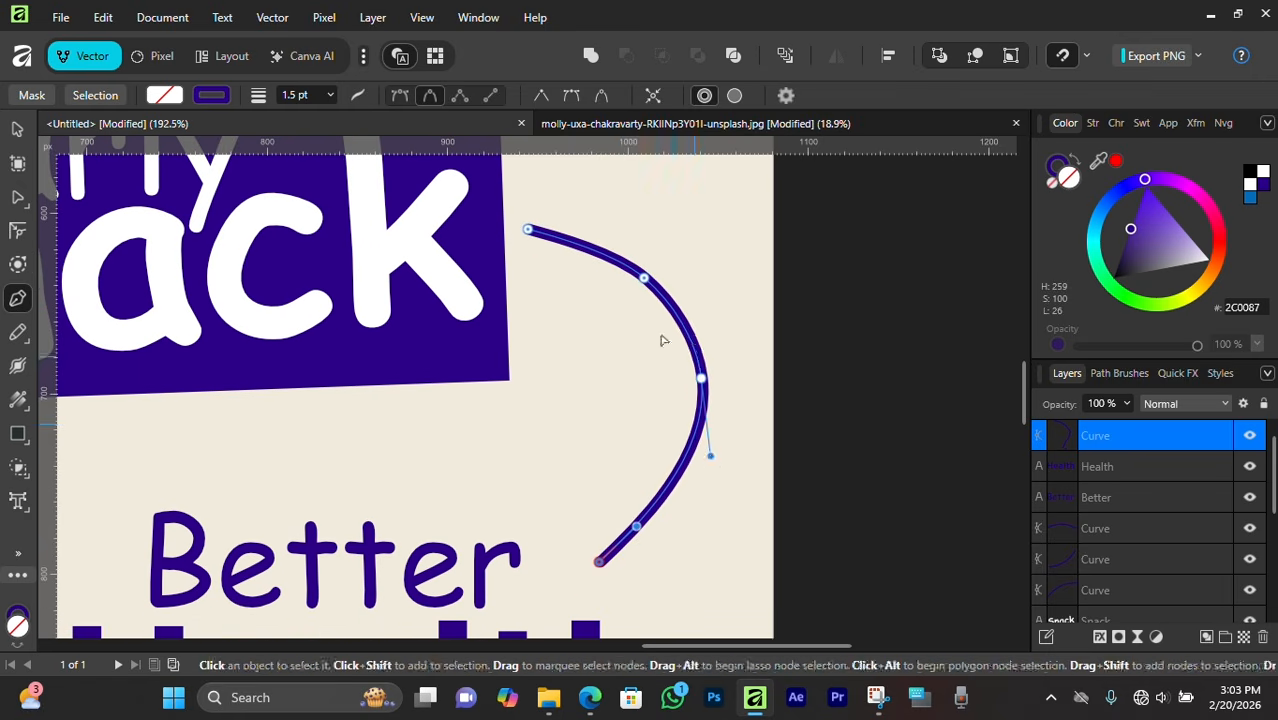
{"action": "scroll", "coordinate": [660, 341], "scroll_direction": "down", "scroll_amount": 2}
{"action": "scroll", "coordinate": [656, 339], "scroll_direction": "up", "scroll_amount": 1}
{"action": "scroll", "coordinate": [583, 259], "scroll_direction": "up", "scroll_amount": 1}
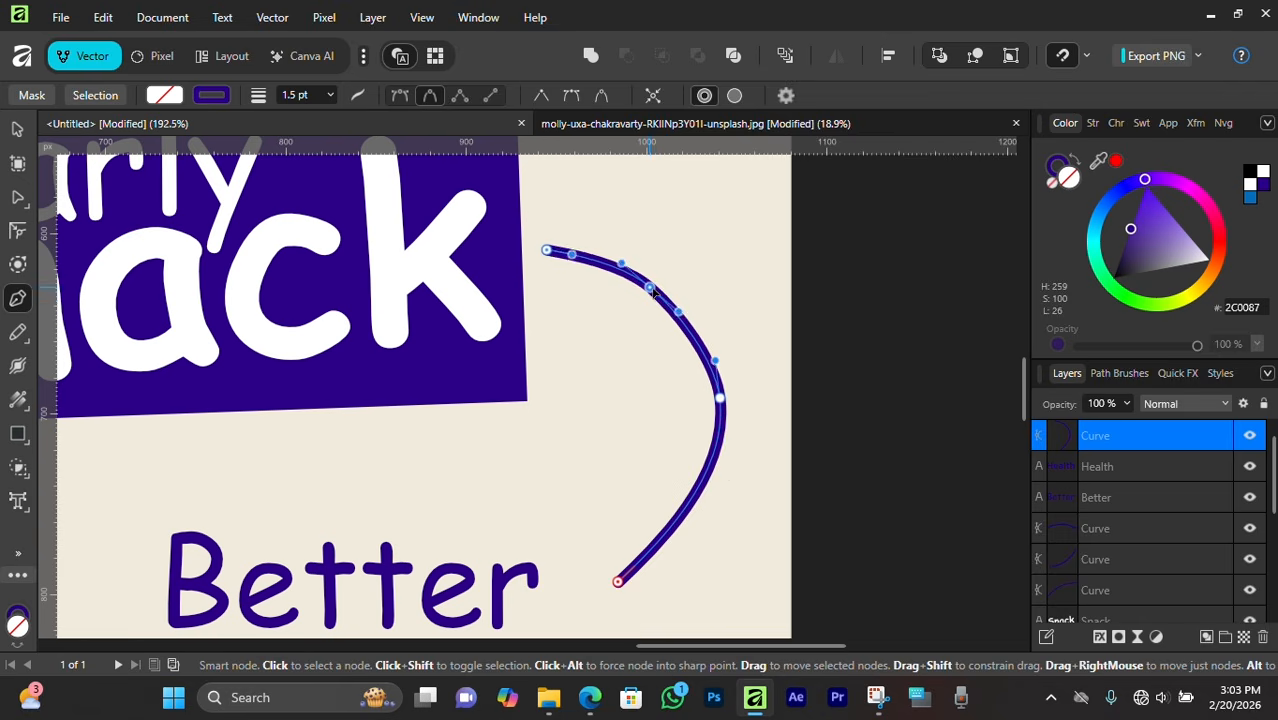
{"action": "left_click_drag", "start_coordinate": [651, 308], "coordinate": [649, 310]}
{"action": "scroll", "coordinate": [649, 308], "scroll_direction": "down", "scroll_amount": 5}
{"action": "scroll", "coordinate": [641, 320], "scroll_direction": "up", "scroll_amount": 1}
{"action": "left_click", "coordinate": [18, 130]}
{"action": "scroll", "coordinate": [650, 375], "scroll_direction": "up", "scroll_amount": 4}
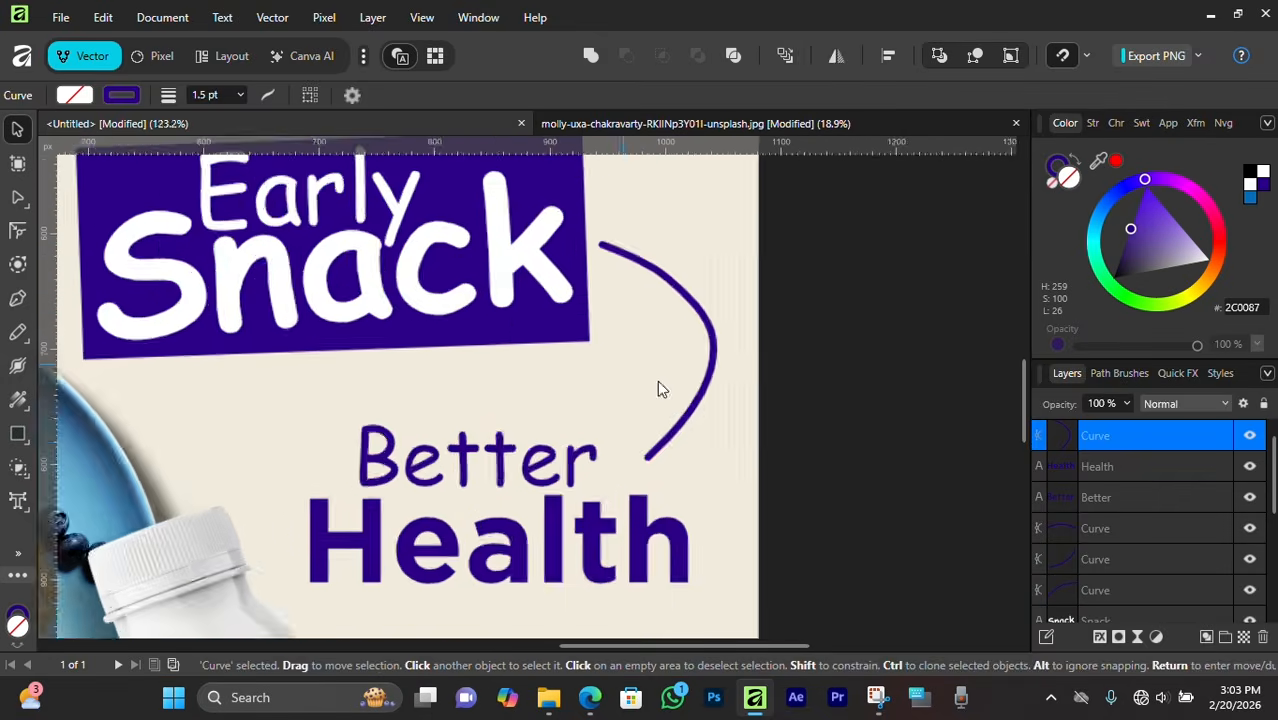
Draw a closed triangular arrowhead with the Pen tool at the curve's lower end, pointing towards "Health".
{"action": "left_click", "coordinate": [808, 392]}
{"action": "key", "text": "p"}
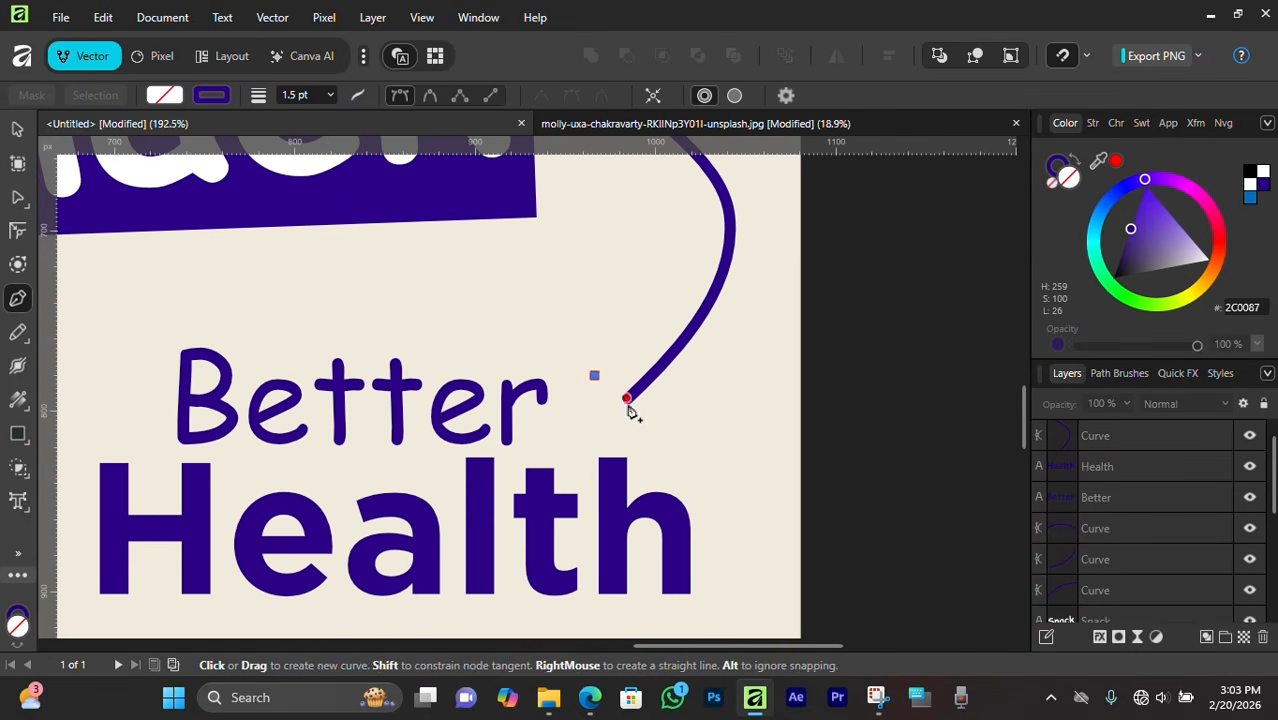
{"action": "left_click", "coordinate": [655, 425]}
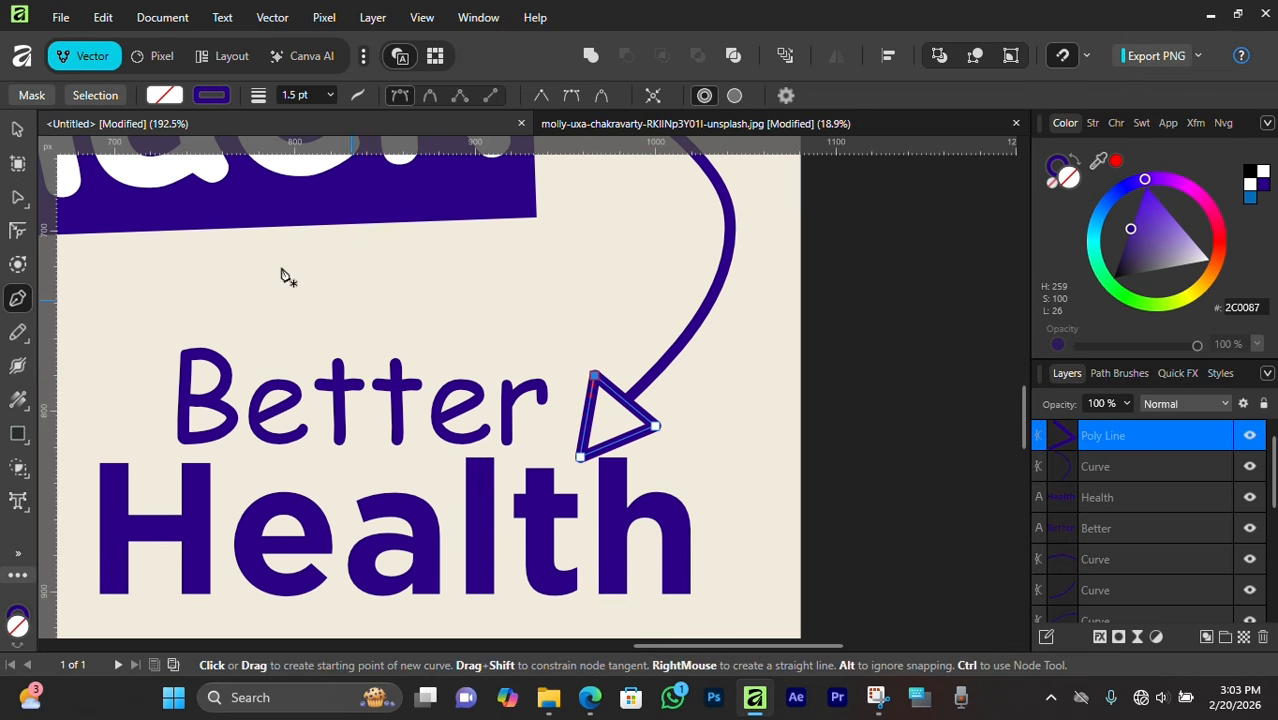
{"action": "left_click", "coordinate": [17, 129]}
{"action": "scroll", "coordinate": [718, 365], "scroll_direction": "down", "scroll_amount": 5}
{"action": "scroll", "coordinate": [713, 373], "scroll_direction": "up", "scroll_amount": 5}
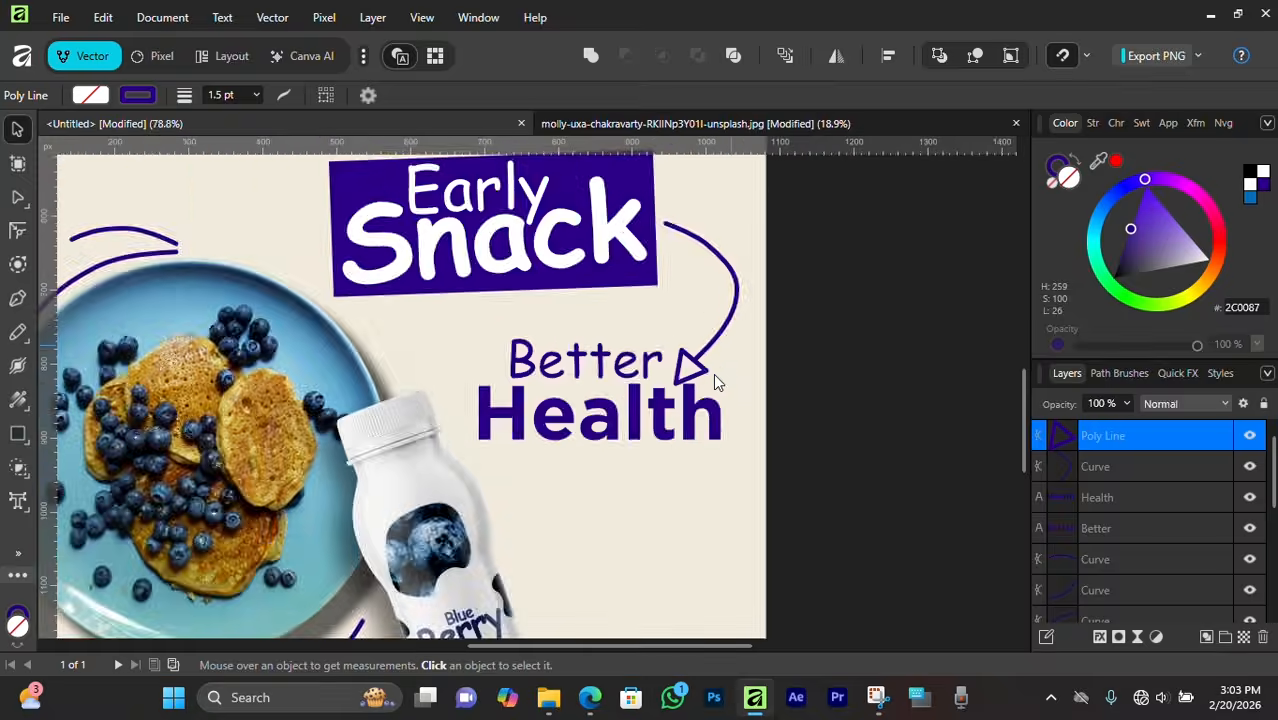
Group the curve with its triangular arrowhead and scale the group down to about 208 px high.
{"action": "scroll", "coordinate": [760, 300], "scroll_direction": "up", "scroll_amount": 3}
{"action": "left_click_drag", "start_coordinate": [792, 250], "coordinate": [677, 585]}
{"action": "right_click", "coordinate": [1147, 449]}
{"action": "left_click", "coordinate": [1070, 359]}
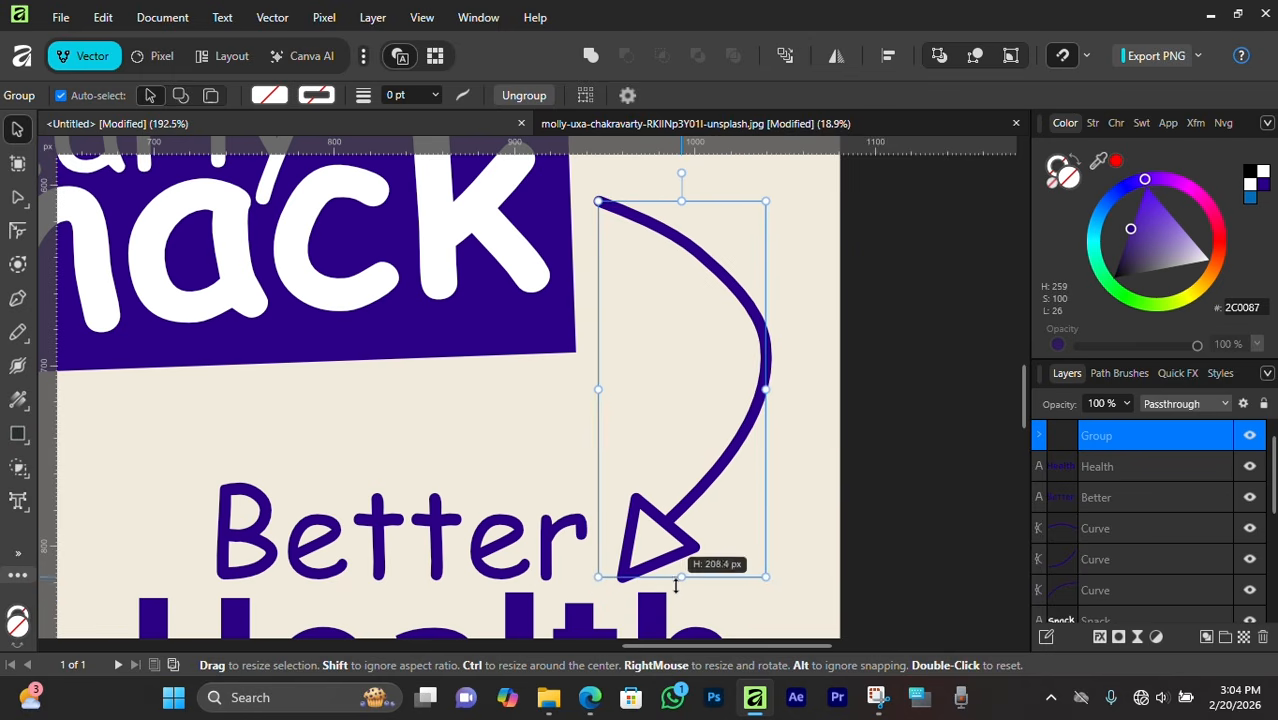
{"action": "left_click", "coordinate": [637, 465]}
{"action": "scroll", "coordinate": [635, 467], "scroll_direction": "down", "scroll_amount": 7}
{"action": "scroll", "coordinate": [635, 462], "scroll_direction": "down", "scroll_amount": 3}
{"action": "scroll", "coordinate": [417, 374], "scroll_direction": "up", "scroll_amount": 3}
Move the bottle slightly up and left so its base clears the poster's bottom edge.
{"action": "left_click_drag", "start_coordinate": [535, 327], "coordinate": [533, 476]}
{"action": "scroll", "coordinate": [562, 442], "scroll_direction": "down", "scroll_amount": 4}
{"action": "scroll", "coordinate": [561, 452], "scroll_direction": "up", "scroll_amount": 5}
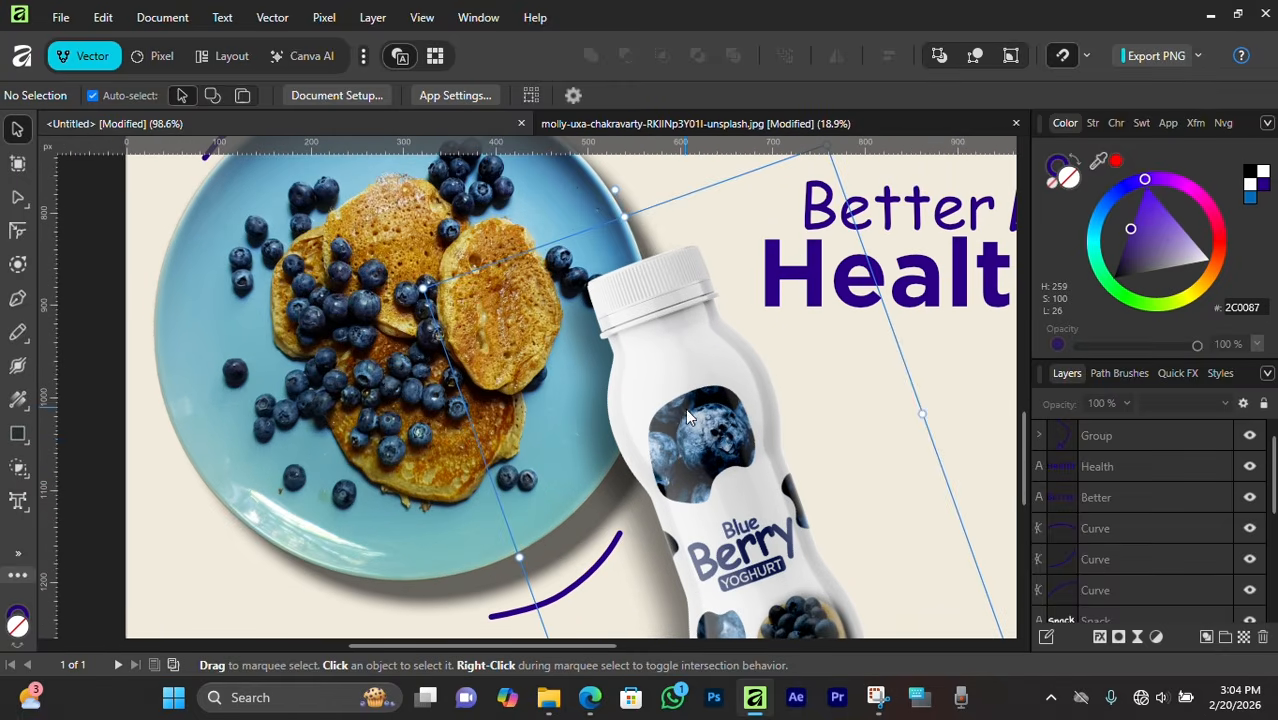
{"action": "left_click", "coordinate": [713, 420]}
{"action": "left_click_drag", "start_coordinate": [713, 413], "coordinate": [699, 391]}
{"action": "scroll", "coordinate": [699, 391], "scroll_direction": "down", "scroll_amount": 5}
{"action": "scroll", "coordinate": [699, 397], "scroll_direction": "up", "scroll_amount": 2}
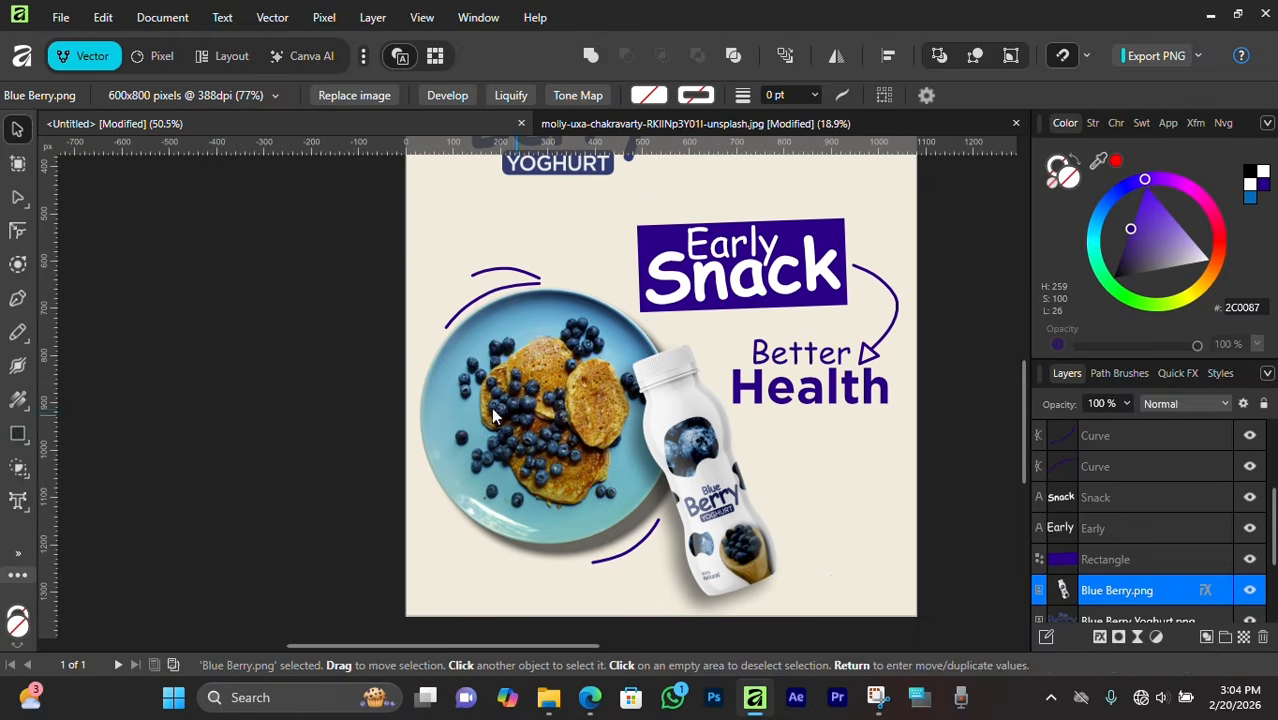
{"action": "left_click", "coordinate": [939, 401]}
{"action": "scroll", "coordinate": [675, 456], "scroll_direction": "down", "scroll_amount": 3}
{"action": "scroll", "coordinate": [675, 456], "scroll_direction": "up", "scroll_amount": 4}
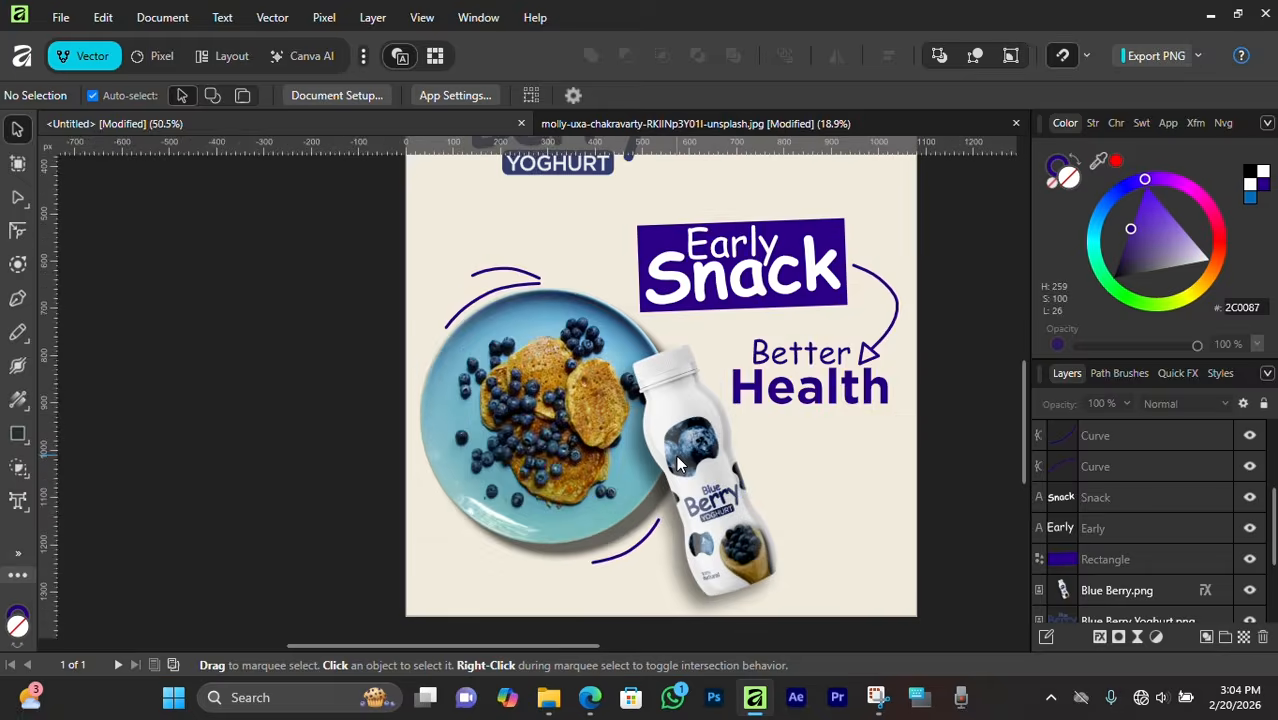
Duplicate the "Health" text, move the copy below the plate and scale it down to 11.9 pt.
{"action": "left_click_drag", "start_coordinate": [643, 490], "coordinate": [602, 378]}
{"action": "scroll", "coordinate": [526, 383], "scroll_direction": "up", "scroll_amount": 2}
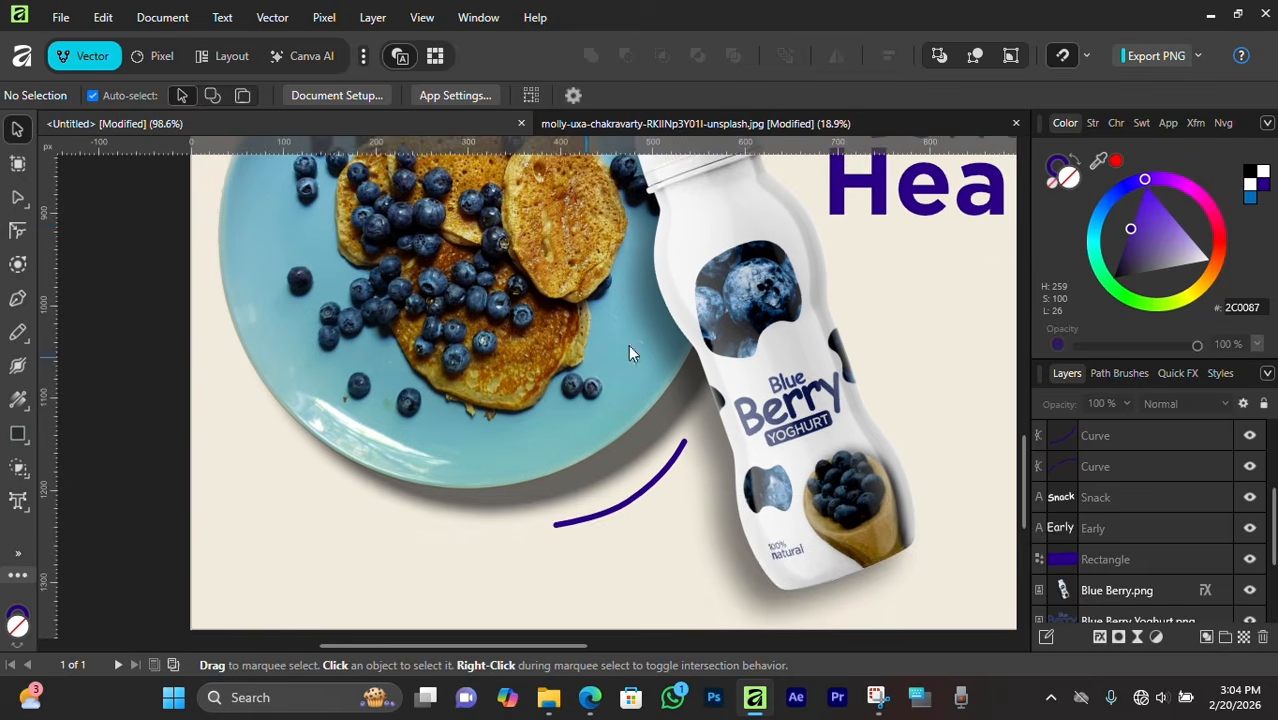
{"action": "left_click", "coordinate": [878, 222]}
{"action": "scroll", "coordinate": [880, 228], "scroll_direction": "up", "scroll_amount": 1}
{"action": "mouse_move", "coordinate": [902, 330]}
{"action": "left_mouse_down"}
{"action": "mouse_move", "coordinate": [416, 552]}
{"action": "mouse_move", "coordinate": [390, 576]}
{"action": "left_mouse_up"}
{"action": "scroll", "coordinate": [400, 560], "scroll_direction": "down", "scroll_amount": 3}
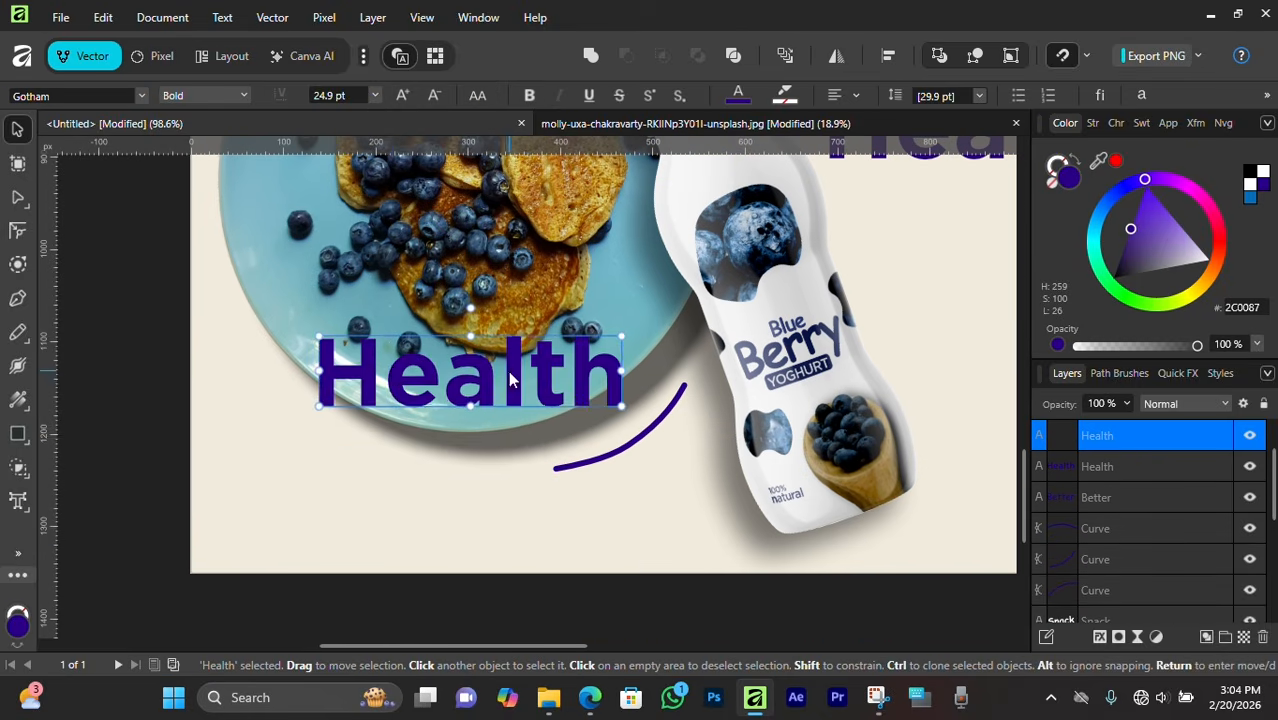
{"action": "mouse_move", "coordinate": [508, 370]}
{"action": "left_mouse_down"}
{"action": "mouse_move", "coordinate": [436, 476]}
{"action": "mouse_move", "coordinate": [402, 467]}
{"action": "left_mouse_up"}
{"action": "mouse_move", "coordinate": [438, 502]}
{"action": "left_mouse_down"}
{"action": "mouse_move", "coordinate": [406, 519]}
{"action": "mouse_move", "coordinate": [447, 512]}
{"action": "mouse_move", "coordinate": [420, 518]}
{"action": "left_mouse_up"}
Replace the copied text with "NOURISH YOUR SKIN, FEEL STRONG WITH EVERY SIP".
{"action": "double_click", "coordinate": [370, 511]}
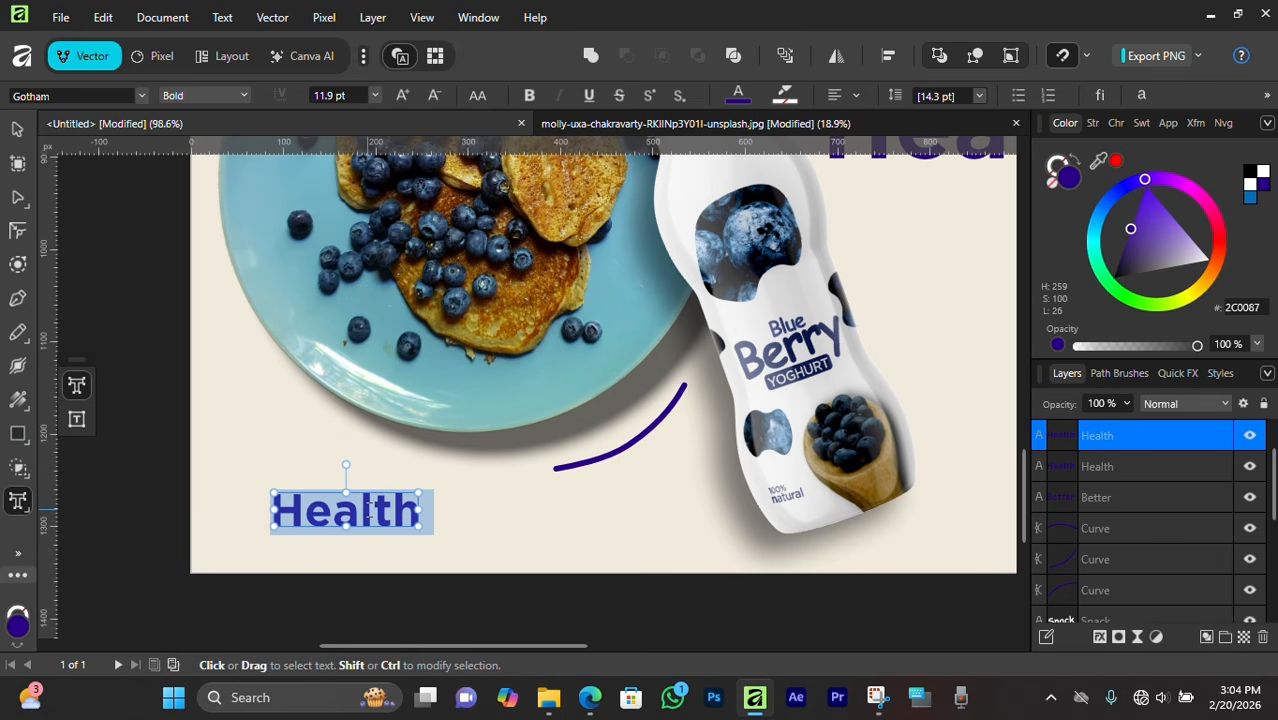
{"action": "type", "text": "e"}
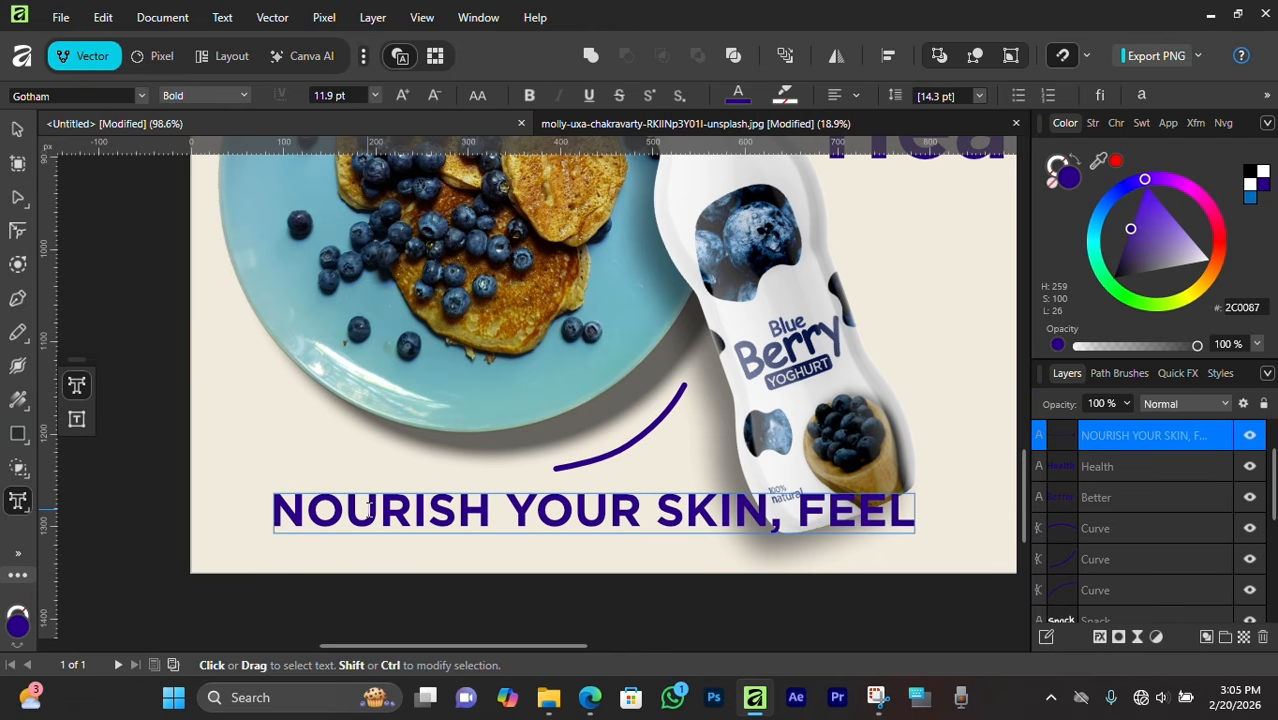
{"action": "type", "text": "TRONG W"}
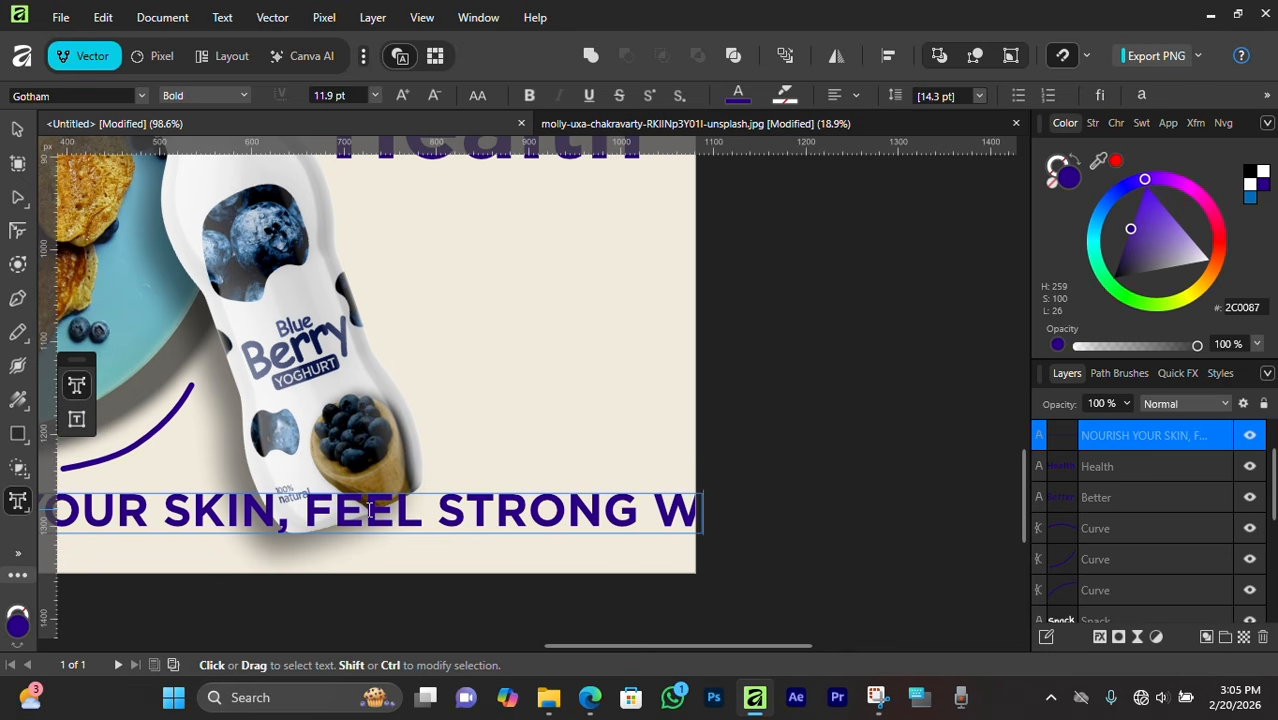
{"action": "scroll", "coordinate": [369, 510], "scroll_direction": "right", "scroll_amount": 4}
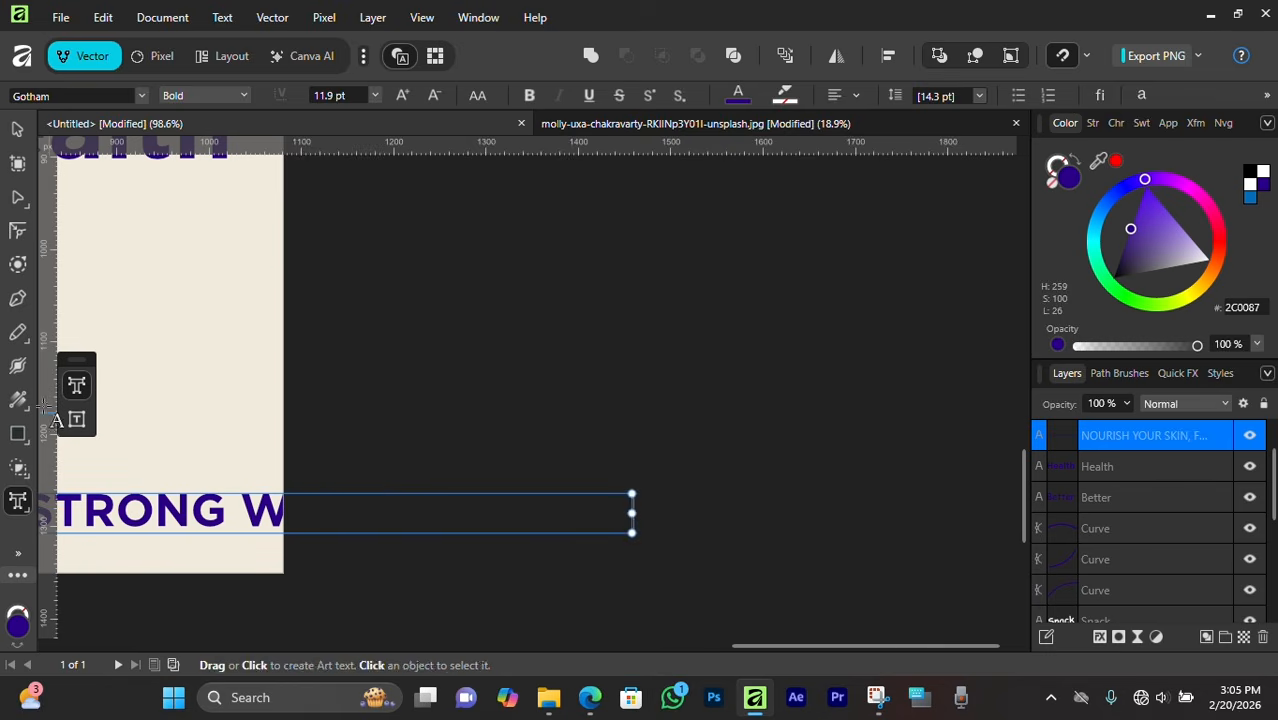
Scale the tagline down to 4.1 pt and place it below the plate near the poster's bottom edge.
{"action": "left_click", "coordinate": [15, 135]}
{"action": "left_click_drag", "start_coordinate": [356, 482], "coordinate": [998, 487]}
{"action": "left_click_drag", "start_coordinate": [714, 497], "coordinate": [359, 545]}
{"action": "left_click_drag", "start_coordinate": [431, 483], "coordinate": [648, 538]}
{"action": "scroll", "coordinate": [643, 536], "scroll_direction": "down", "scroll_amount": 6}
{"action": "scroll", "coordinate": [637, 531], "scroll_direction": "up", "scroll_amount": 3}
{"action": "scroll", "coordinate": [637, 520], "scroll_direction": "up", "scroll_amount": 1}
{"action": "scroll", "coordinate": [638, 505], "scroll_direction": "down", "scroll_amount": 1}
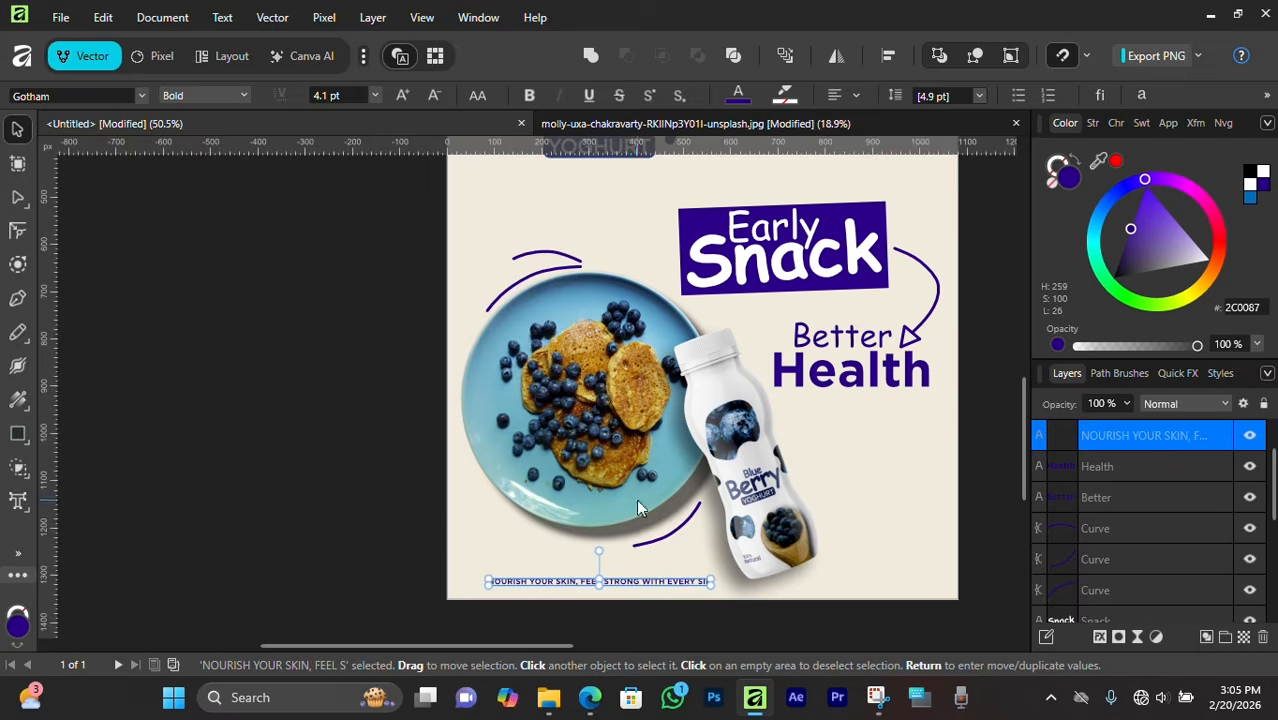
{"action": "scroll", "coordinate": [638, 509], "scroll_direction": "up", "scroll_amount": 3}
{"action": "scroll", "coordinate": [706, 420], "scroll_direction": "down", "scroll_amount": 3}
{"action": "scroll", "coordinate": [700, 410], "scroll_direction": "up", "scroll_amount": 1}
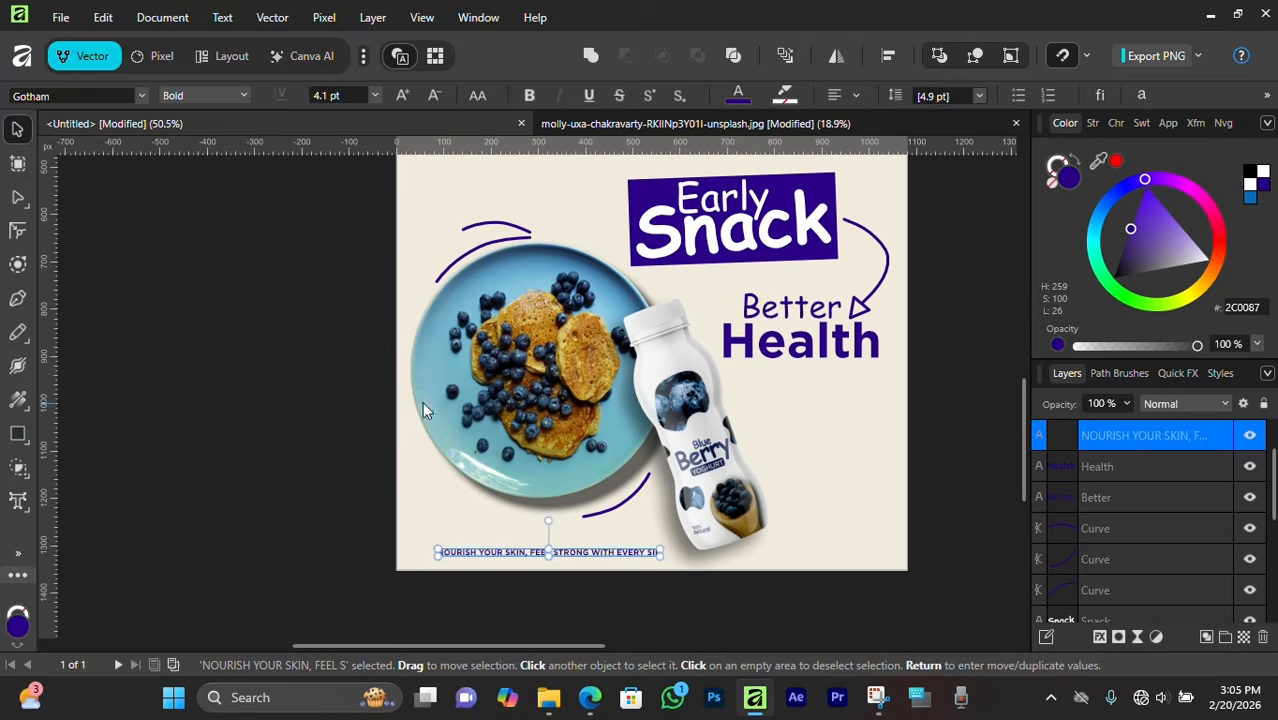
Select the plate, bottle, curves, arrow, "Early Snack" and "Better Health" together, shrink them slightly and move them up from the tagline.
{"action": "left_click_drag", "start_coordinate": [318, 302], "coordinate": [760, 526]}
{"action": "left_click_drag", "start_coordinate": [334, 218], "coordinate": [598, 476]}
{"action": "left_click", "coordinate": [962, 470]}
{"action": "scroll", "coordinate": [1088, 485], "scroll_direction": "down", "scroll_amount": 4}
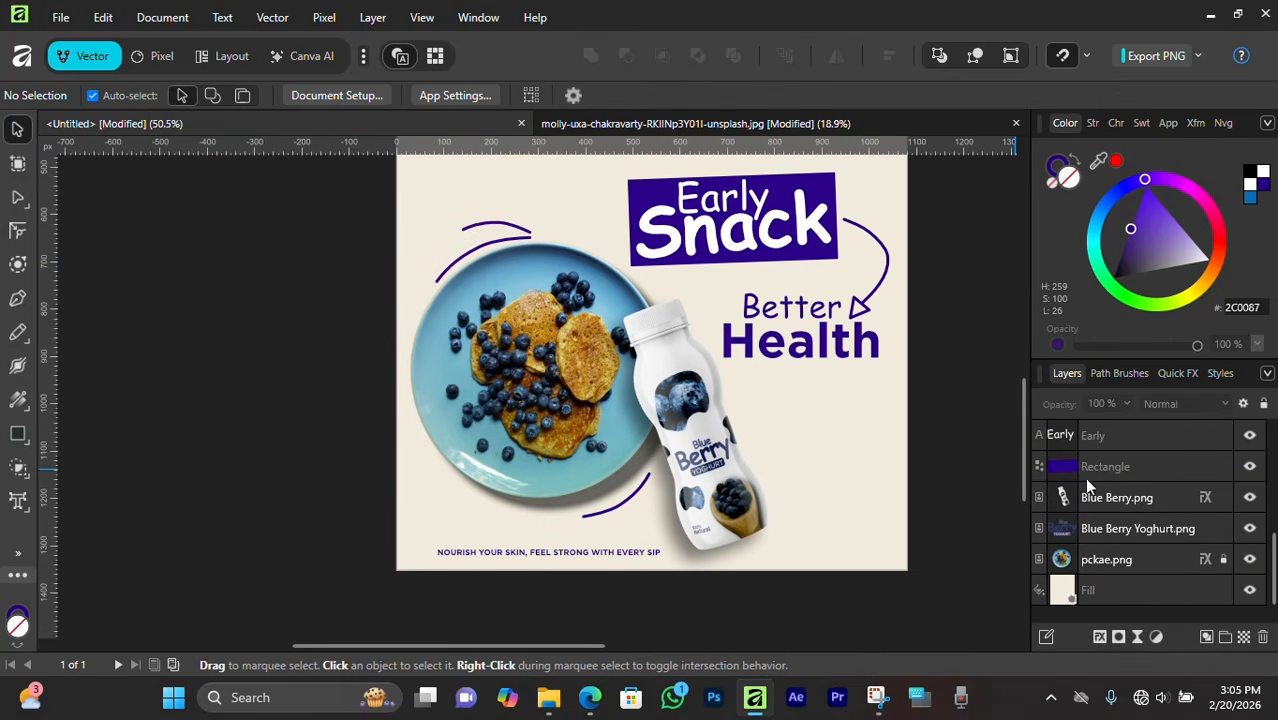
{"action": "scroll", "coordinate": [704, 410], "scroll_direction": "up", "scroll_amount": 5}
{"action": "left_click_drag", "start_coordinate": [711, 275], "coordinate": [884, 474]}
{"action": "left_click_drag", "start_coordinate": [352, 331], "coordinate": [866, 630]}
{"action": "scroll", "coordinate": [712, 468], "scroll_direction": "down", "scroll_amount": 2}
{"action": "mouse_move", "coordinate": [711, 468]}
{"action": "left_mouse_down"}
{"action": "mouse_move", "coordinate": [688, 432]}
{"action": "mouse_move", "coordinate": [706, 463]}
{"action": "mouse_move", "coordinate": [706, 451]}
{"action": "mouse_move", "coordinate": [645, 438]}
{"action": "left_mouse_up"}
{"action": "scroll", "coordinate": [706, 464], "scroll_direction": "down", "scroll_amount": 1}
{"action": "scroll", "coordinate": [706, 464], "scroll_direction": "down", "scroll_amount": 3}
{"action": "scroll", "coordinate": [700, 428], "scroll_direction": "up", "scroll_amount": 3}
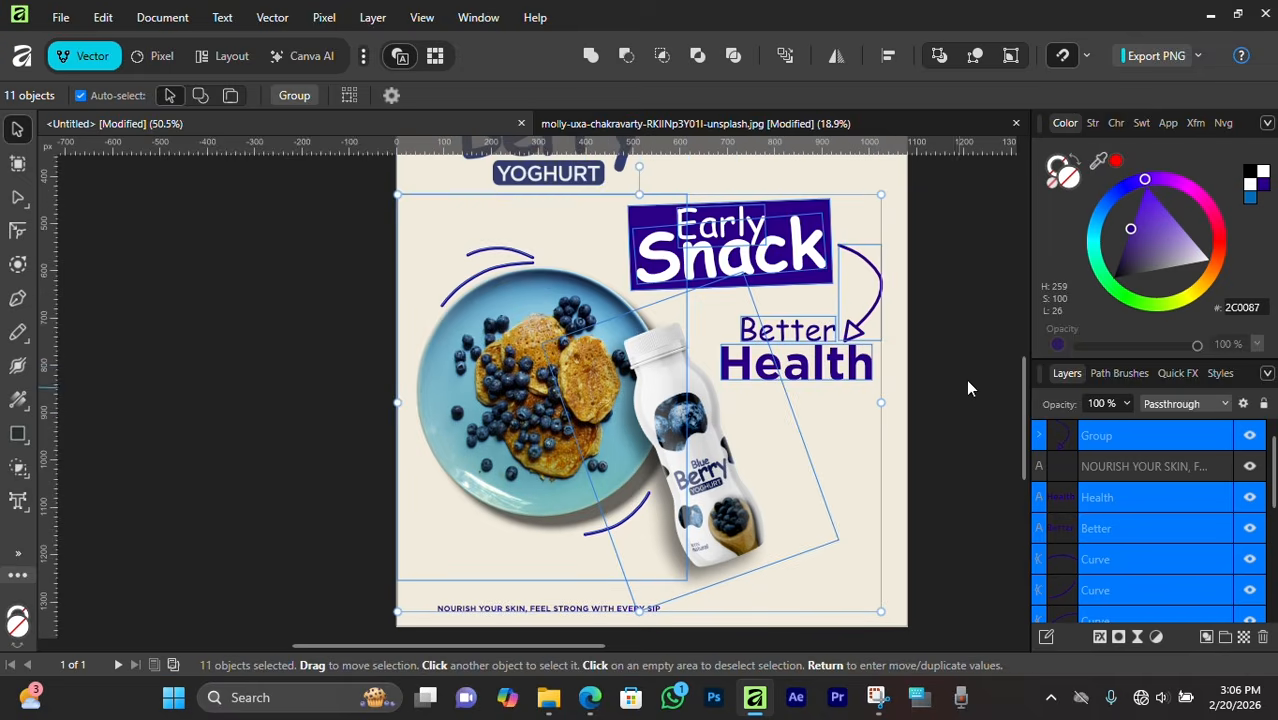
{"action": "left_click", "coordinate": [967, 381]}
{"action": "scroll", "coordinate": [651, 389], "scroll_direction": "down", "scroll_amount": 4}
{"action": "scroll", "coordinate": [581, 460], "scroll_direction": "up", "scroll_amount": 4}
Center the tagline horizontally on the poster and scale it down further, keeping it near the bottom edge.
{"action": "left_click", "coordinate": [590, 466]}
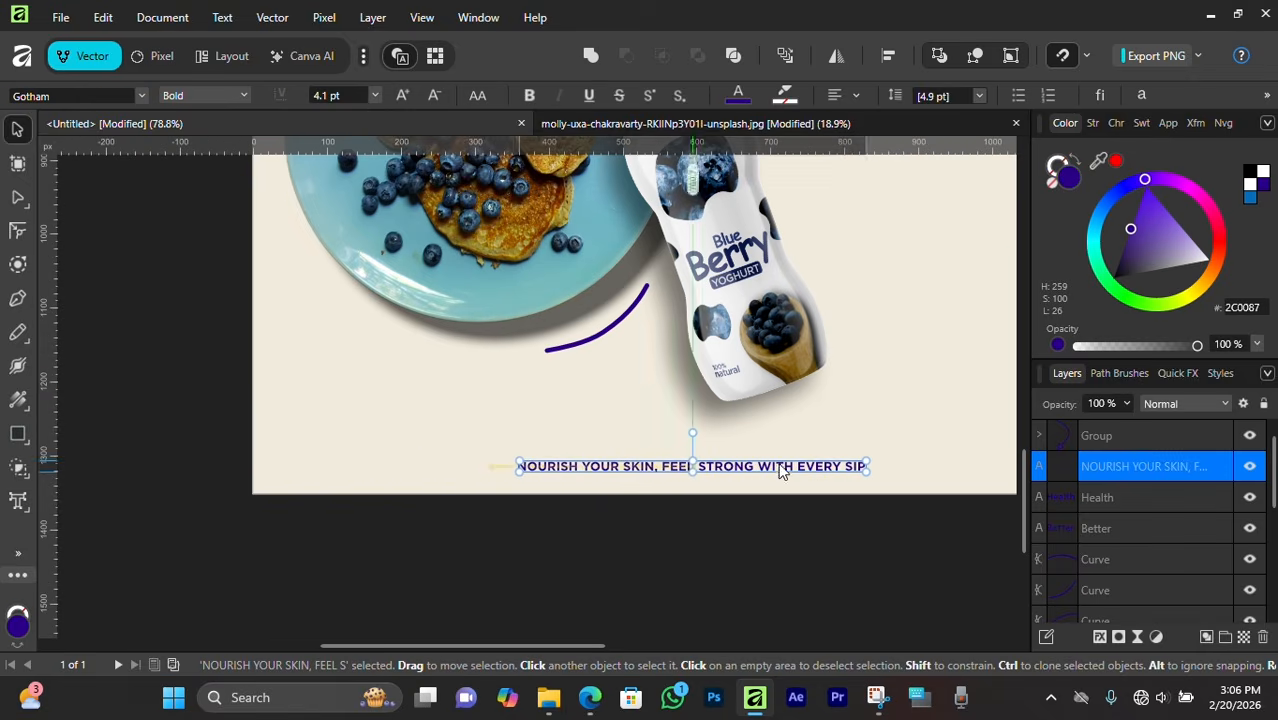
{"action": "left_click", "coordinate": [887, 56]}
{"action": "scroll", "coordinate": [662, 455], "scroll_direction": "up", "scroll_amount": 2}
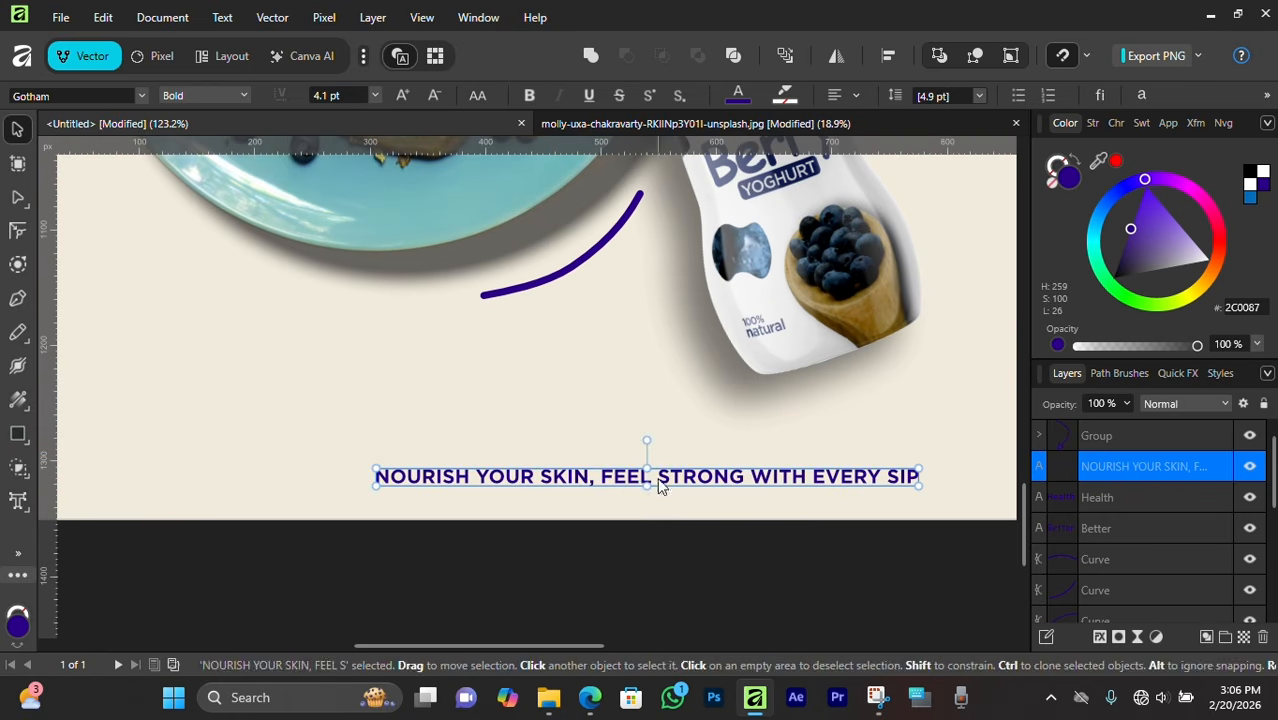
{"action": "left_click_drag", "start_coordinate": [645, 487], "coordinate": [671, 526]}
{"action": "scroll", "coordinate": [676, 503], "scroll_direction": "down", "scroll_amount": 4}
{"action": "scroll", "coordinate": [676, 503], "scroll_direction": "up", "scroll_amount": 5}
{"action": "scroll", "coordinate": [669, 528], "scroll_direction": "down", "scroll_amount": 5}
{"action": "left_click_drag", "start_coordinate": [764, 343], "coordinate": [671, 424]}
{"action": "left_click", "coordinate": [671, 422]}
{"action": "scroll", "coordinate": [671, 422], "scroll_direction": "down", "scroll_amount": 4}
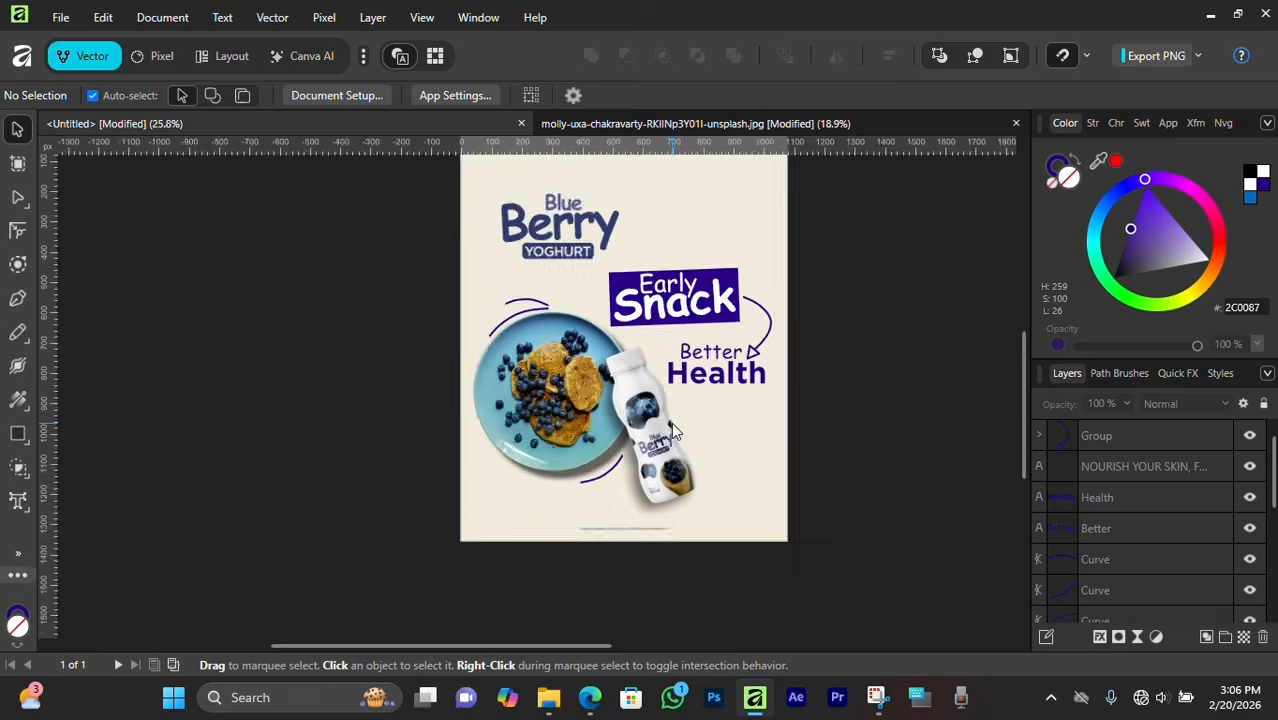
{"action": "scroll", "coordinate": [671, 422], "scroll_direction": "up", "scroll_amount": 2}
{"action": "scroll", "coordinate": [671, 422], "scroll_direction": "up", "scroll_amount": 2}
{"action": "scroll", "coordinate": [671, 422], "scroll_direction": "up", "scroll_amount": 3}
{"action": "left_click", "coordinate": [513, 40]}
{"action": "scroll", "coordinate": [623, 400], "scroll_direction": "down", "scroll_amount": 3}
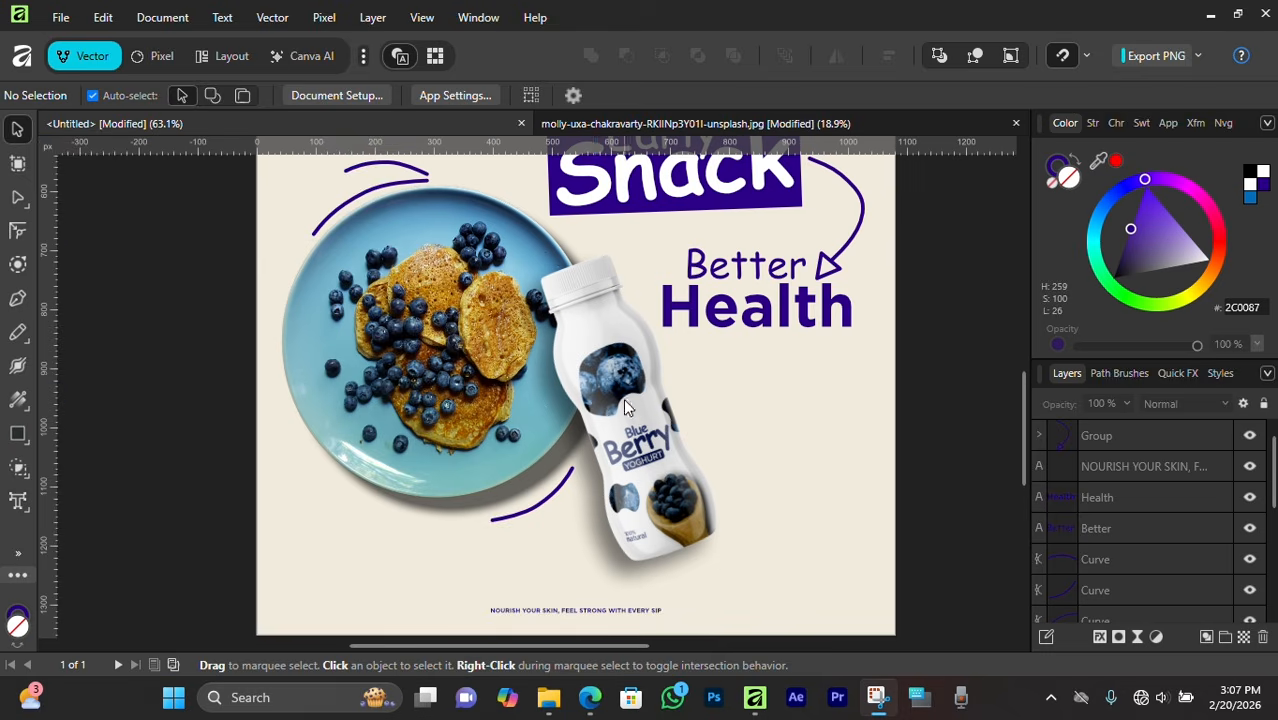
{"action": "scroll", "coordinate": [620, 398], "scroll_direction": "down", "scroll_amount": 2}
{"action": "scroll", "coordinate": [615, 394], "scroll_direction": "up", "scroll_amount": 2}
Place the blueberry image berry.png on the poster.
{"action": "left_click", "coordinate": [60, 17]}
{"action": "left_click", "coordinate": [195, 416]}
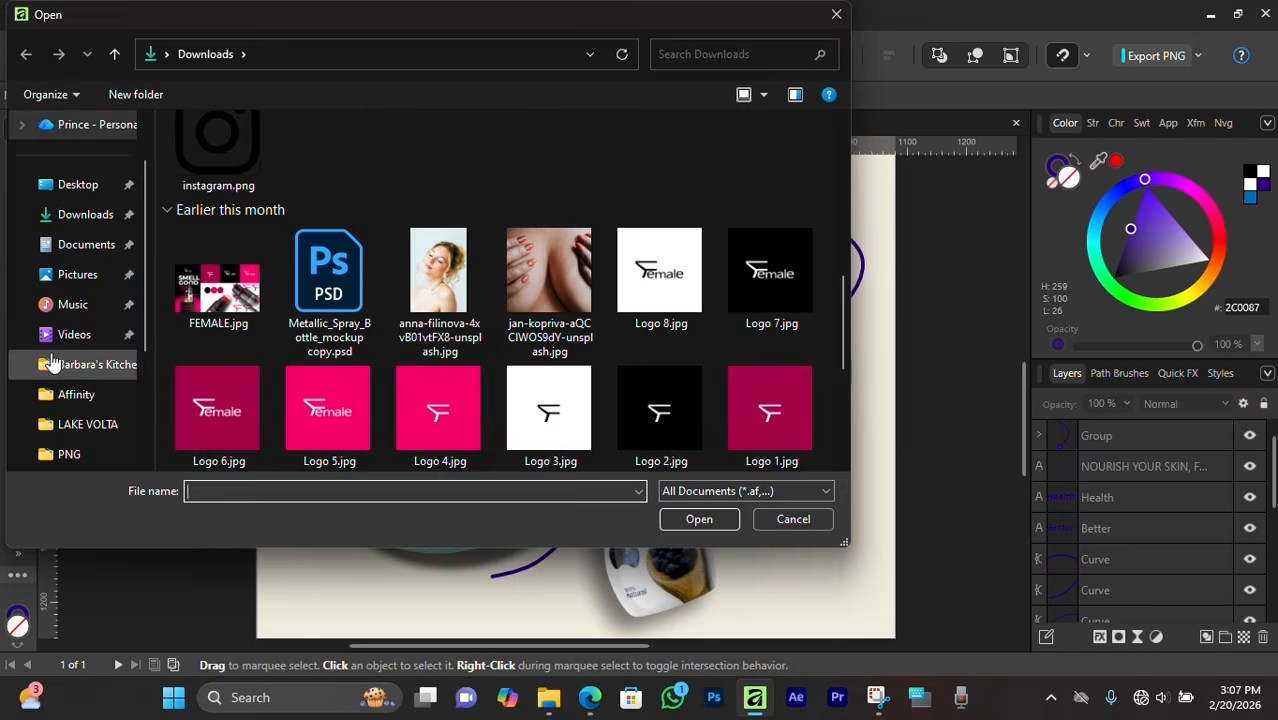
{"action": "left_click", "coordinate": [69, 424]}
{"action": "scroll", "coordinate": [420, 312], "scroll_direction": "down", "scroll_amount": 1}
{"action": "scroll", "coordinate": [420, 312], "scroll_direction": "down", "scroll_amount": 1}
{"action": "left_click", "coordinate": [329, 165]}
{"action": "left_click", "coordinate": [705, 519]}
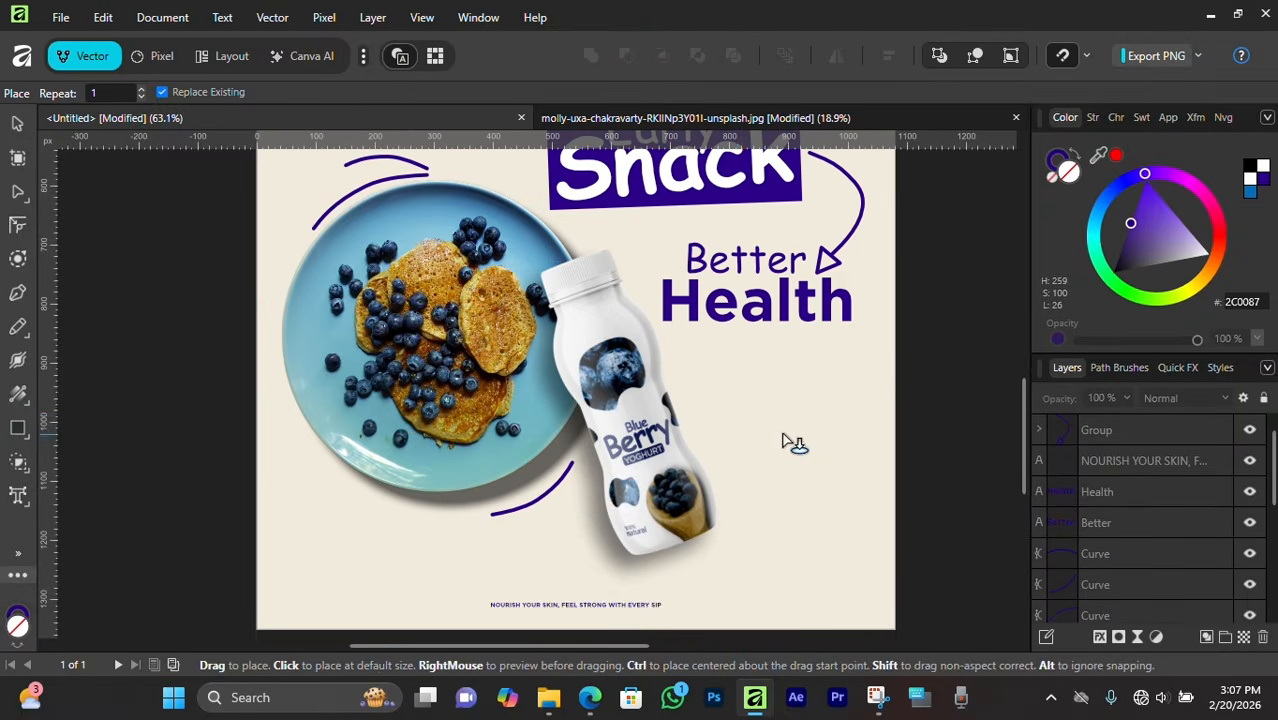
{"action": "left_click", "coordinate": [751, 433]}
Scale the blueberry down to a small accent, position it to the right of the bottle below "Health" and rotate it clockwise.
{"action": "scroll", "coordinate": [700, 408], "scroll_direction": "down", "scroll_amount": 4}
{"action": "left_click_drag", "start_coordinate": [425, 419], "coordinate": [818, 419]}
{"action": "left_click_drag", "start_coordinate": [855, 397], "coordinate": [631, 405]}
{"action": "scroll", "coordinate": [632, 400], "scroll_direction": "up", "scroll_amount": 2}
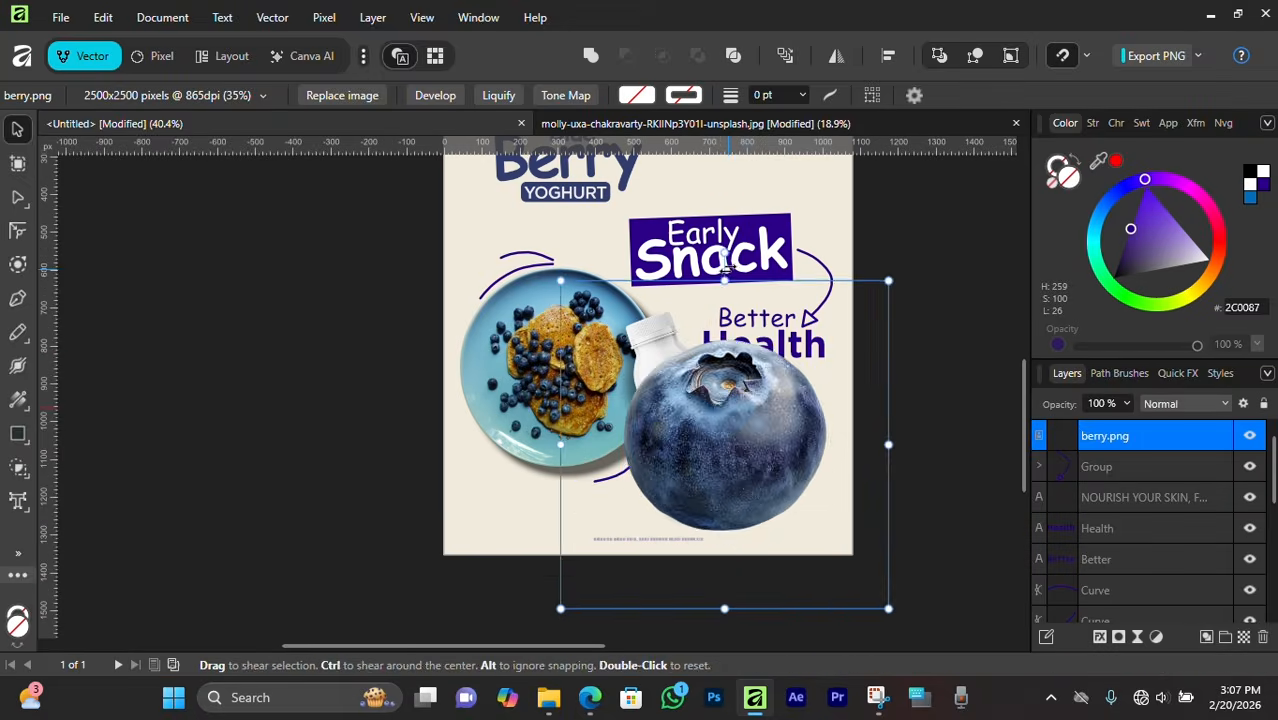
{"action": "left_click_drag", "start_coordinate": [562, 443], "coordinate": [738, 443]}
{"action": "scroll", "coordinate": [735, 522], "scroll_direction": "up", "scroll_amount": 3}
{"action": "left_click_drag", "start_coordinate": [830, 424], "coordinate": [838, 455]}
{"action": "left_click_drag", "start_coordinate": [808, 338], "coordinate": [834, 467]}
{"action": "left_click_drag", "start_coordinate": [828, 515], "coordinate": [893, 428]}
{"action": "left_click_drag", "start_coordinate": [873, 352], "coordinate": [907, 376]}
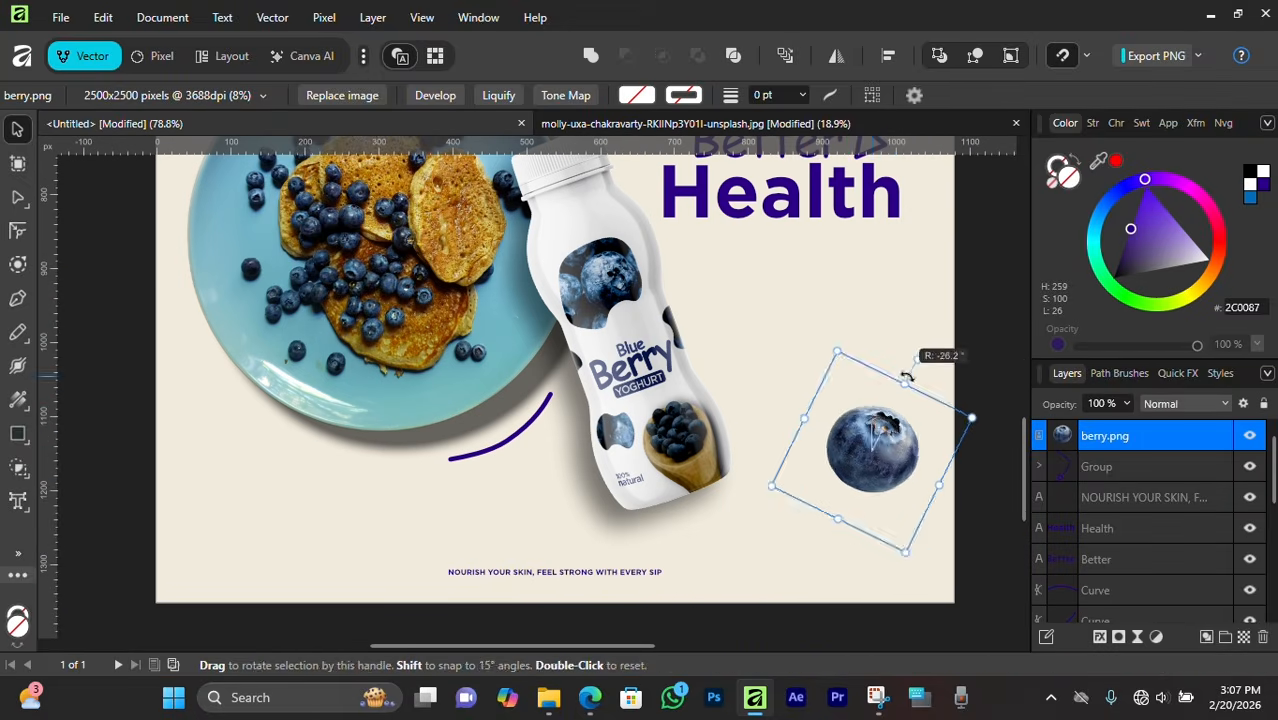
Add an outer shadow to the blueberry with 61% opacity, 16.6 px radius, 15.4 px offset and a 270° angle.
{"action": "left_click", "coordinate": [1099, 637]}
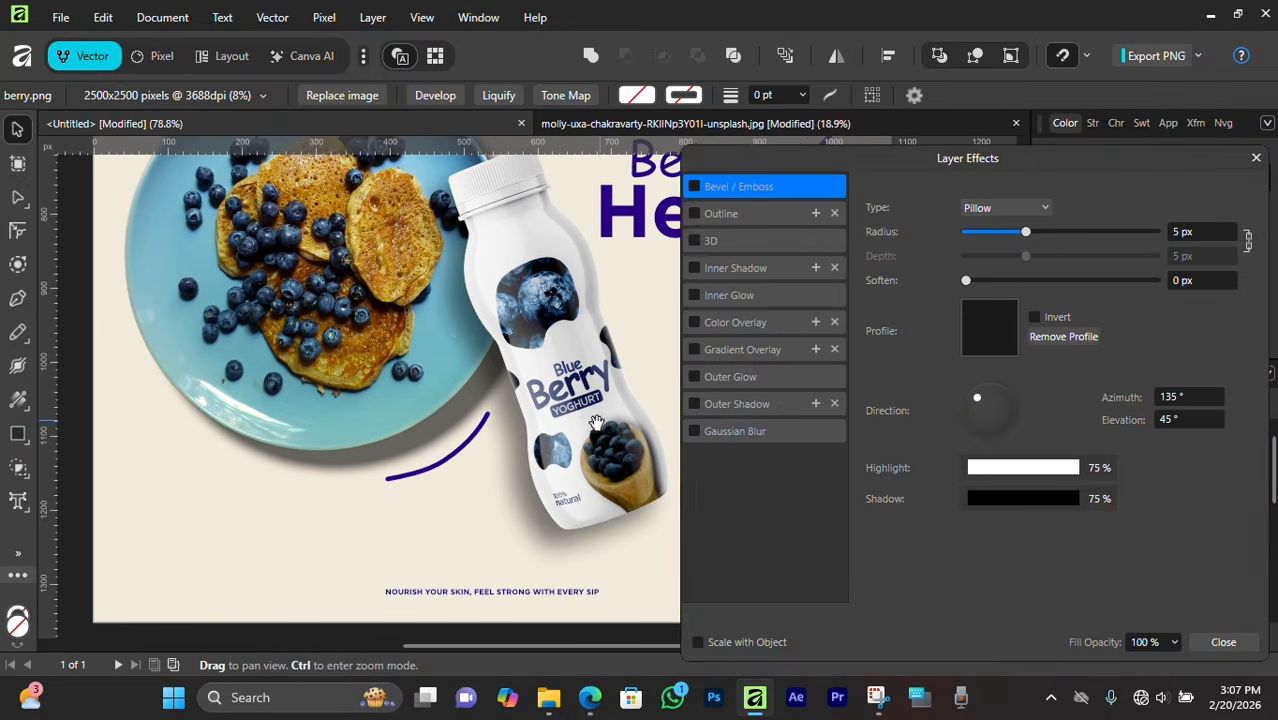
{"action": "left_click", "coordinate": [737, 404]}
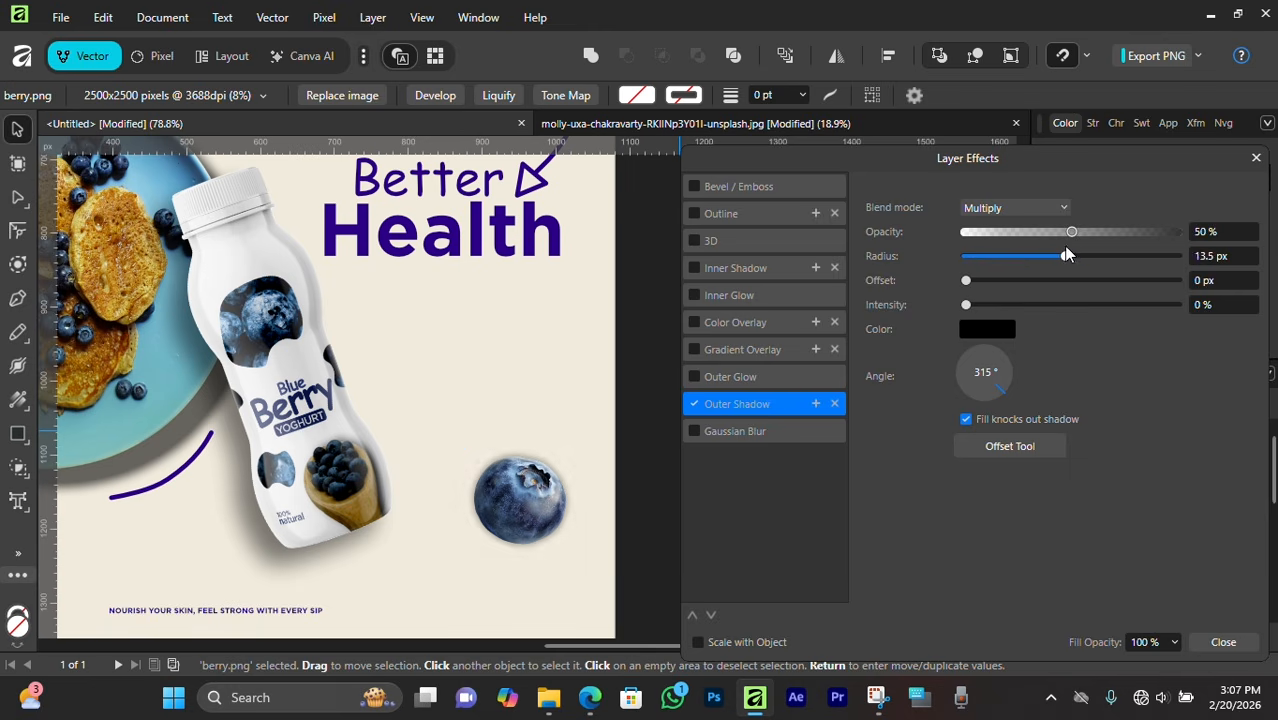
{"action": "left_click_drag", "start_coordinate": [1030, 282], "coordinate": [1062, 315]}
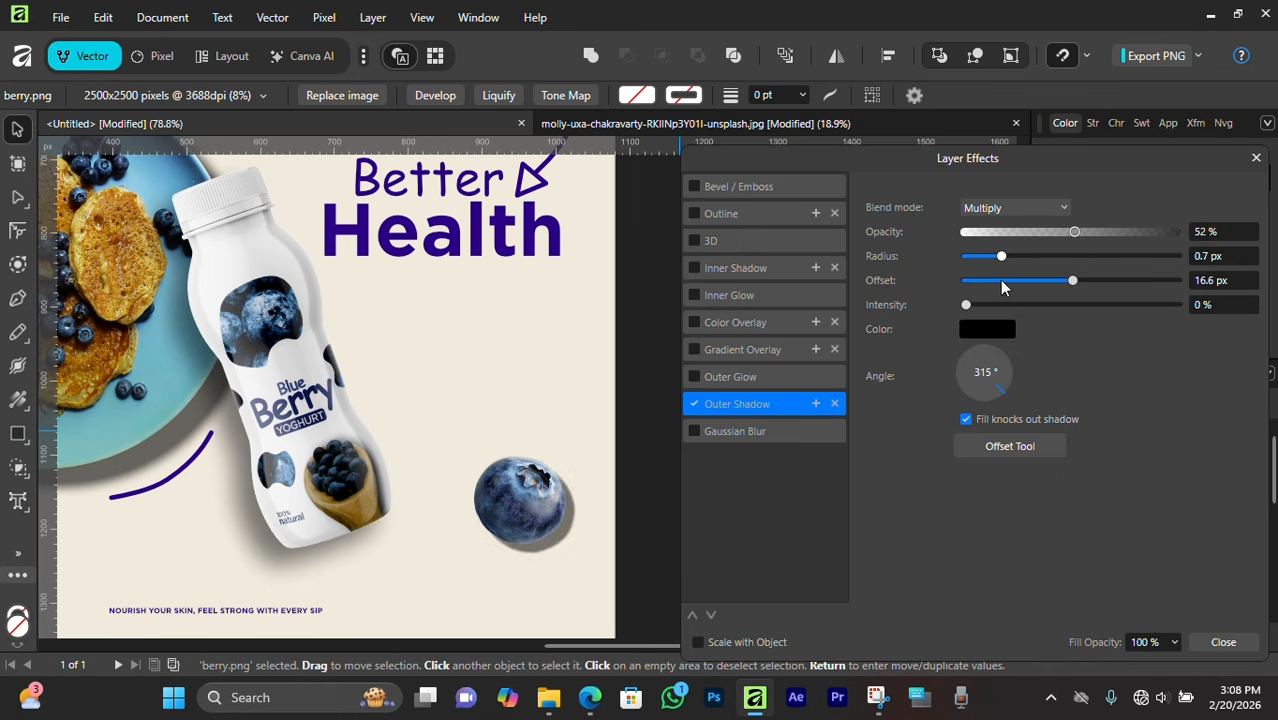
{"action": "left_click_drag", "start_coordinate": [1069, 256], "coordinate": [1097, 256]}
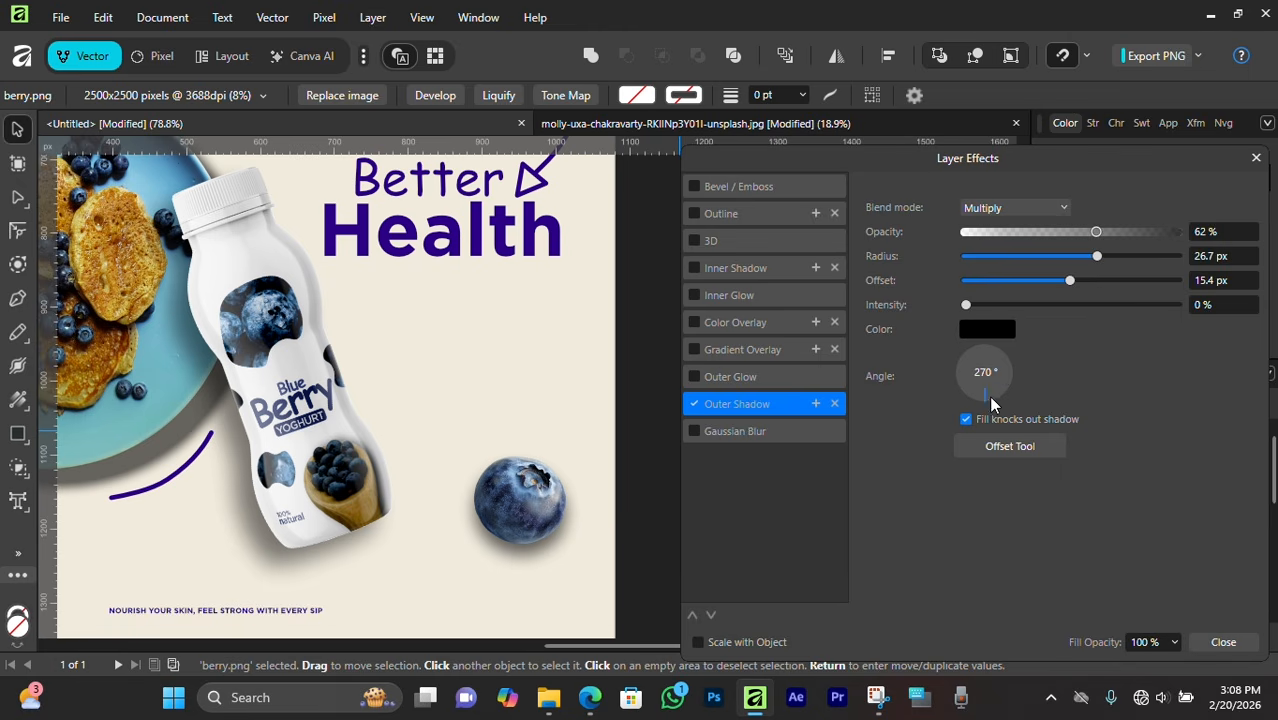
{"action": "left_click_drag", "start_coordinate": [1096, 231], "coordinate": [1073, 265]}
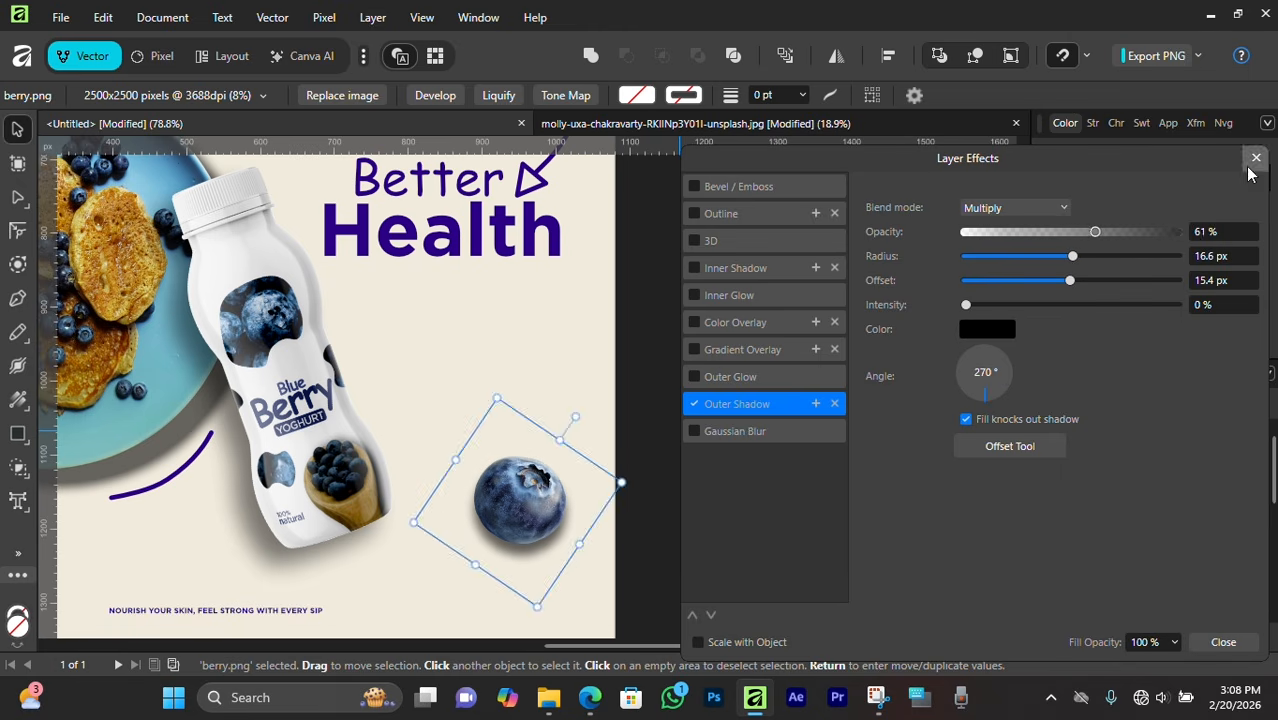
{"action": "left_click", "coordinate": [1252, 162]}
Duplicate the shadowed blueberry and place the copy in the poster's lower-left corner below the plate.
{"action": "left_click_drag", "start_coordinate": [570, 445], "coordinate": [786, 432]}
{"action": "scroll", "coordinate": [784, 432], "scroll_direction": "down", "scroll_amount": 4}
{"action": "scroll", "coordinate": [758, 432], "scroll_direction": "up", "scroll_amount": 4}
{"action": "left_click_drag", "start_coordinate": [794, 495], "coordinate": [202, 560]}
{"action": "scroll", "coordinate": [243, 525], "scroll_direction": "down", "scroll_amount": 5}
{"action": "left_click_drag", "start_coordinate": [338, 482], "coordinate": [527, 465]}
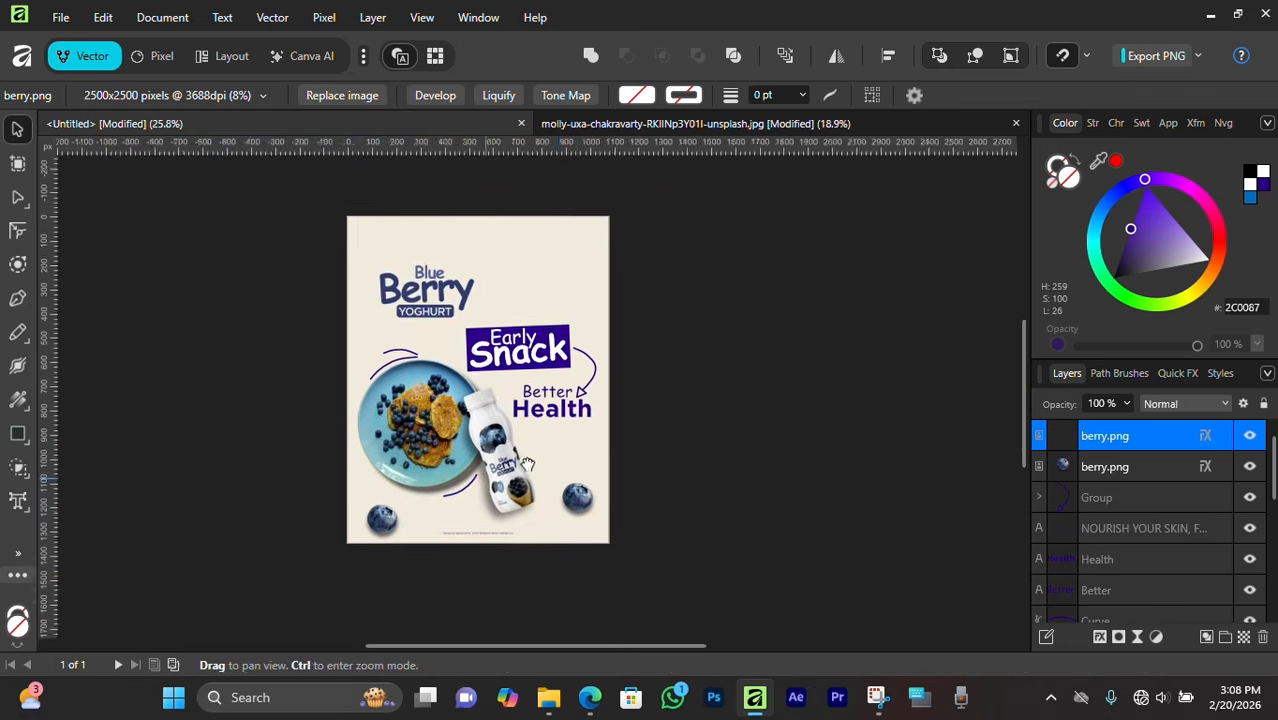
Rotate the blueberry beside the bottle further clockwise so it differs from its copy.
{"action": "scroll", "coordinate": [440, 482], "scroll_direction": "up", "scroll_amount": 3}
{"action": "left_click", "coordinate": [699, 491]}
{"action": "scroll", "coordinate": [742, 466], "scroll_direction": "up", "scroll_amount": 2}
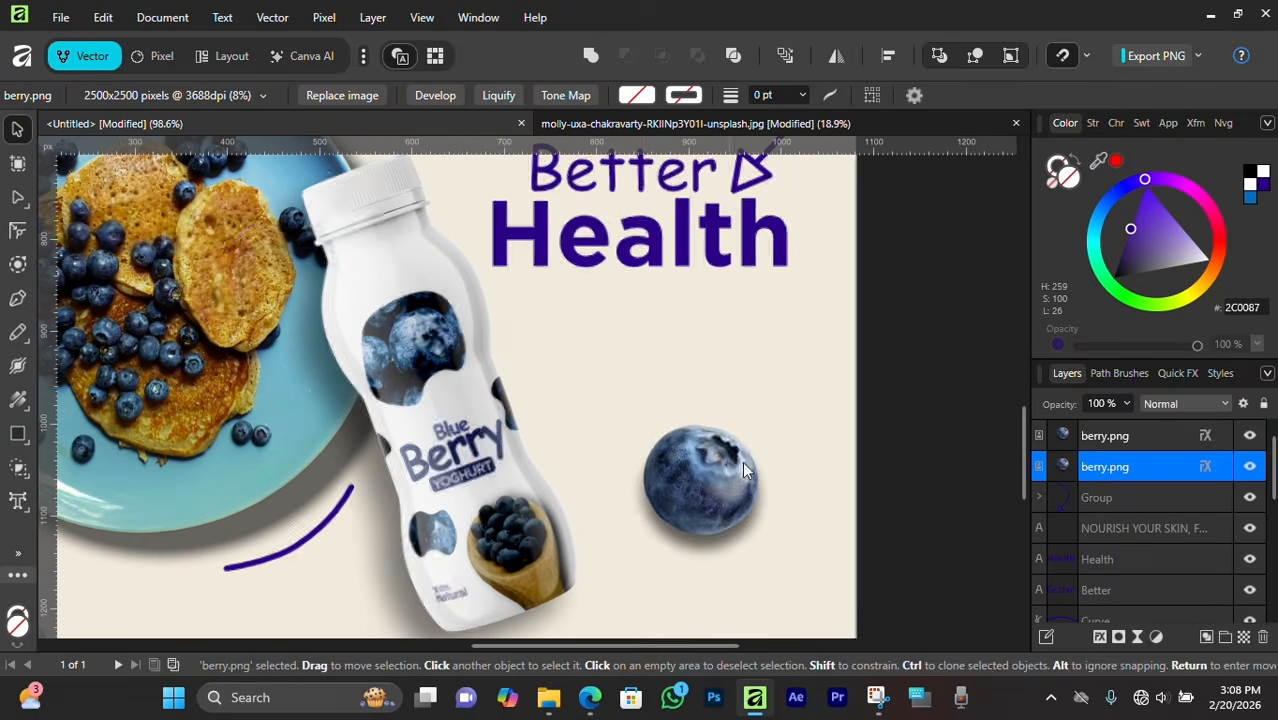
{"action": "left_click_drag", "start_coordinate": [752, 350], "coordinate": [796, 408]}
{"action": "scroll", "coordinate": [700, 483], "scroll_direction": "down", "scroll_amount": 4}
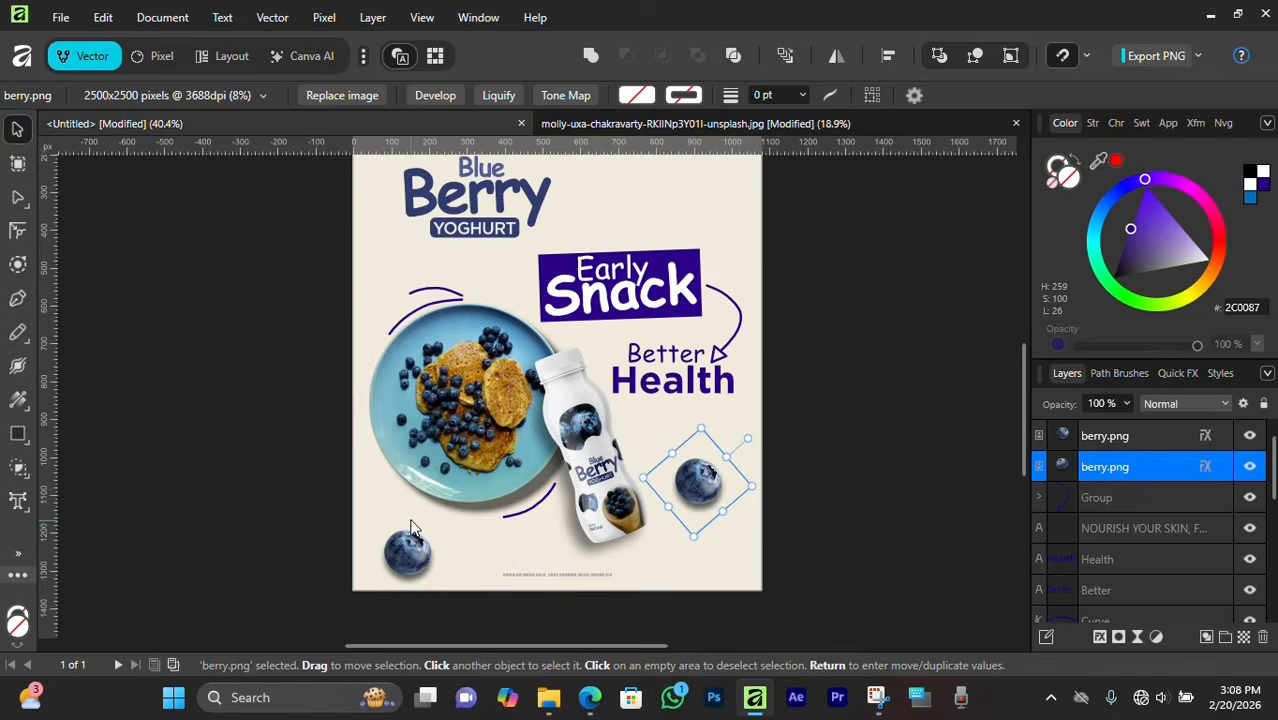
Move the lower-left blueberry slightly up and rotate it a little counterclockwise.
{"action": "scroll", "coordinate": [410, 527], "scroll_direction": "up", "scroll_amount": 5}
{"action": "left_click_drag", "start_coordinate": [304, 562], "coordinate": [337, 459]}
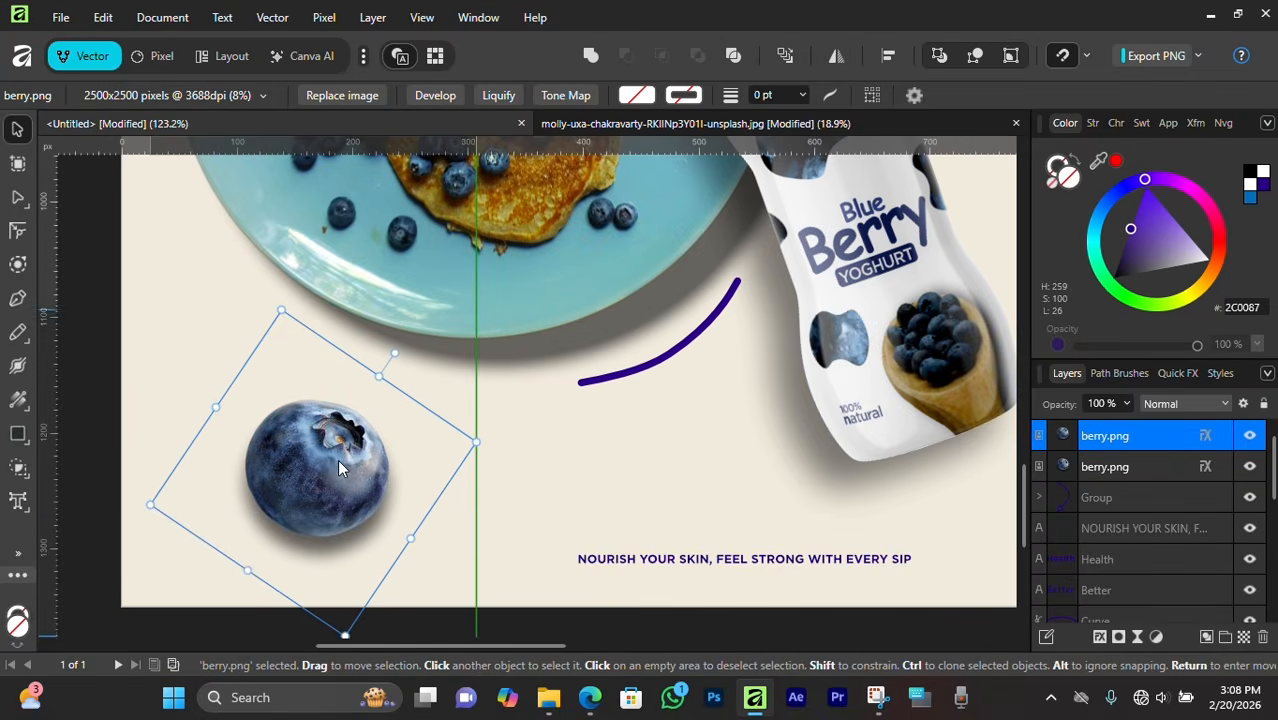
{"action": "scroll", "coordinate": [337, 459], "scroll_direction": "down", "scroll_amount": 4}
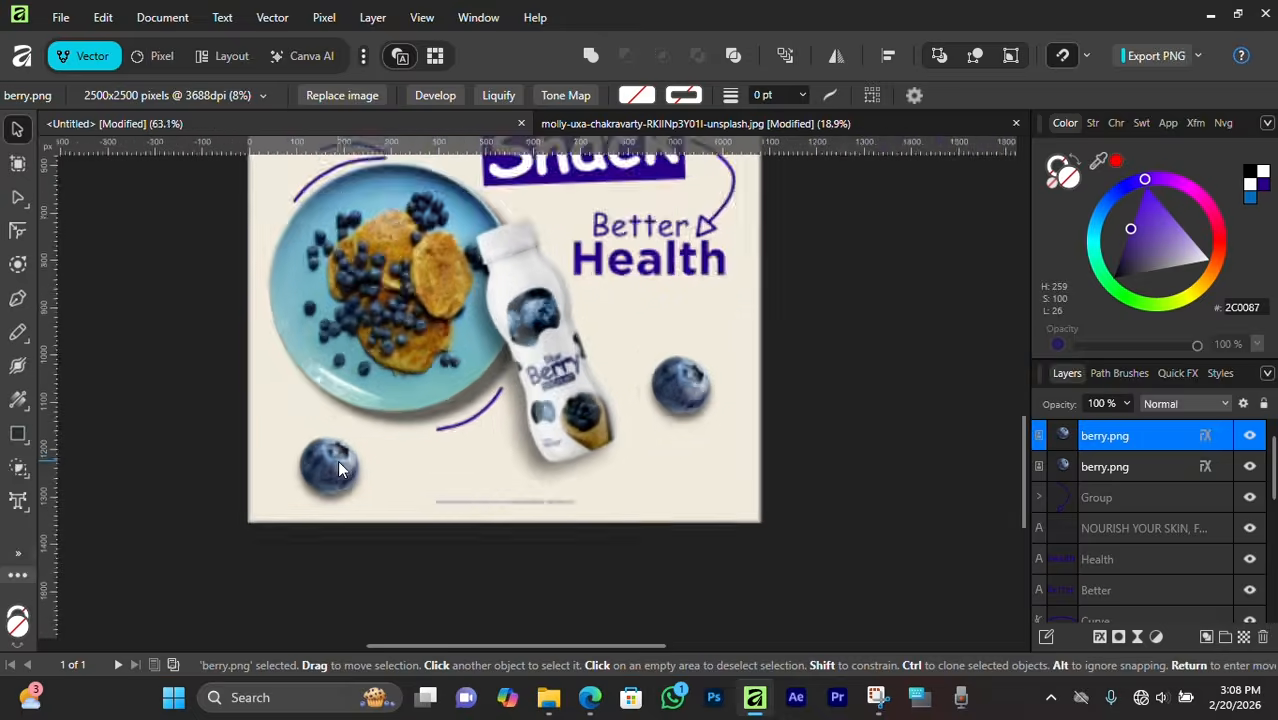
{"action": "scroll", "coordinate": [338, 468], "scroll_direction": "up", "scroll_amount": 5}
{"action": "left_click_drag", "start_coordinate": [442, 320], "coordinate": [446, 295]}
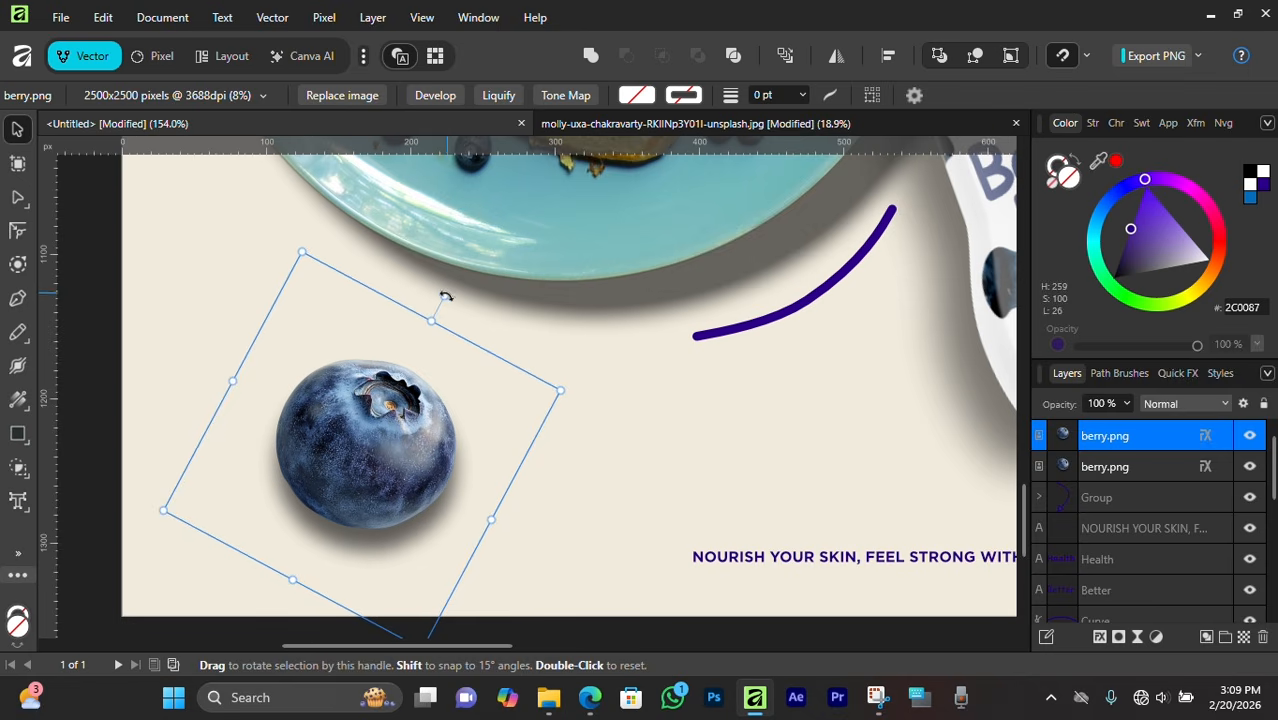
Set the lower-left blueberry's outer shadow angle to 225° and fine-tune the shadow's softness, offset and opacity.
{"action": "left_click", "coordinate": [1205, 436]}
{"action": "left_click_drag", "start_coordinate": [976, 392], "coordinate": [971, 390]}
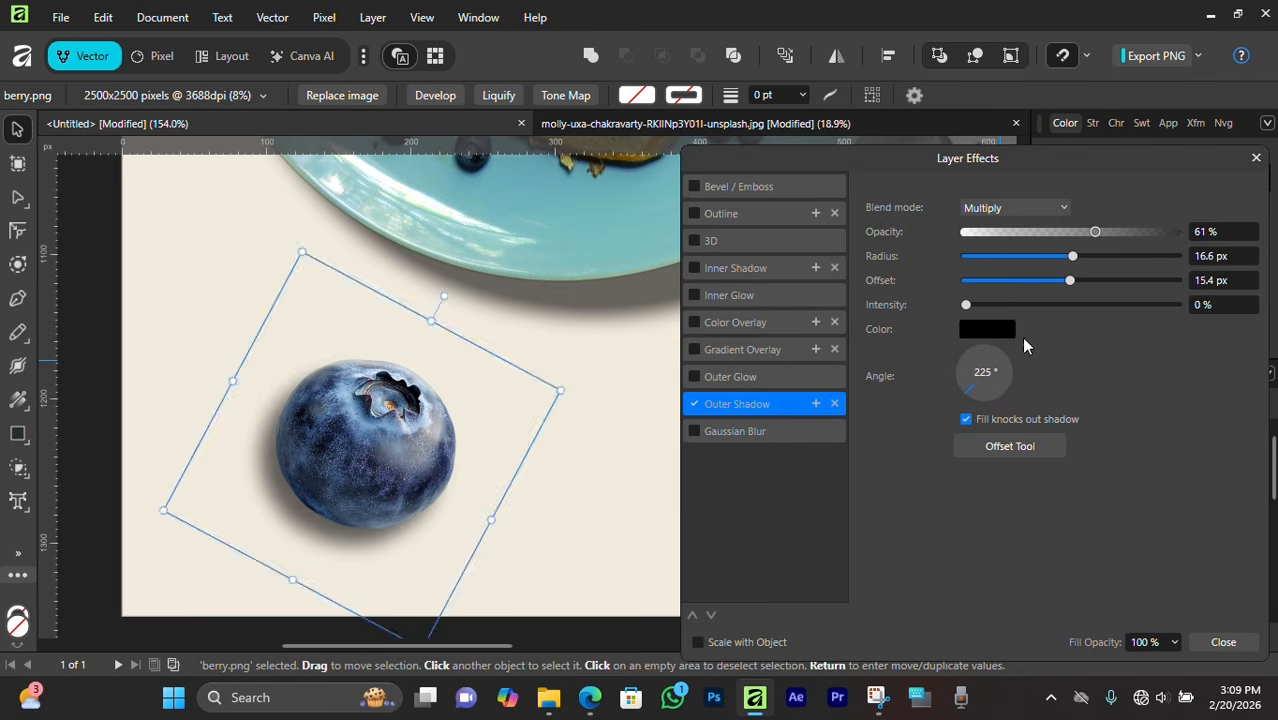
{"action": "left_click_drag", "start_coordinate": [1071, 256], "coordinate": [1044, 258]}
{"action": "scroll", "coordinate": [482, 431], "scroll_direction": "down", "scroll_amount": 6}
{"action": "scroll", "coordinate": [482, 431], "scroll_direction": "up", "scroll_amount": 5}
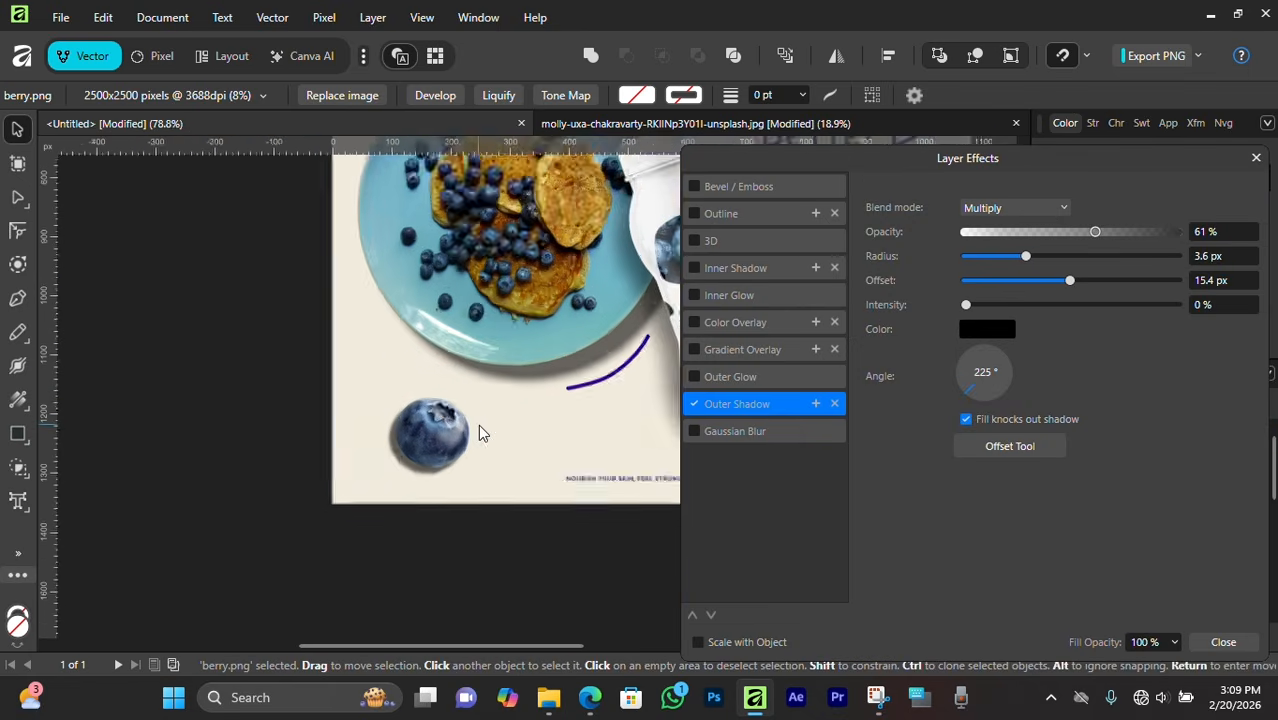
{"action": "key", "text": "ctrl+z"}
{"action": "scroll", "coordinate": [482, 345], "scroll_direction": "up", "scroll_amount": 1}
{"action": "scroll", "coordinate": [381, 413], "scroll_direction": "up", "scroll_amount": 1}
{"action": "left_click_drag", "start_coordinate": [1062, 281], "coordinate": [1092, 234]}
{"action": "key", "text": "Return"}
{"action": "scroll", "coordinate": [577, 392], "scroll_direction": "down", "scroll_amount": 7}
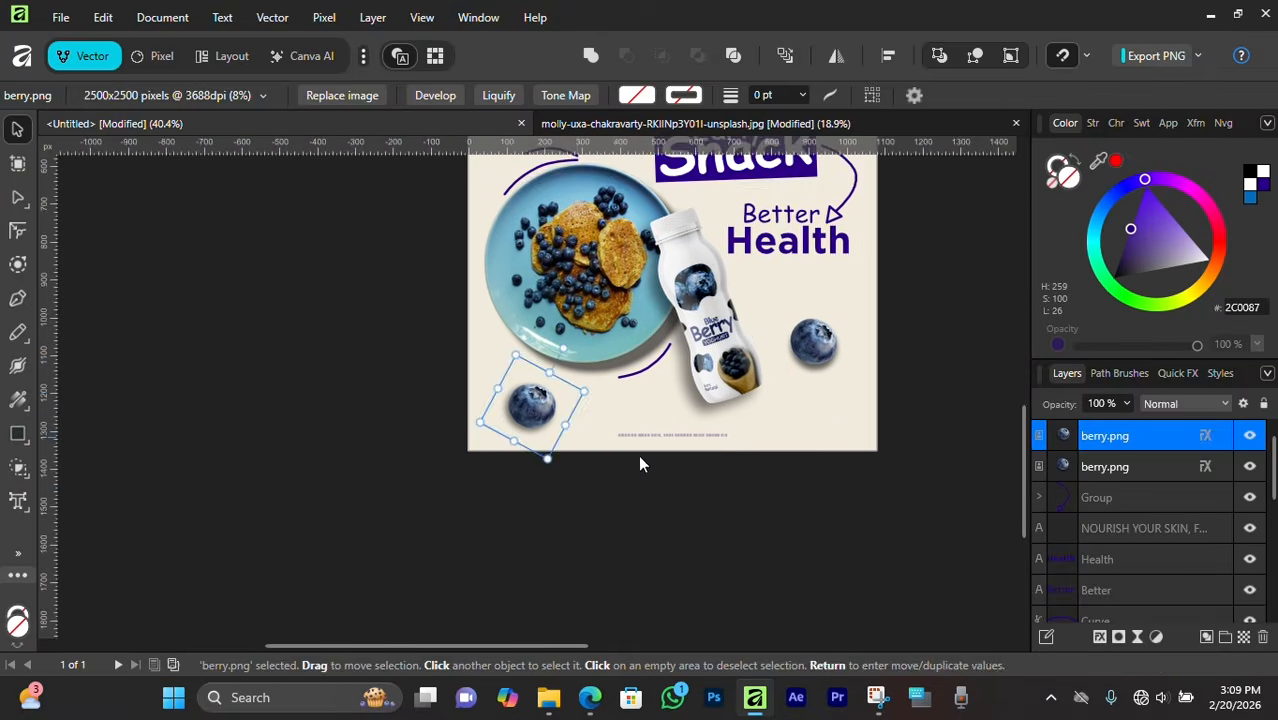
Adjust the outer shadow of the blueberry beside the bottle to 53% opacity, 22.4 px radius and 11.9 px offset.
{"action": "left_click", "coordinate": [640, 463]}
{"action": "scroll", "coordinate": [610, 475], "scroll_direction": "up", "scroll_amount": 4}
{"action": "left_click", "coordinate": [712, 452]}
{"action": "scroll", "coordinate": [685, 460], "scroll_direction": "up", "scroll_amount": 1}
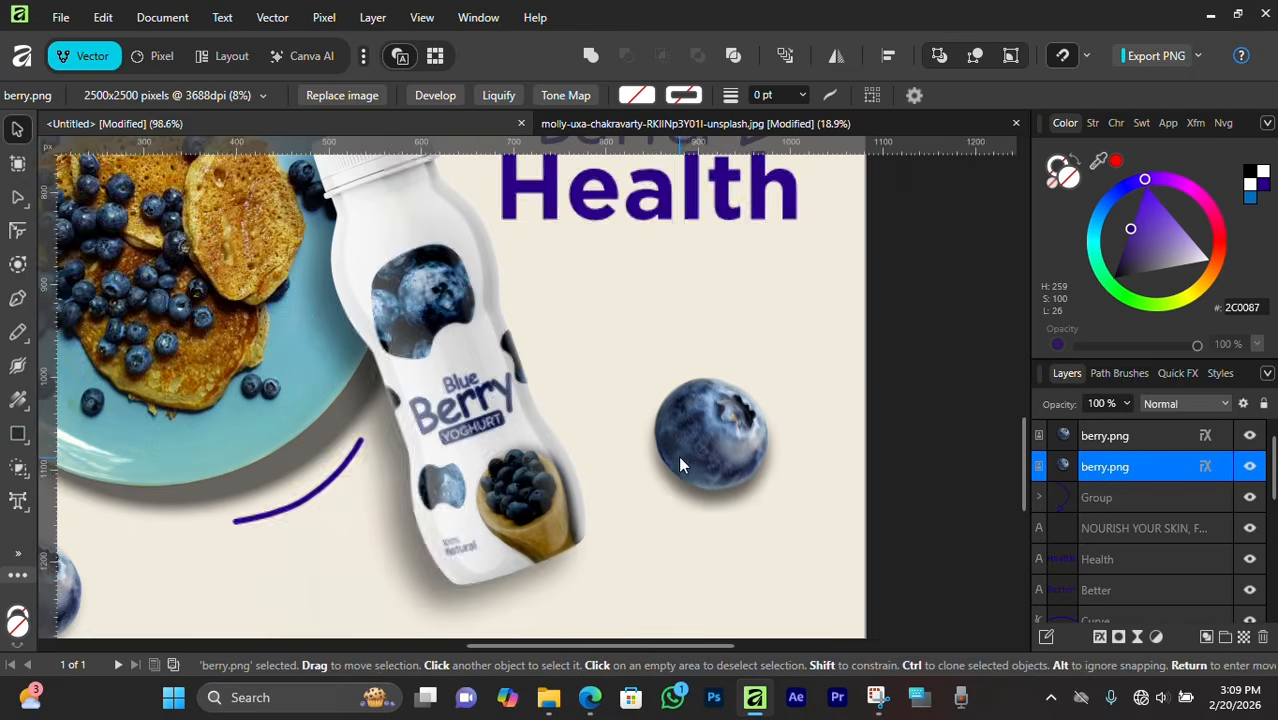
{"action": "scroll", "coordinate": [680, 463], "scroll_direction": "up", "scroll_amount": 2}
{"action": "left_click", "coordinate": [1206, 467]}
{"action": "left_click_drag", "start_coordinate": [610, 360], "coordinate": [353, 393]}
{"action": "mouse_move", "coordinate": [1094, 234]}
{"action": "left_mouse_down"}
{"action": "mouse_move", "coordinate": [1032, 257]}
{"action": "mouse_move", "coordinate": [1039, 280]}
{"action": "mouse_move", "coordinate": [1060, 281]}
{"action": "mouse_move", "coordinate": [1080, 234]}
{"action": "left_mouse_up"}
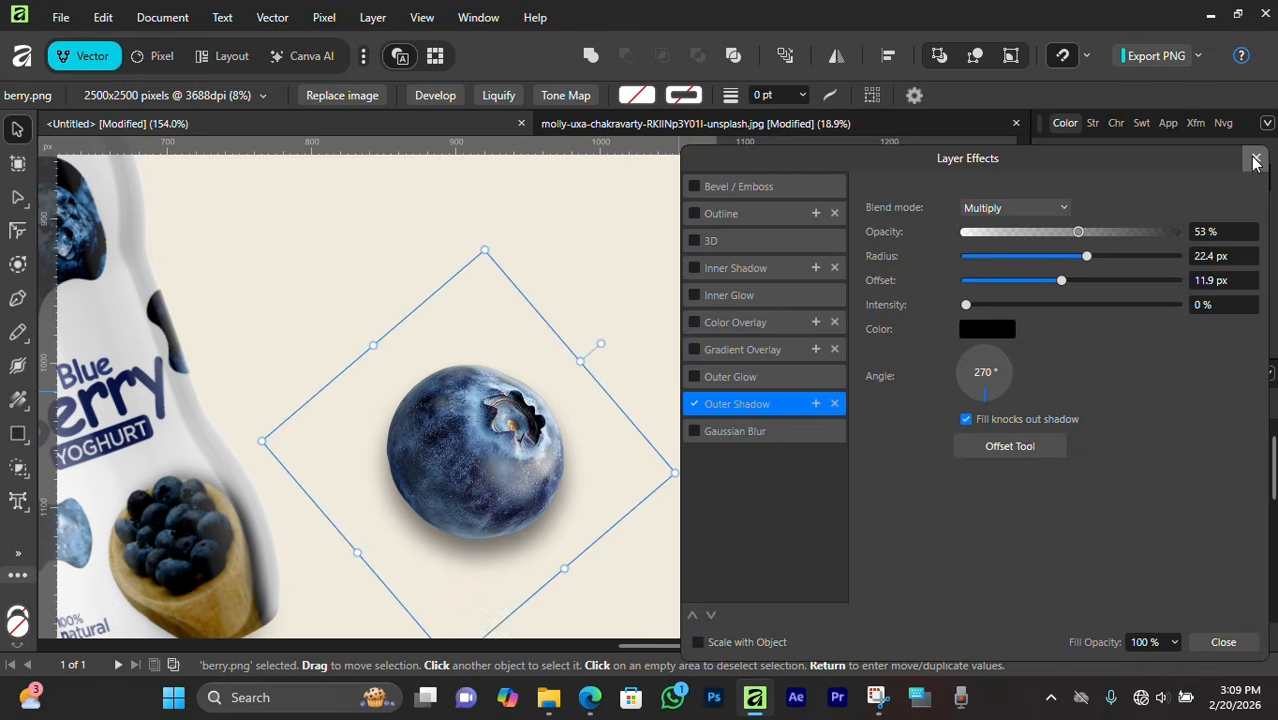
{"action": "left_click", "coordinate": [1254, 158]}
{"action": "scroll", "coordinate": [485, 437], "scroll_direction": "down", "scroll_amount": 5}
{"action": "left_click", "coordinate": [667, 489]}
{"action": "left_click_drag", "start_coordinate": [436, 490], "coordinate": [714, 545]}
{"action": "scroll", "coordinate": [405, 540], "scroll_direction": "down", "scroll_amount": 1}
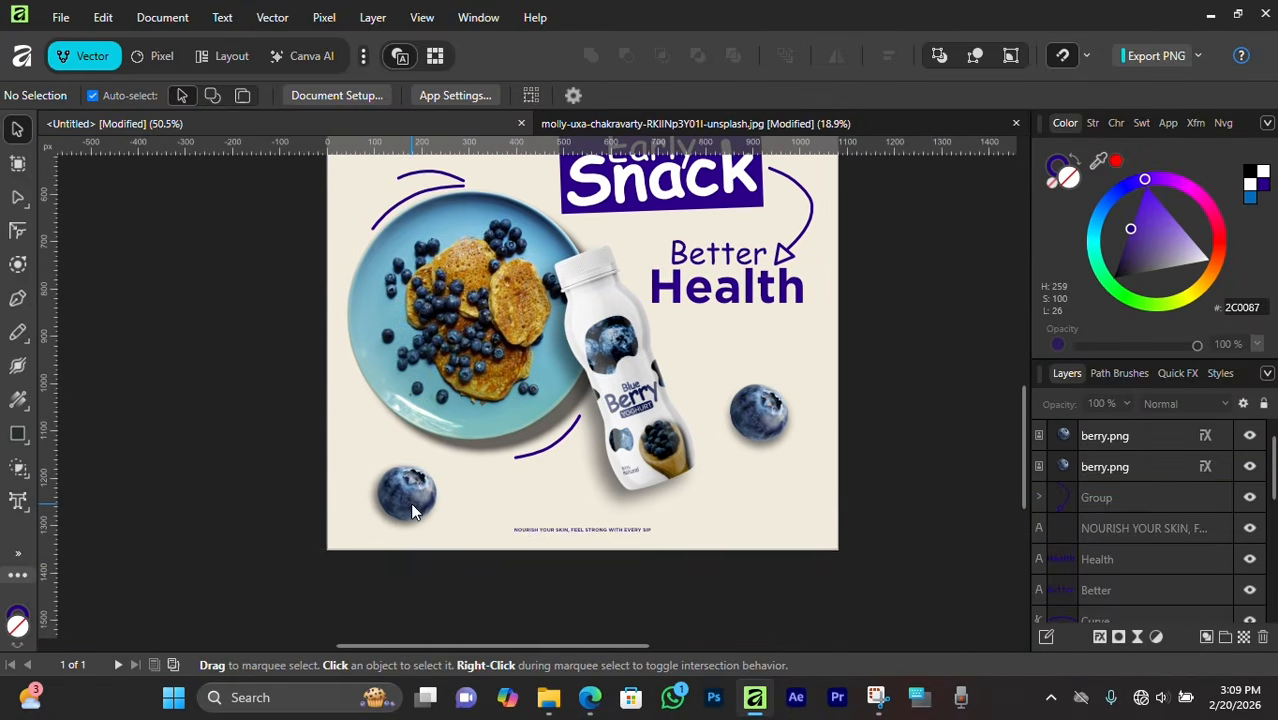
Scale down the lower-left blueberry so it is smaller than the one beside the bottle.
{"action": "scroll", "coordinate": [411, 503], "scroll_direction": "up", "scroll_amount": 3}
{"action": "left_click", "coordinate": [411, 503]}
{"action": "left_click_drag", "start_coordinate": [446, 400], "coordinate": [417, 452]}
{"action": "scroll", "coordinate": [395, 481], "scroll_direction": "down", "scroll_amount": 2}
Duplicate the blueberry beside the bottle to the page's left edge above the plate, smaller and partly cropped by the edge.
{"action": "left_click", "coordinate": [855, 412]}
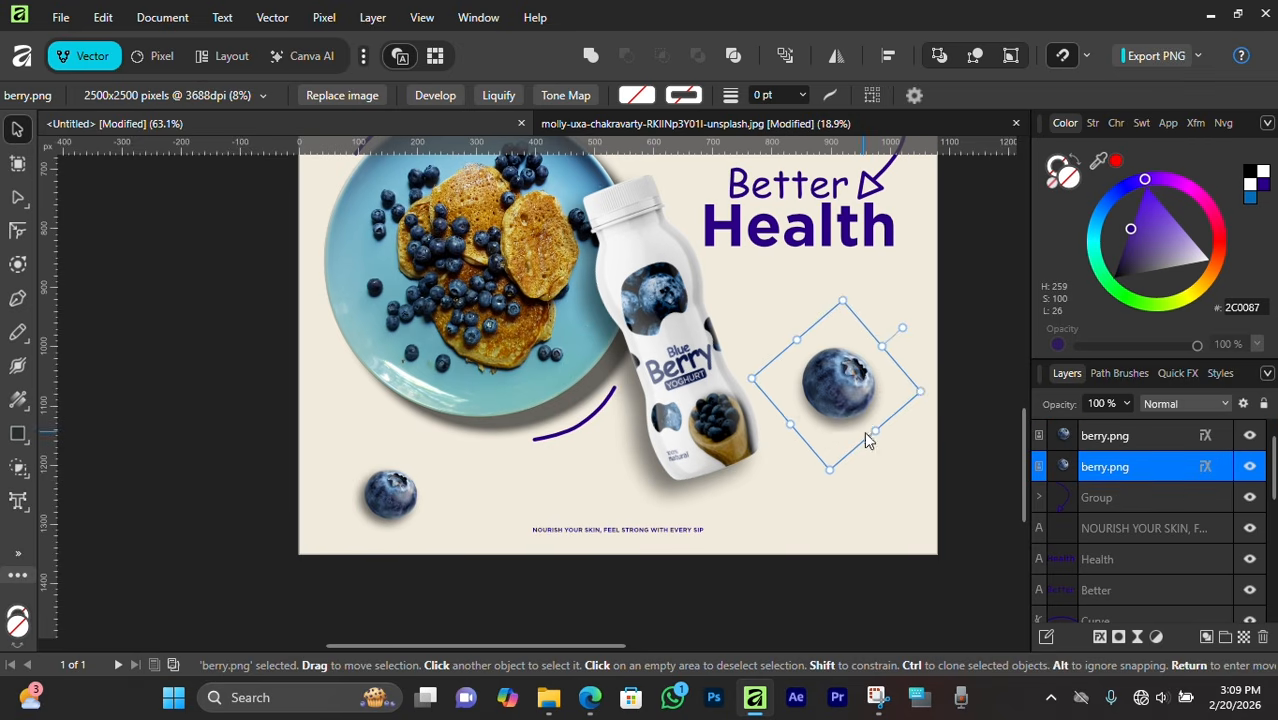
{"action": "mouse_move", "coordinate": [868, 441]}
{"action": "left_mouse_down"}
{"action": "mouse_move", "coordinate": [852, 393]}
{"action": "mouse_move", "coordinate": [552, 365]}
{"action": "mouse_move", "coordinate": [310, 287]}
{"action": "left_mouse_up"}
{"action": "scroll", "coordinate": [552, 365], "scroll_direction": "up", "scroll_amount": 3}
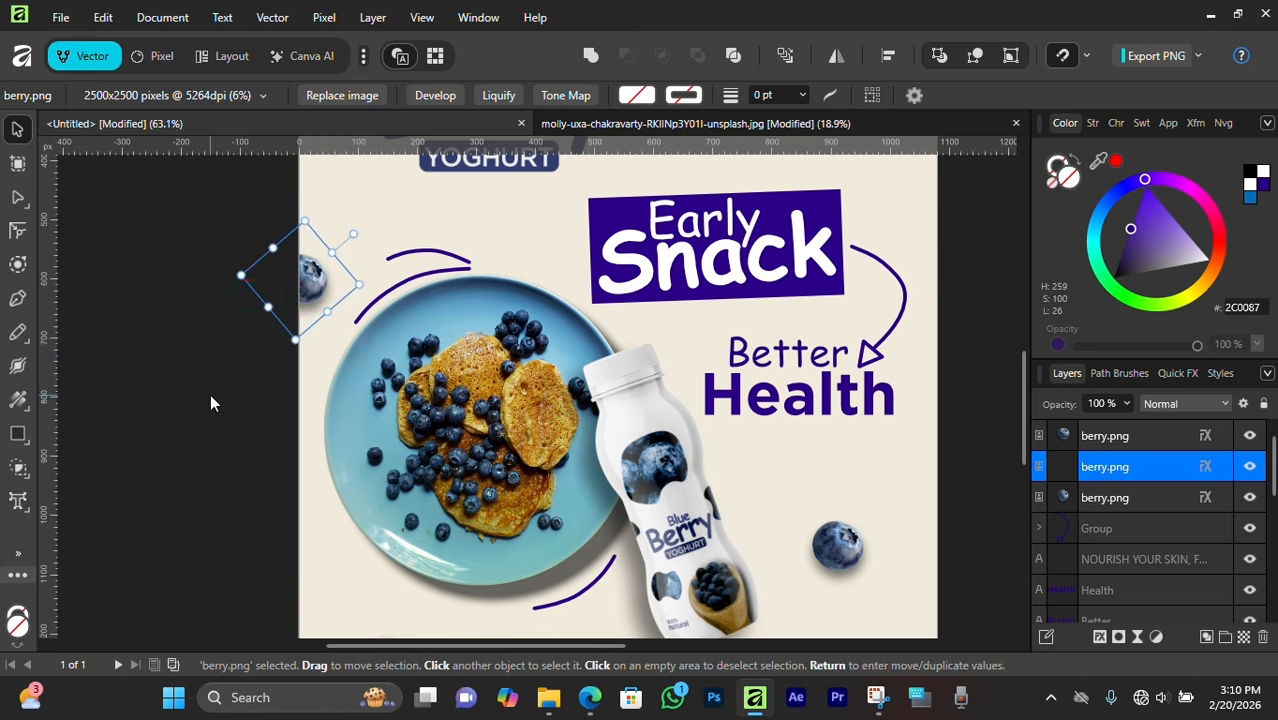
{"action": "left_click", "coordinate": [240, 408]}
{"action": "scroll", "coordinate": [241, 408], "scroll_direction": "down", "scroll_amount": 4}
{"action": "scroll", "coordinate": [241, 408], "scroll_direction": "up", "scroll_amount": 3}
{"action": "scroll", "coordinate": [402, 371], "scroll_direction": "down", "scroll_amount": 3}
{"action": "scroll", "coordinate": [459, 362], "scroll_direction": "up", "scroll_amount": 2}
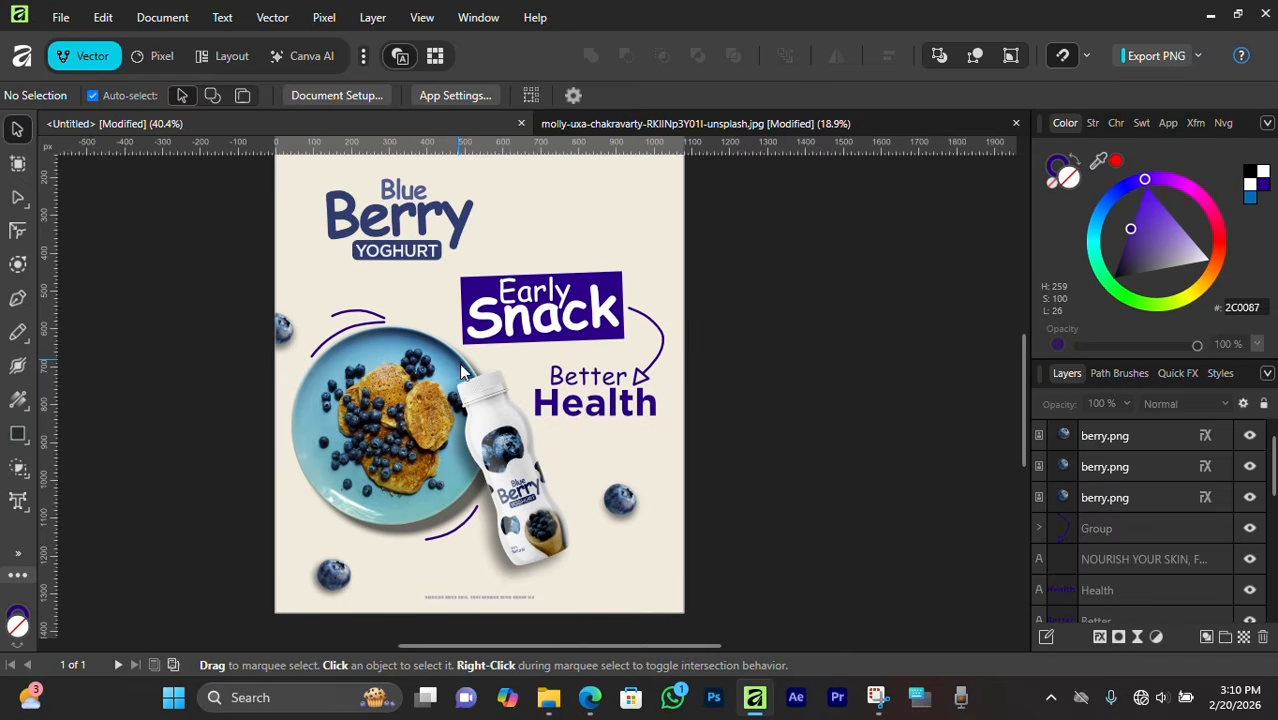
Rotate the yoghurt bottle slightly counterclockwise to about 27.4° so it leans further over the plate.
{"action": "left_click", "coordinate": [528, 500]}
{"action": "scroll", "coordinate": [461, 441], "scroll_direction": "up", "scroll_amount": 2}
{"action": "scroll", "coordinate": [491, 376], "scroll_direction": "down", "scroll_amount": 2}
{"action": "mouse_move", "coordinate": [512, 405]}
{"action": "left_mouse_down"}
{"action": "mouse_move", "coordinate": [503, 414]}
{"action": "mouse_move", "coordinate": [514, 412]}
{"action": "left_mouse_up"}
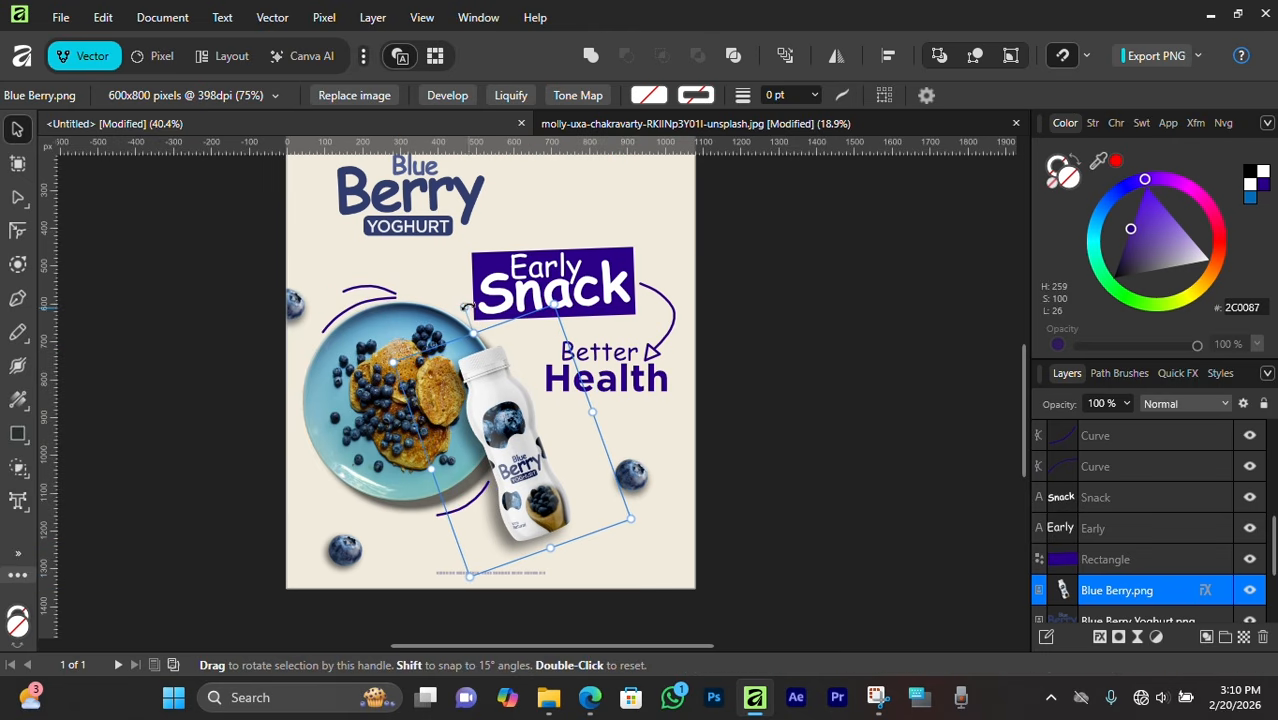
{"action": "left_click_drag", "start_coordinate": [464, 308], "coordinate": [451, 318]}
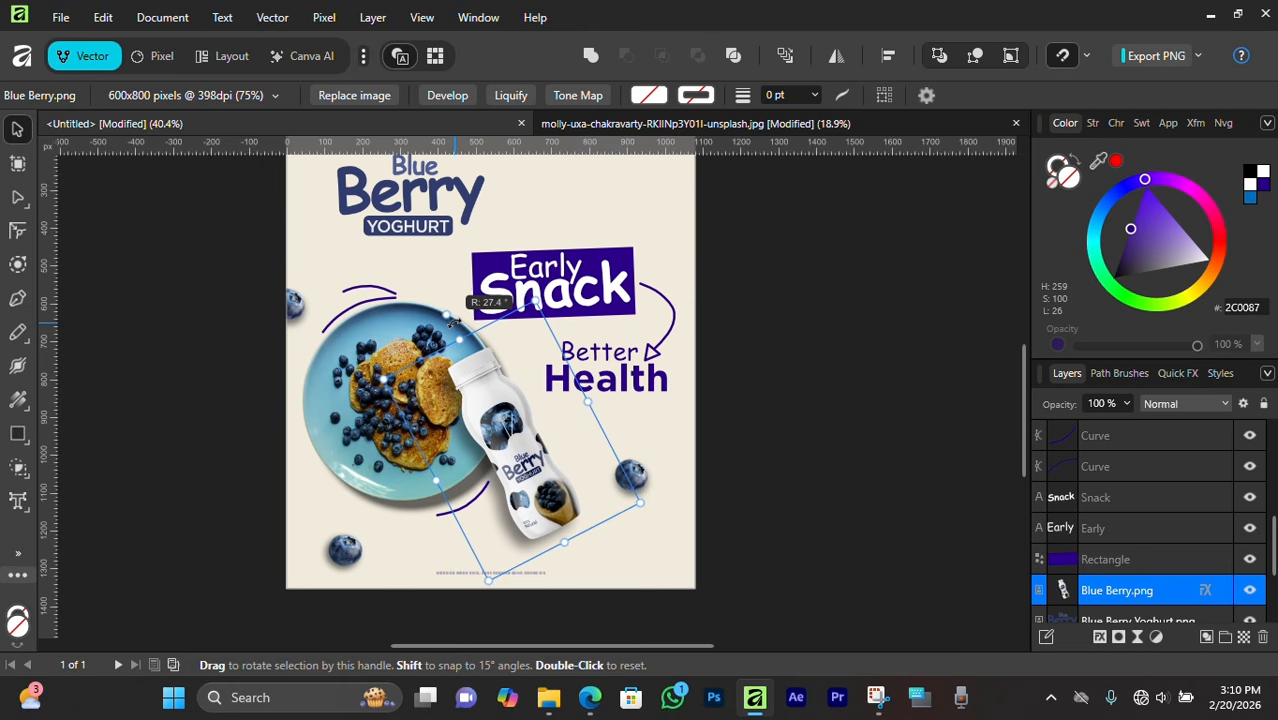
{"action": "scroll", "coordinate": [442, 408], "scroll_direction": "down", "scroll_amount": 2}
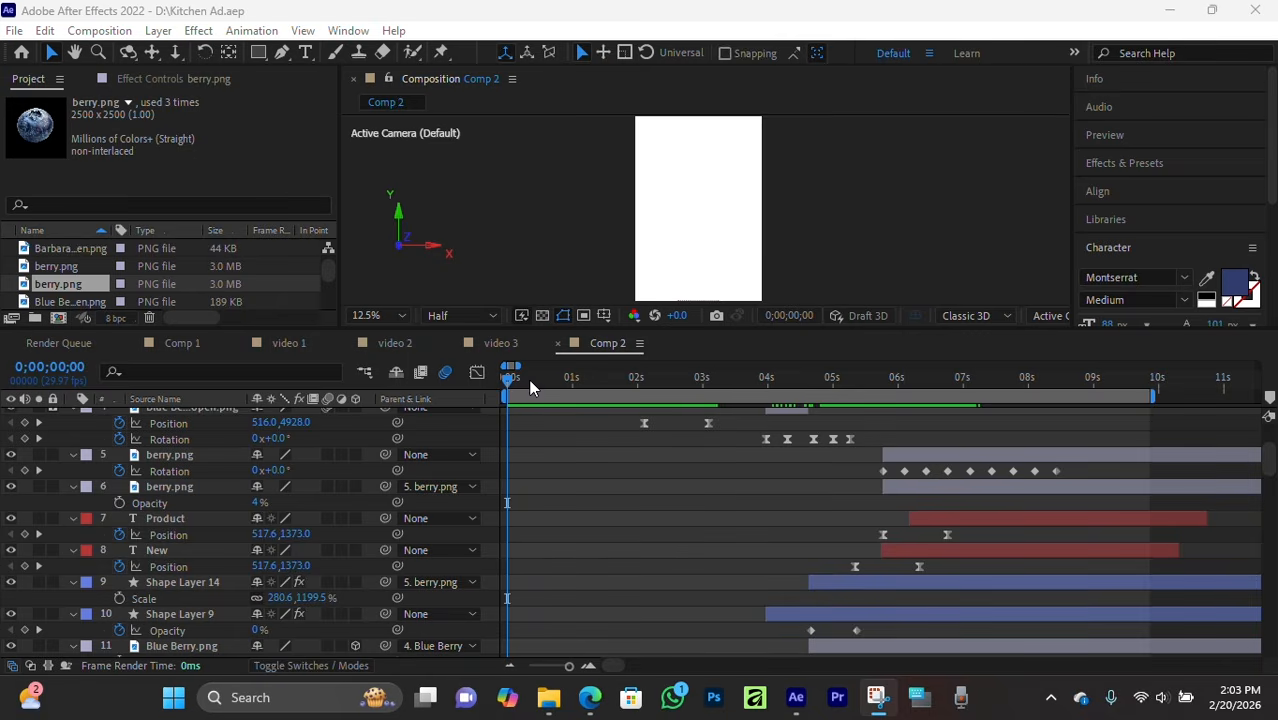
Switch to After Effects and preview the blueberry yoghurt animation in Comp 2.
{"action": "key", "text": "space"}
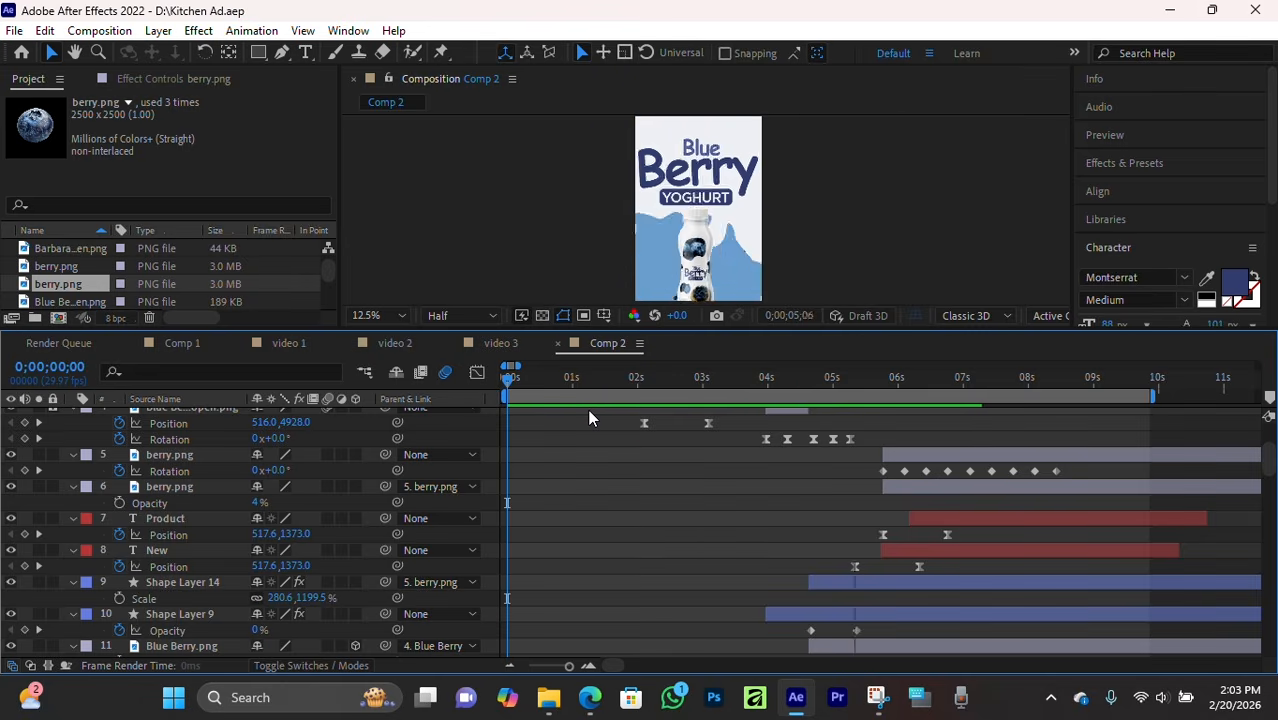
{"action": "key", "text": "space"}
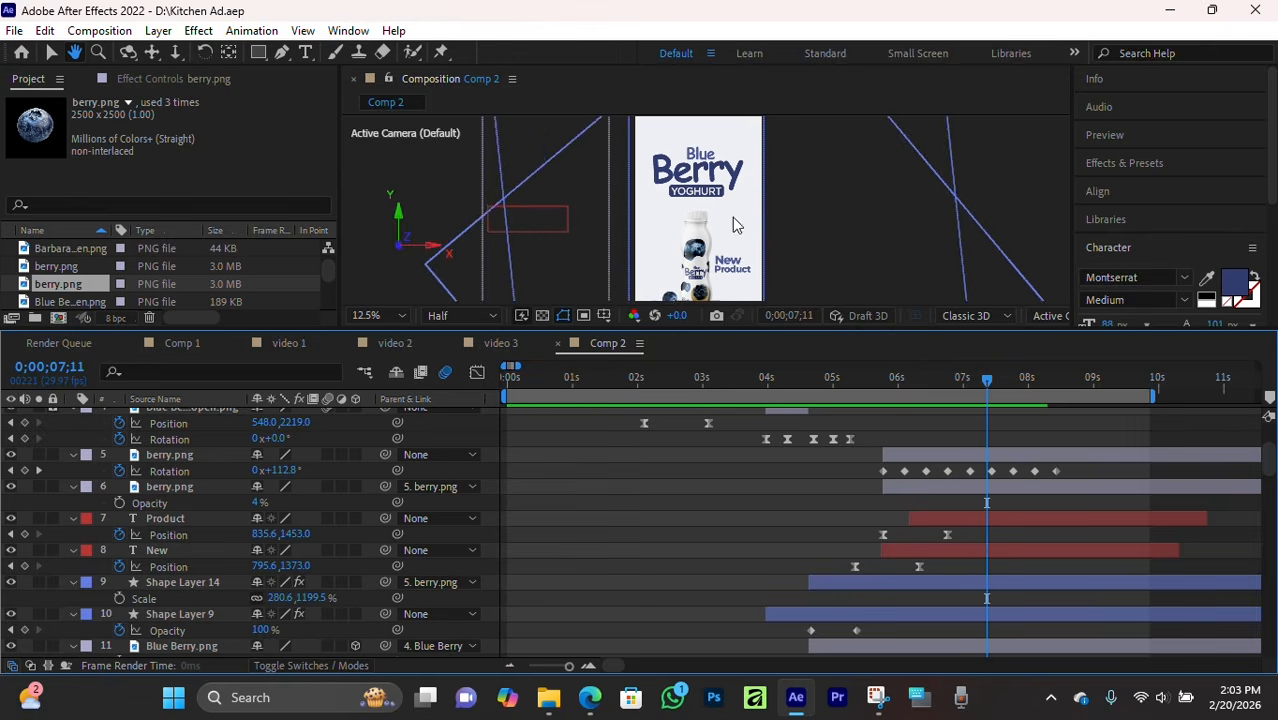
{"action": "scroll", "coordinate": [733, 215], "scroll_direction": "up", "scroll_amount": 2}
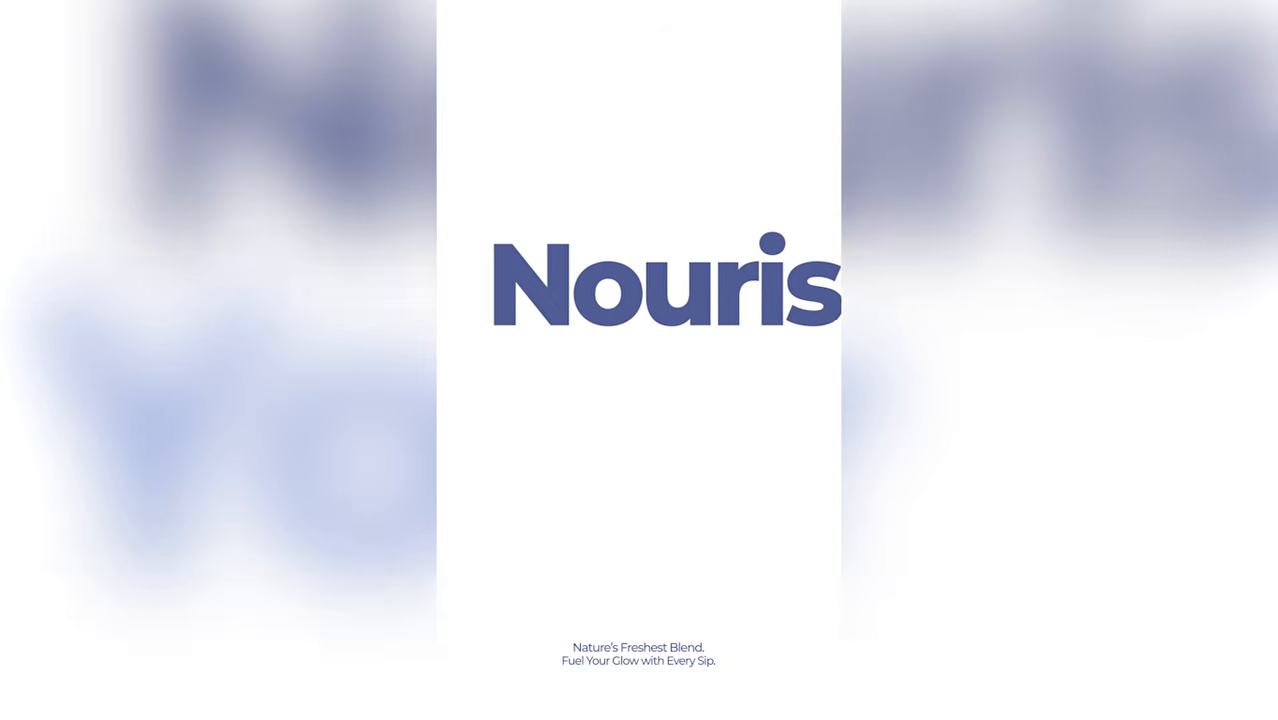